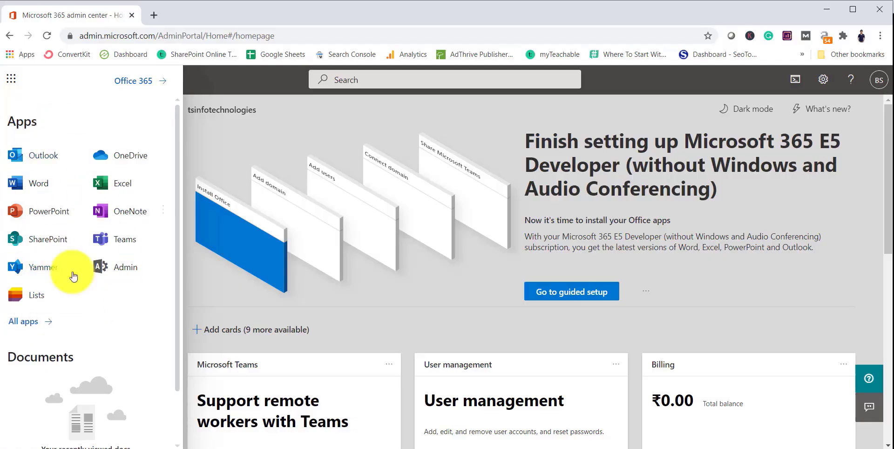
Step: Open the Lists app from Microsoft 365, highlight the personal site part of its address, and preview the list creation options
{"action": "left_click", "coordinate": [38, 300]}
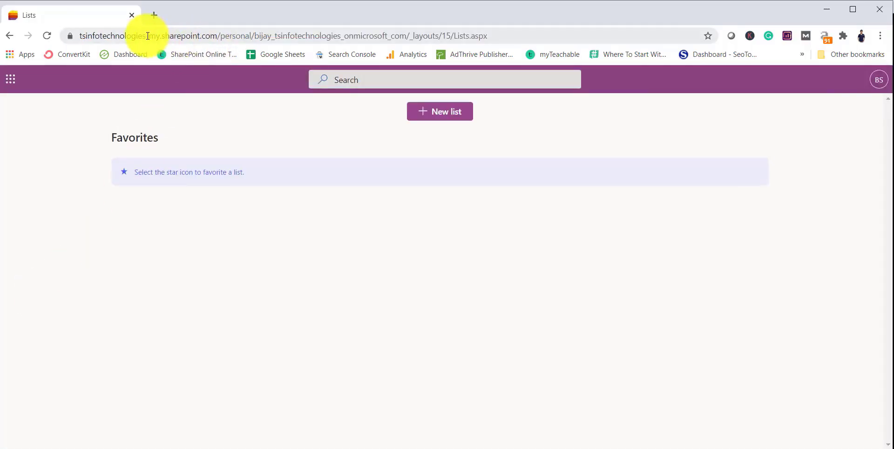
{"action": "left_click_drag", "start_coordinate": [148, 36], "coordinate": [315, 36]}
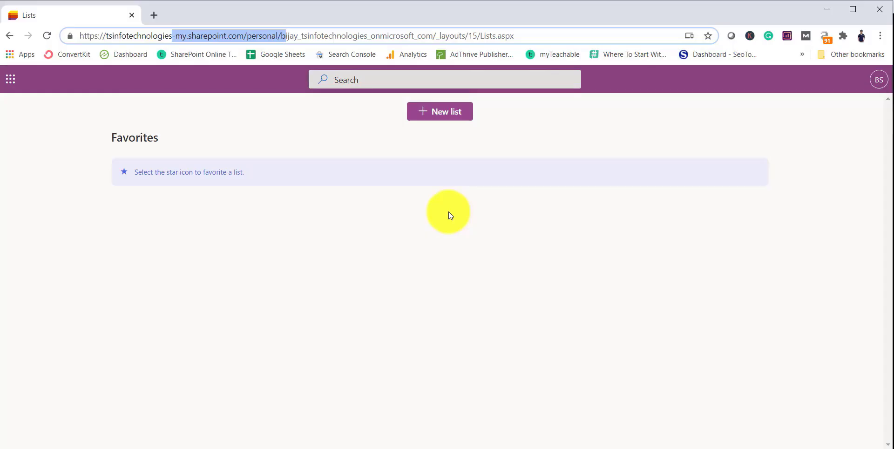
{"action": "left_click", "coordinate": [447, 115]}
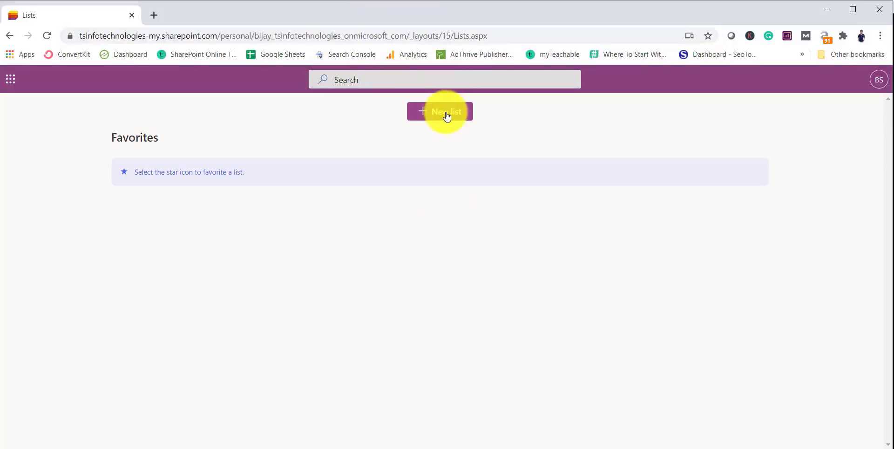
{"action": "left_click", "coordinate": [706, 122]}
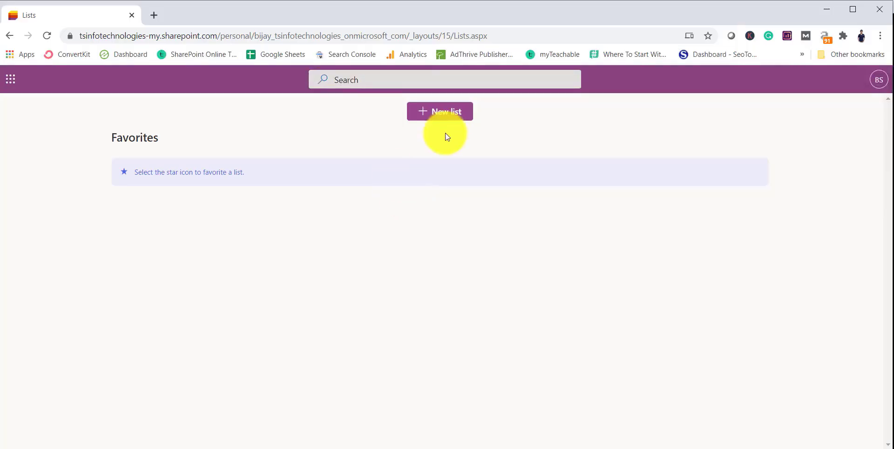
Step: Start a blank list named SP Training Courses with the orange color and the light bulb icon
{"action": "left_click", "coordinate": [449, 120]}
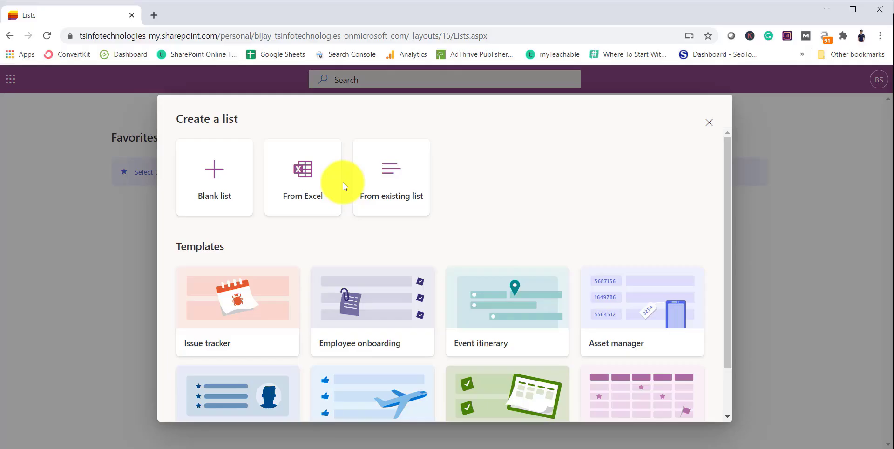
{"action": "scroll", "coordinate": [326, 223], "scroll_direction": "down", "scroll_amount": 1}
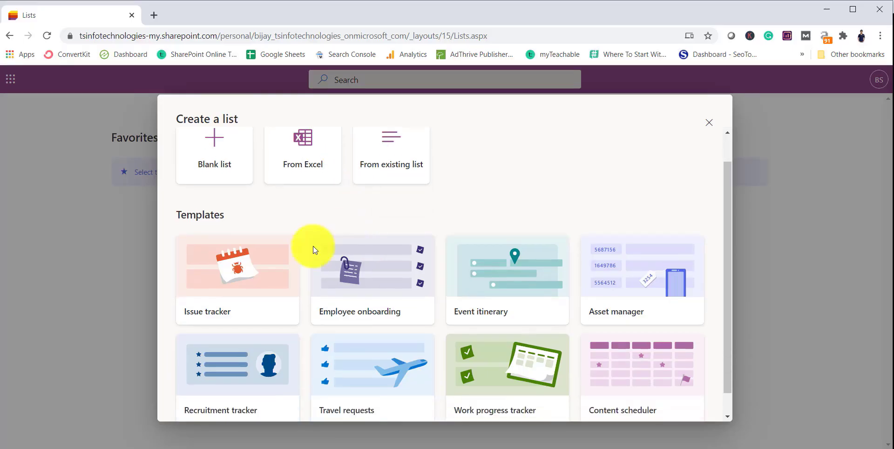
{"action": "scroll", "coordinate": [379, 289], "scroll_direction": "down", "scroll_amount": 1}
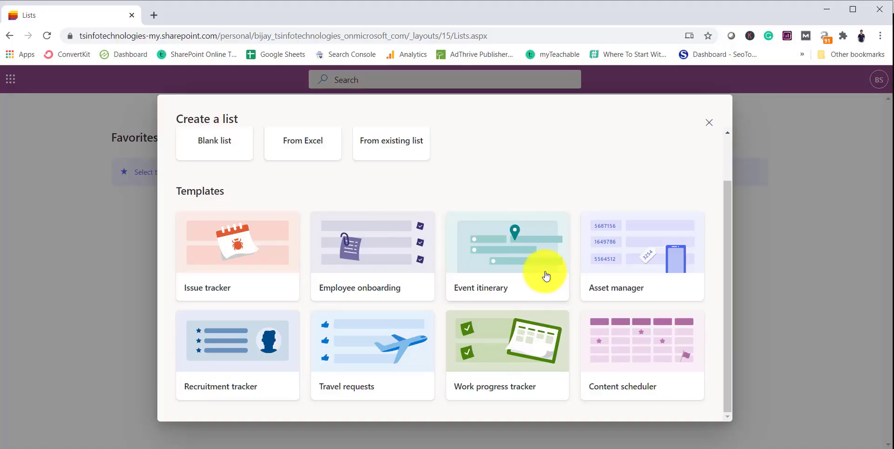
{"action": "scroll", "coordinate": [536, 274], "scroll_direction": "up", "scroll_amount": 2}
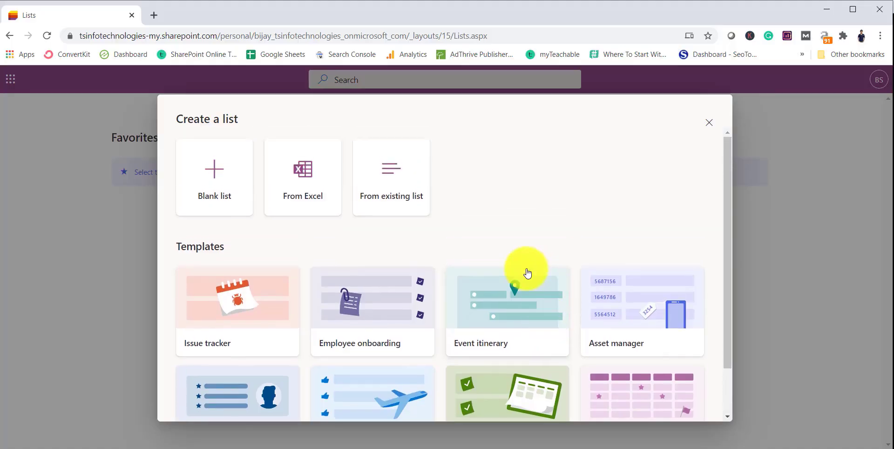
{"action": "left_click", "coordinate": [231, 198]}
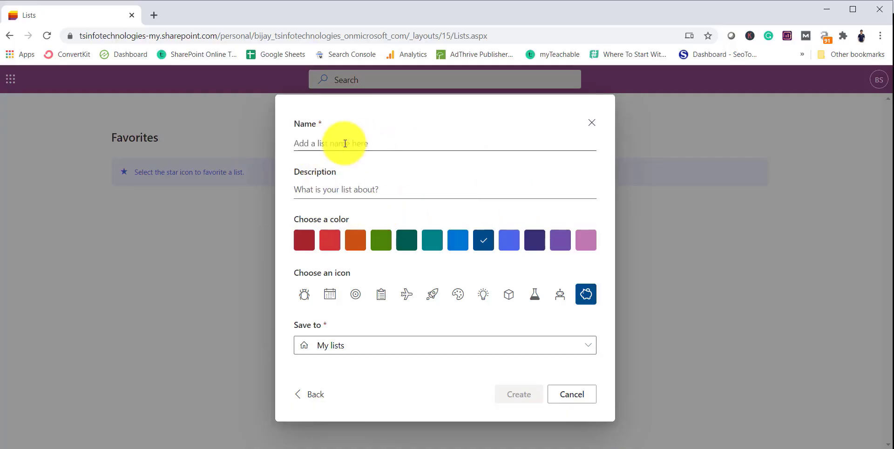
{"action": "left_click", "coordinate": [364, 143]}
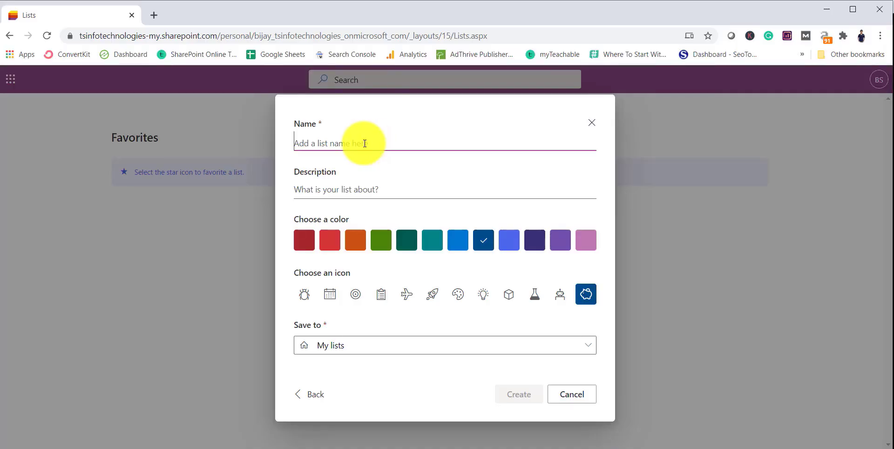
{"action": "type", "text": "SP Training Courses"}
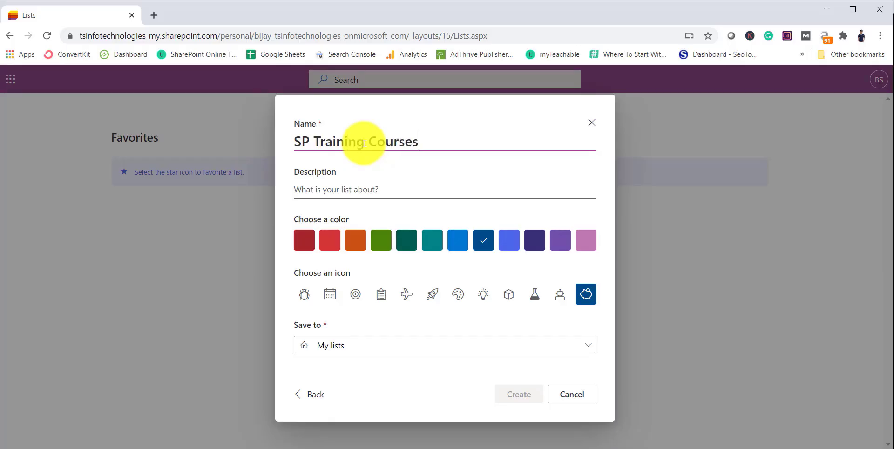
{"action": "left_click", "coordinate": [369, 189]}
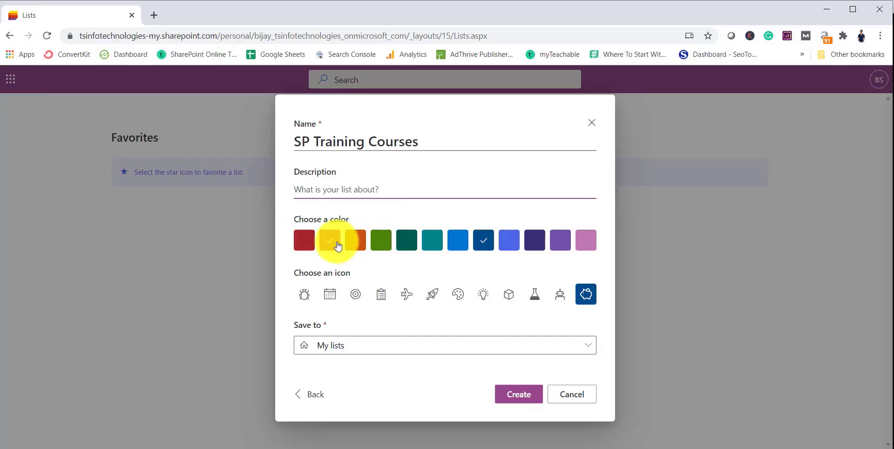
{"action": "left_click", "coordinate": [352, 243]}
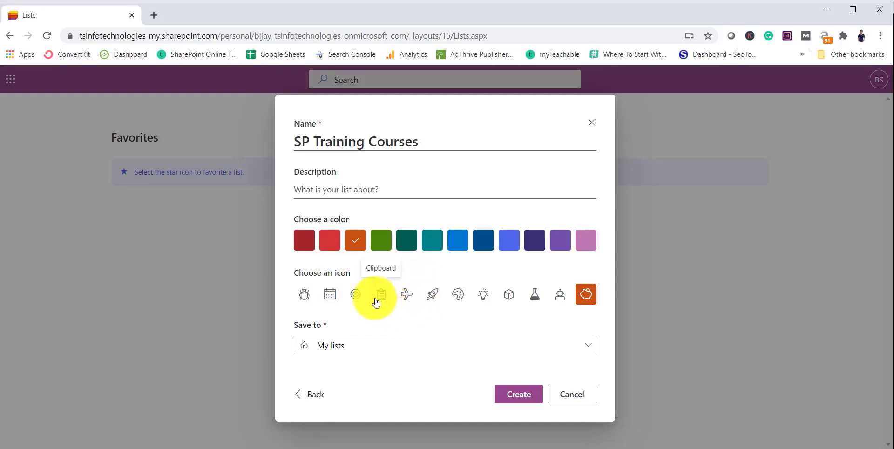
{"action": "left_click", "coordinate": [484, 295]}
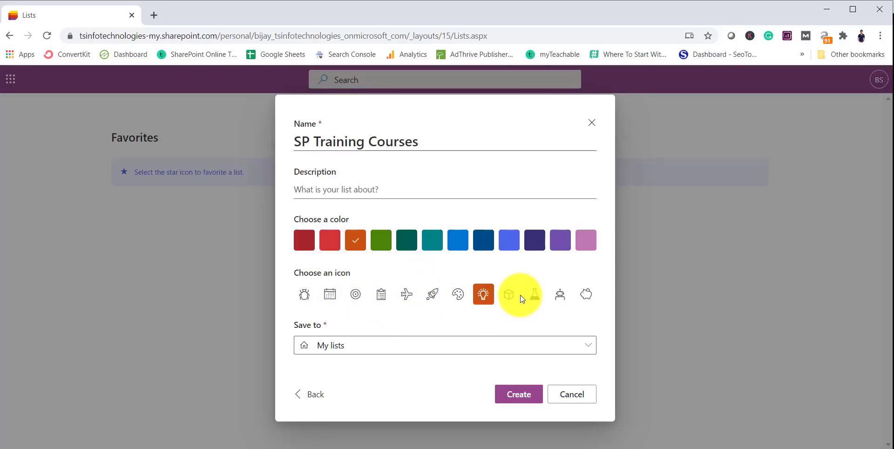
Step: Set My lists as the save location and create the list
{"action": "left_click", "coordinate": [350, 346]}
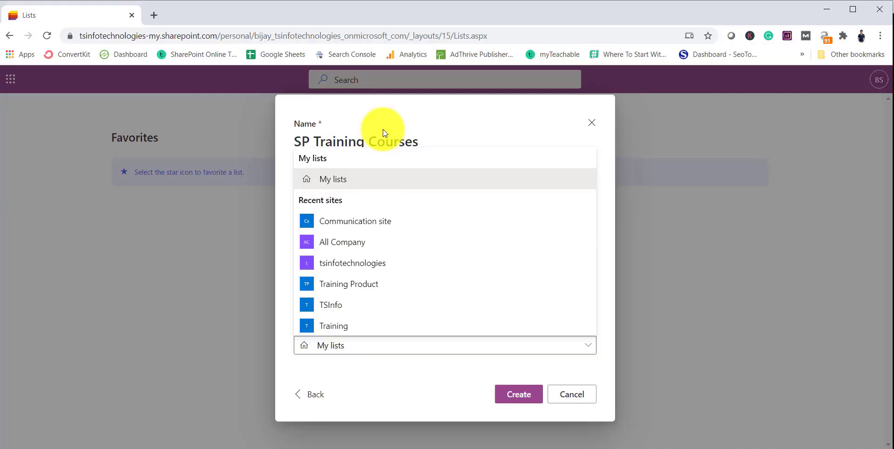
{"action": "left_click", "coordinate": [350, 180]}
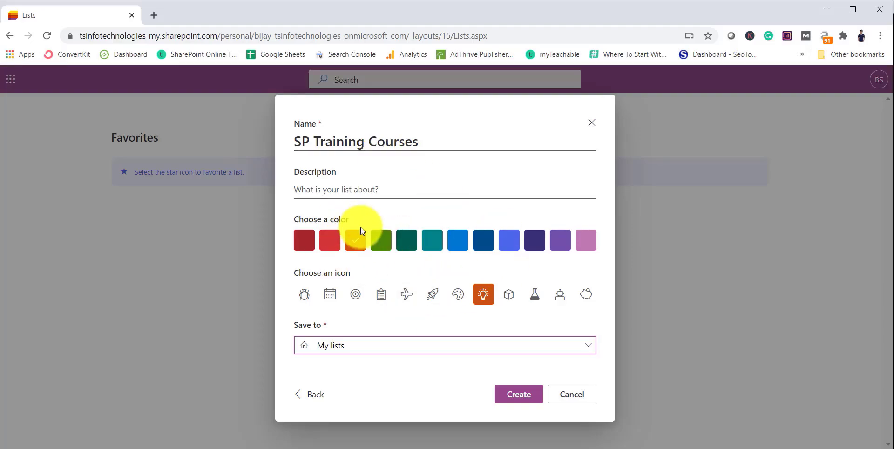
{"action": "left_click", "coordinate": [505, 394]}
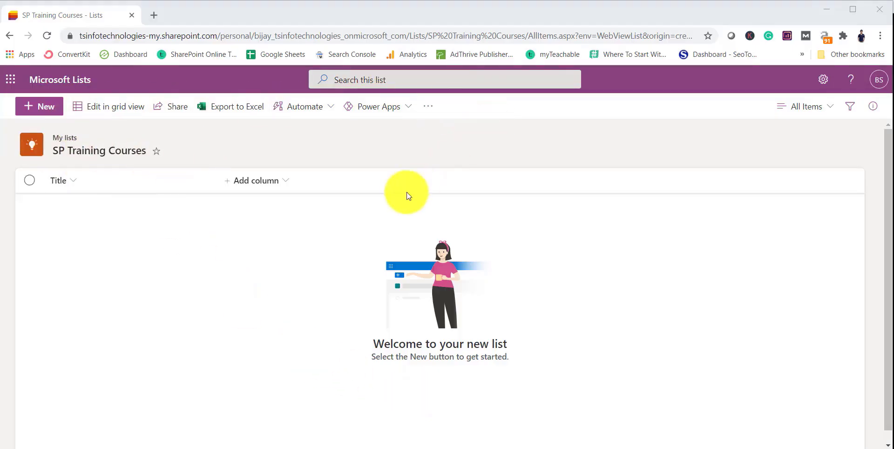
Step: Look over the list's name and appearance options, the available column types and the view choices
{"action": "left_click", "coordinate": [118, 156]}
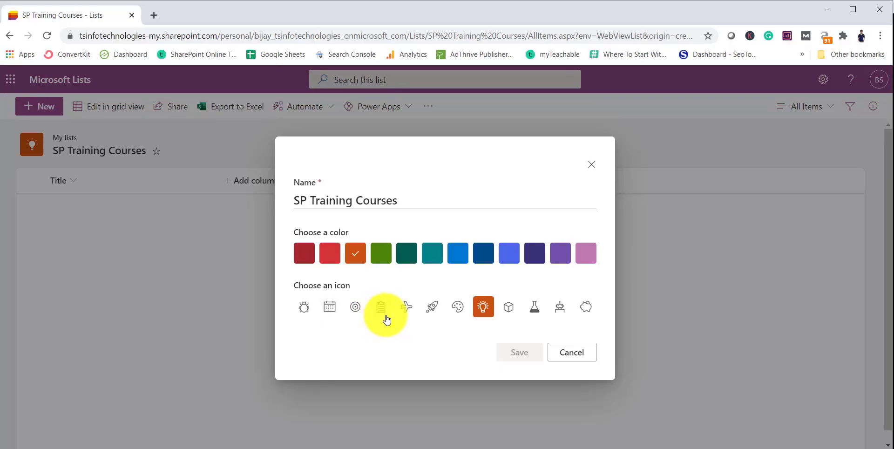
{"action": "left_click", "coordinate": [591, 161]}
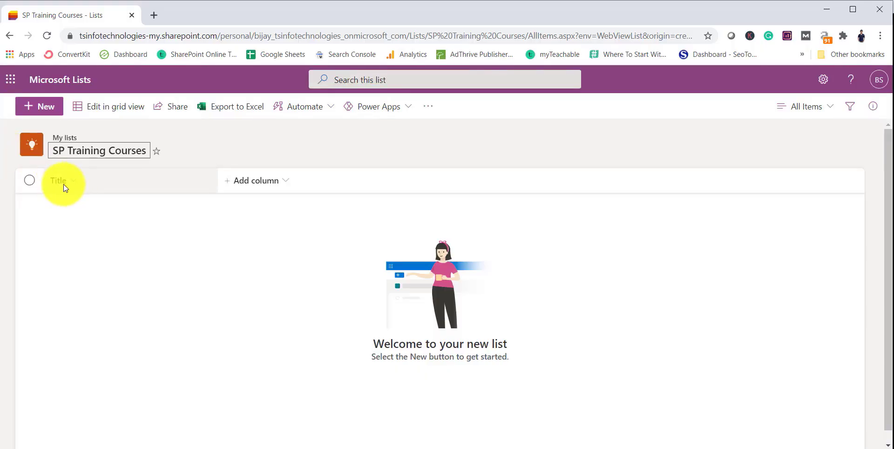
{"action": "left_click", "coordinate": [257, 185]}
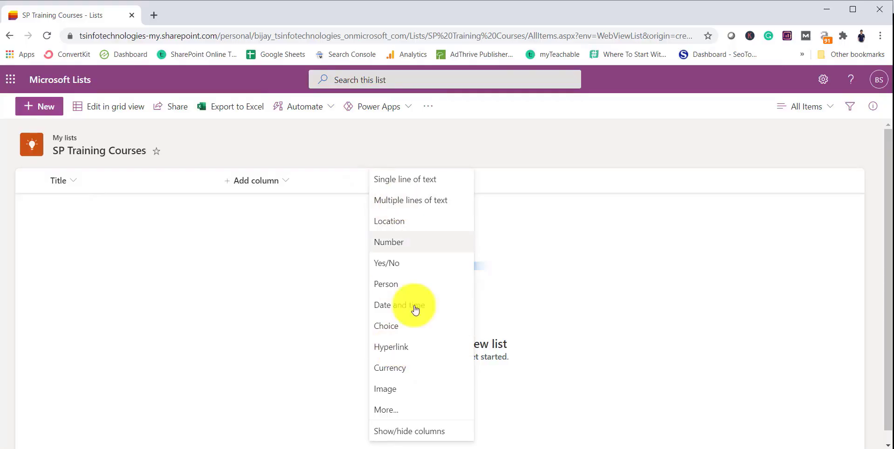
{"action": "left_click", "coordinate": [258, 278]}
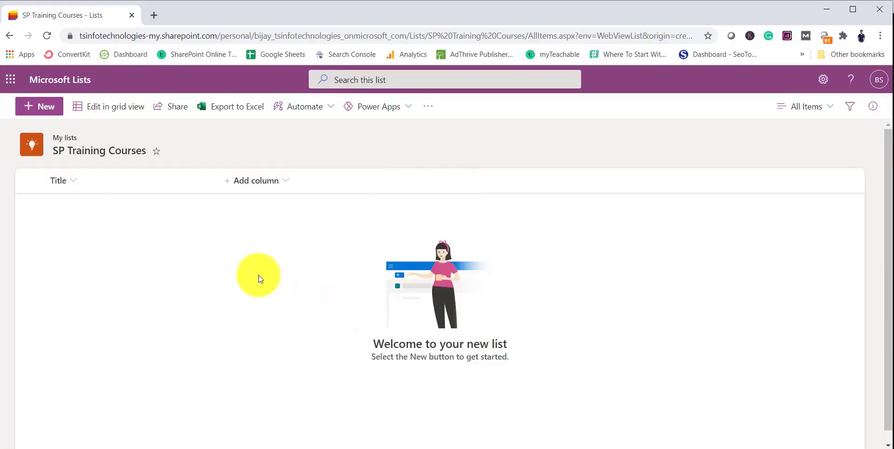
{"action": "left_click", "coordinate": [828, 108]}
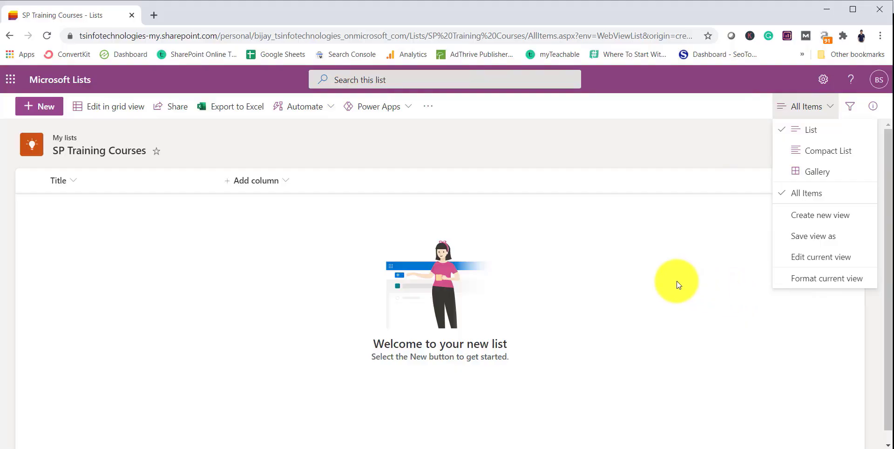
{"action": "left_click", "coordinate": [677, 281]}
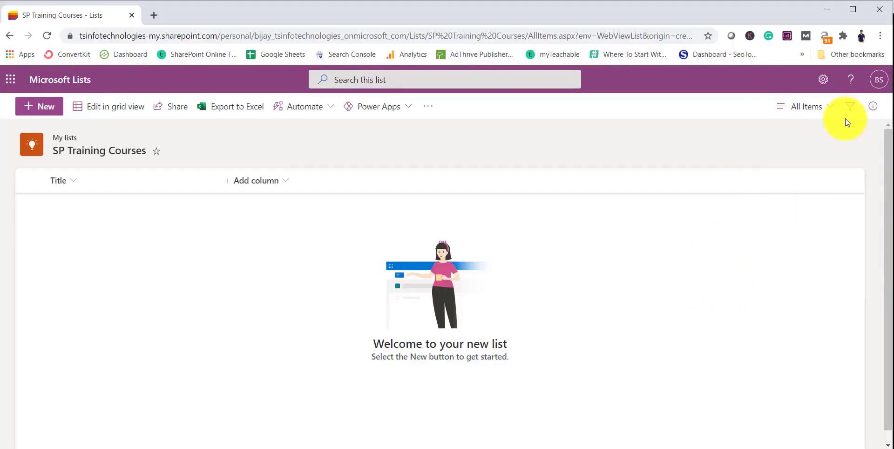
Step: Review the list settings page, including its columns and views, and return to the list
{"action": "left_click", "coordinate": [823, 80]}
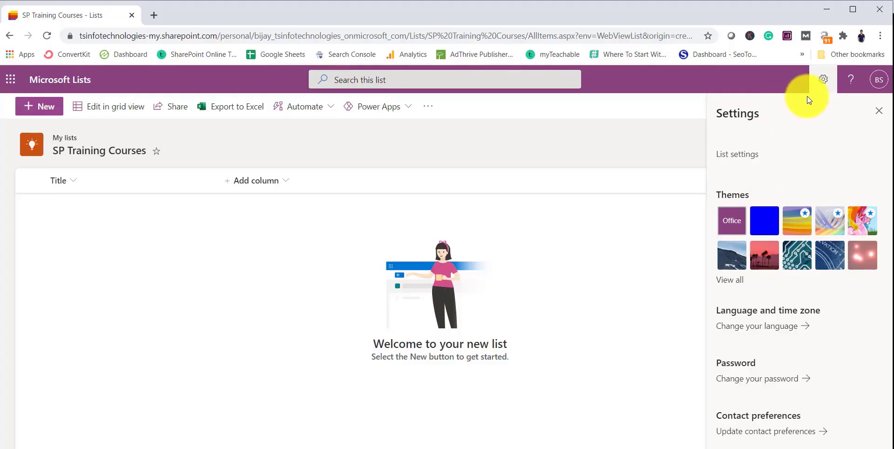
{"action": "left_click", "coordinate": [740, 154]}
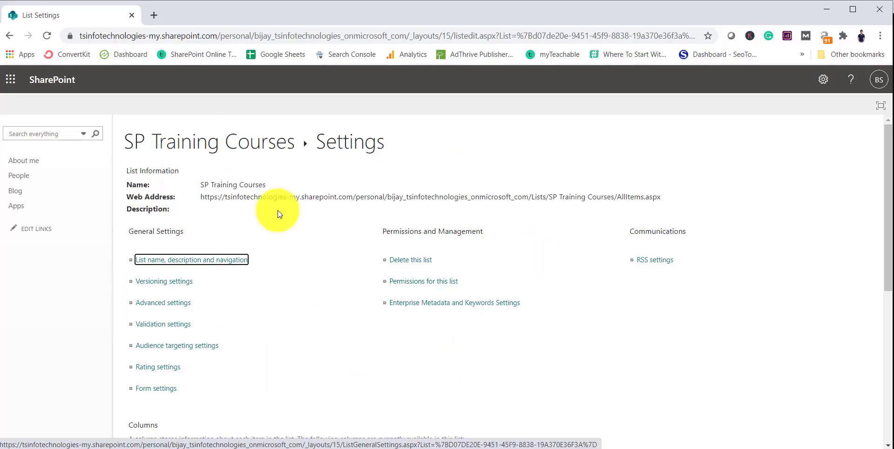
{"action": "scroll", "coordinate": [319, 269], "scroll_direction": "down", "scroll_amount": 7}
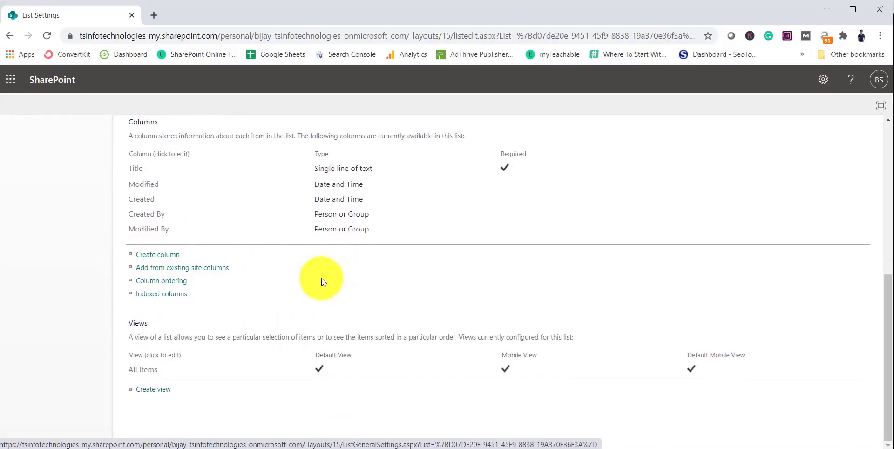
{"action": "left_click", "coordinate": [10, 37]}
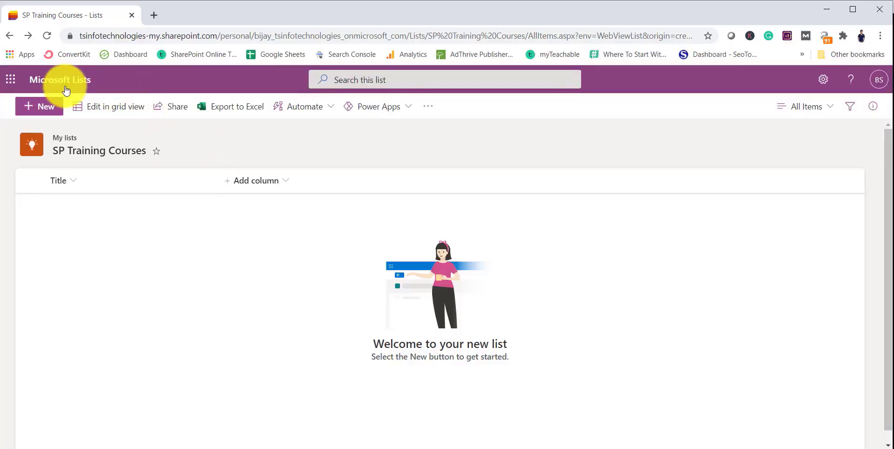
Step: Go to the Microsoft Lists home page and mark SP Training Courses as a favorite
{"action": "left_click", "coordinate": [60, 82]}
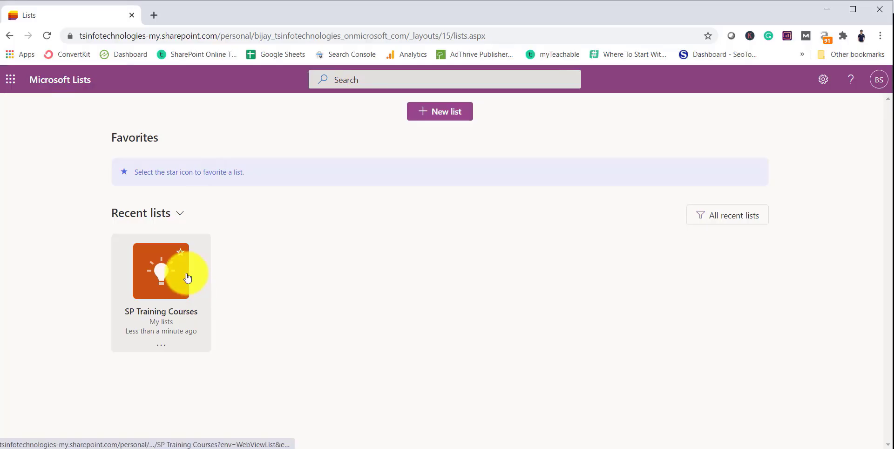
{"action": "left_click", "coordinate": [180, 253]}
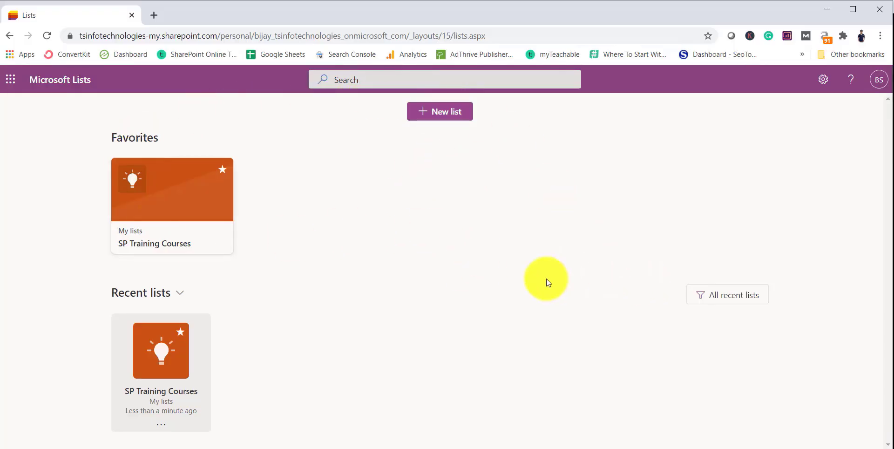
Step: Switch to Microsoft Teams and add a Lists tab to the General channel of the TSInfoIntranet team
{"action": "left_click", "coordinate": [864, 448]}
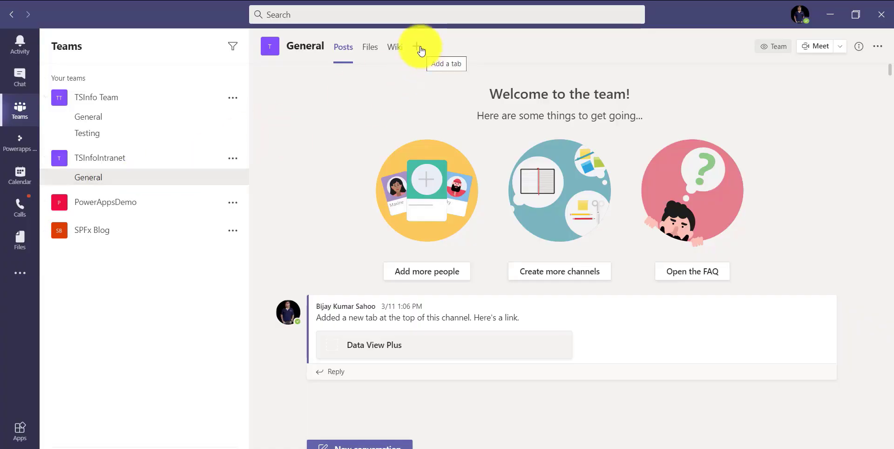
{"action": "left_click", "coordinate": [417, 47]}
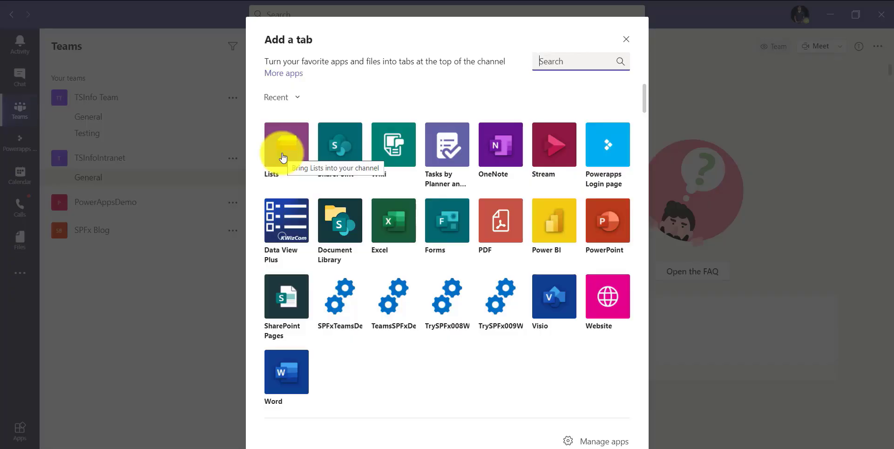
{"action": "left_click", "coordinate": [282, 157]}
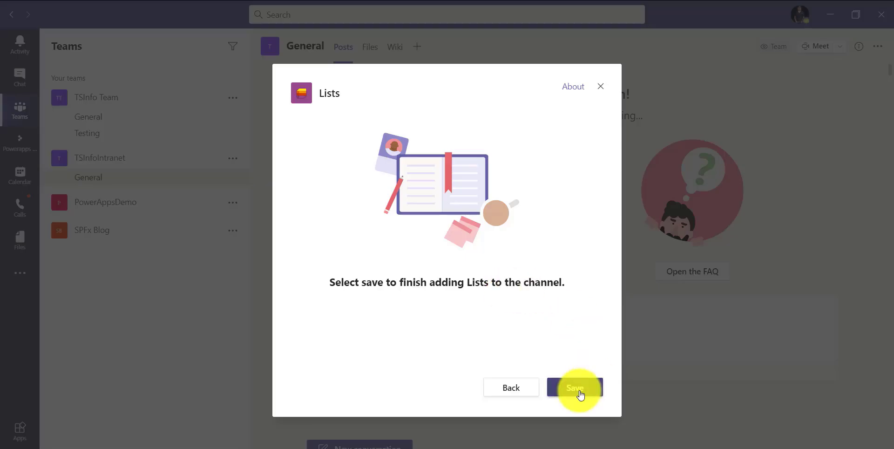
{"action": "left_click", "coordinate": [580, 395]}
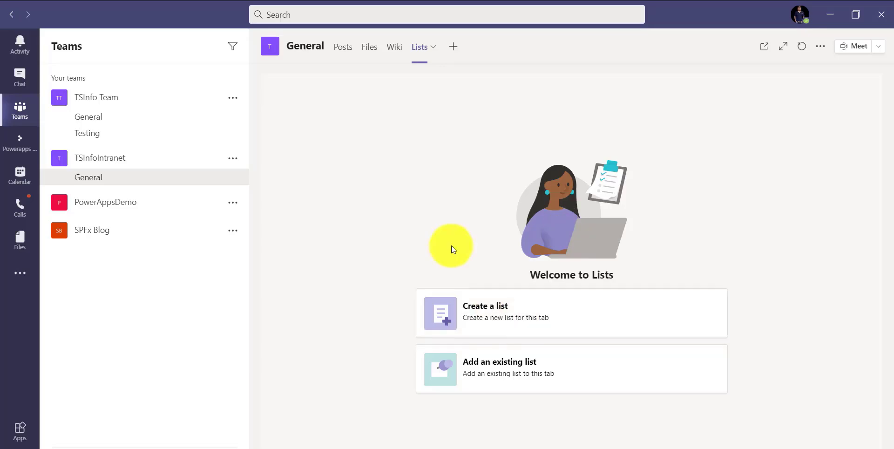
Step: Review the options for adding an existing list to the tab and go back to the Lists welcome page
{"action": "left_click", "coordinate": [507, 372]}
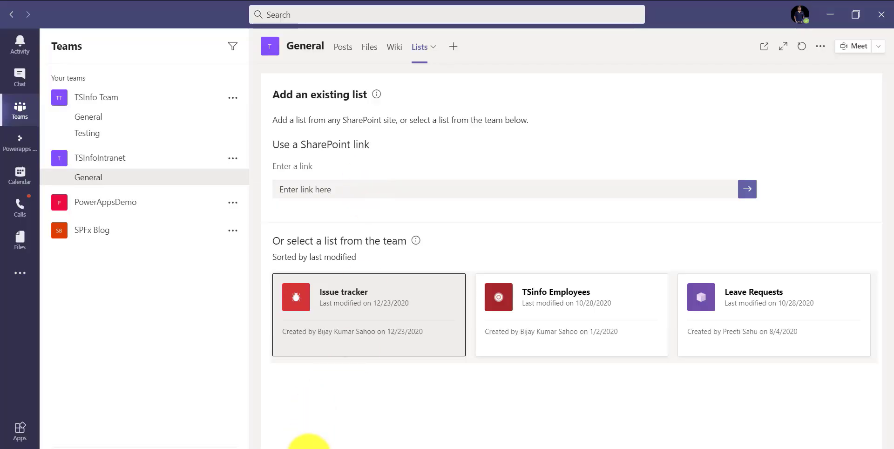
{"action": "left_click", "coordinate": [312, 448]}
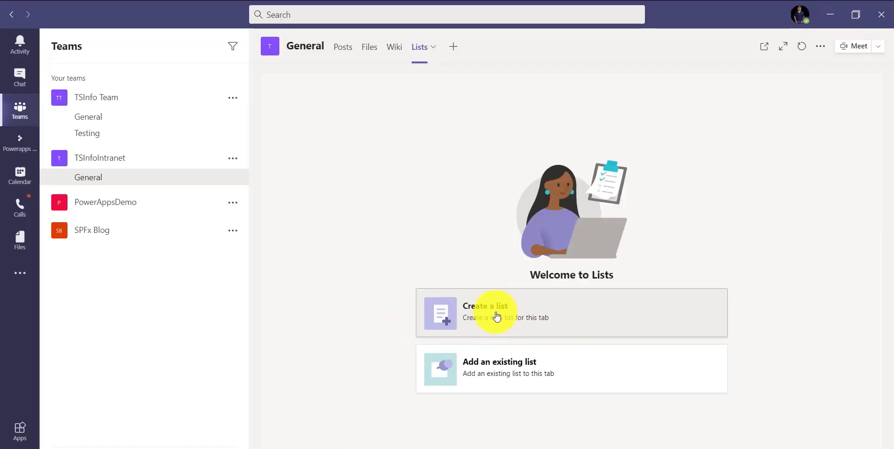
Step: Start creating a list for the tab and preview the Patients, Work progress tracker, Travel requests and Employee onboarding templates
{"action": "left_click", "coordinate": [496, 316]}
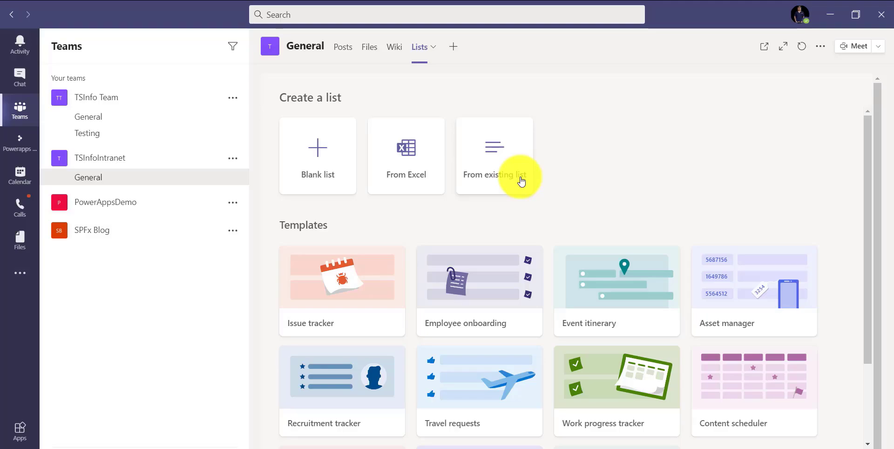
{"action": "scroll", "coordinate": [522, 228], "scroll_direction": "down", "scroll_amount": 3}
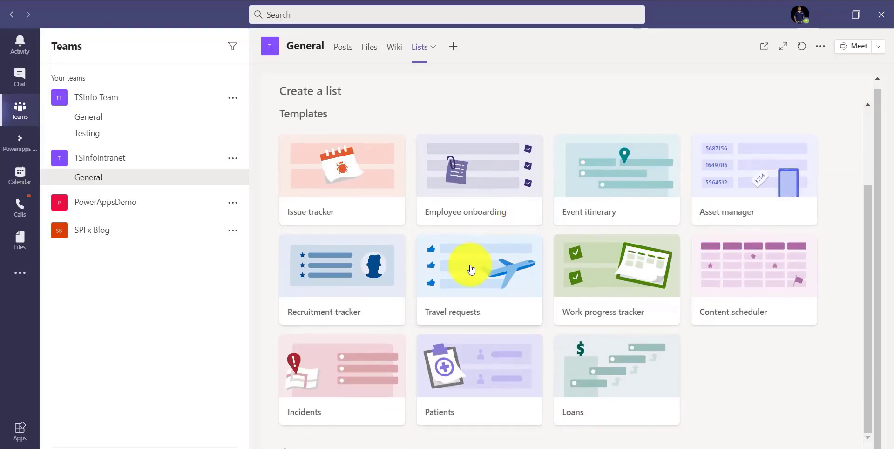
{"action": "left_click", "coordinate": [465, 366]}
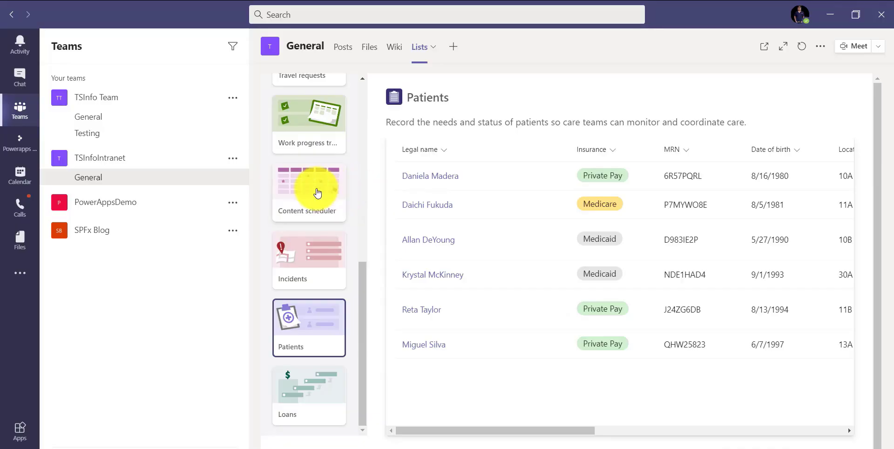
{"action": "left_click", "coordinate": [318, 193]}
{"action": "left_click", "coordinate": [315, 140]}
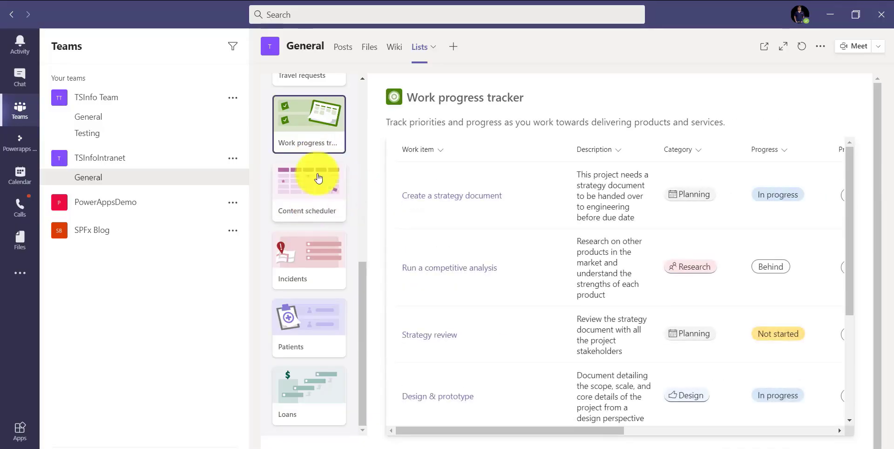
{"action": "scroll", "coordinate": [326, 283], "scroll_direction": "up", "scroll_amount": 4}
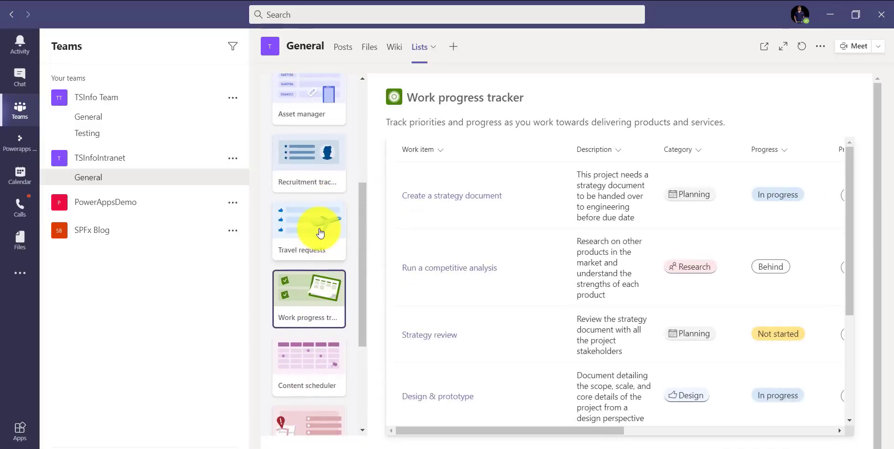
{"action": "left_click", "coordinate": [320, 233]}
{"action": "scroll", "coordinate": [326, 243], "scroll_direction": "up", "scroll_amount": 5}
{"action": "left_click", "coordinate": [323, 193]}
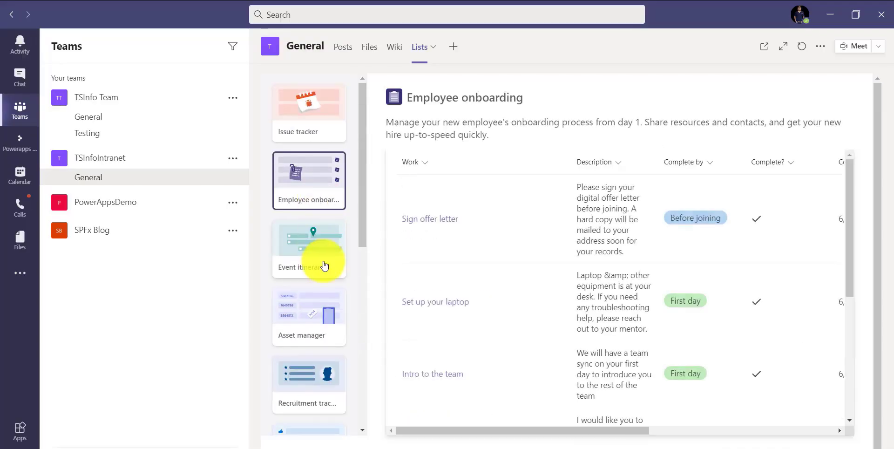
{"action": "scroll", "coordinate": [328, 286], "scroll_direction": "down", "scroll_amount": 8}
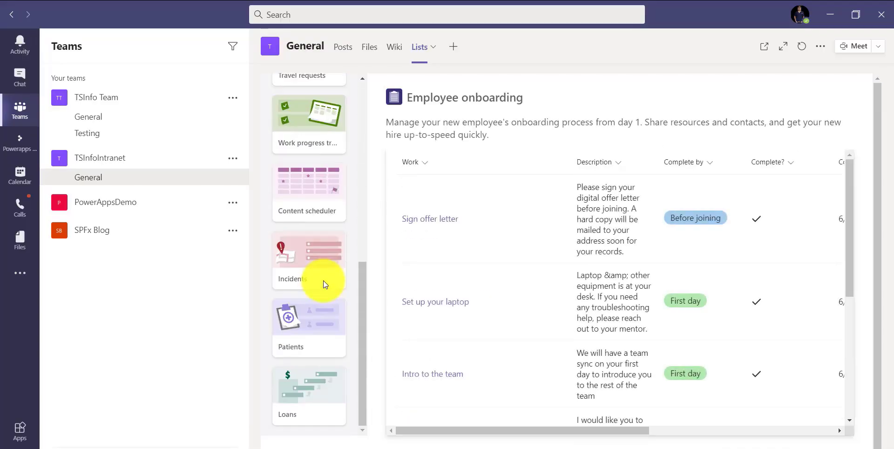
Step: Review the columns of the Patients template and create a list from it under the name Patients
{"action": "left_click", "coordinate": [321, 309]}
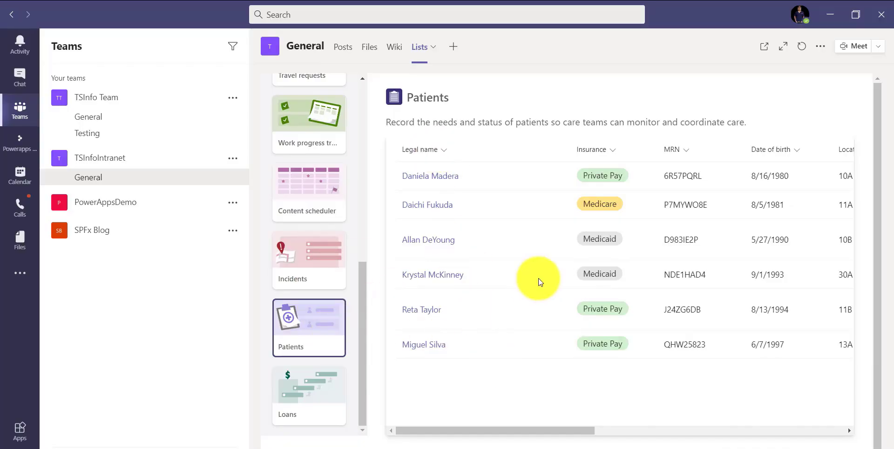
{"action": "left_click_drag", "start_coordinate": [547, 429], "coordinate": [719, 429]}
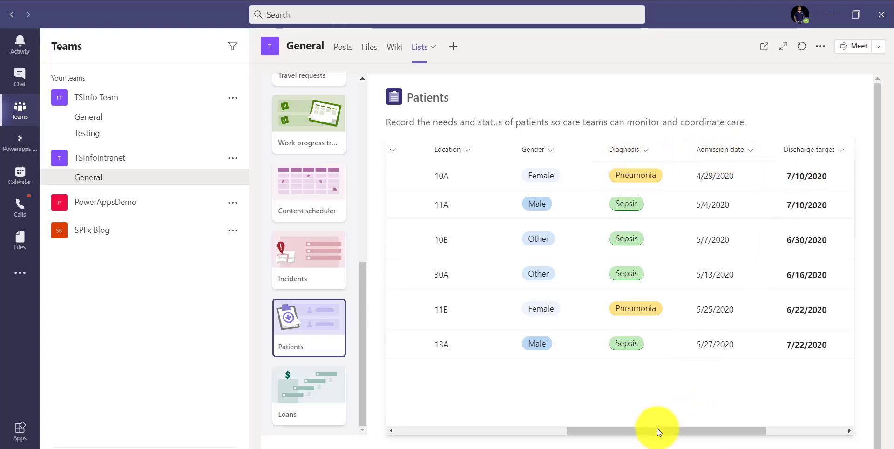
{"action": "left_click_drag", "start_coordinate": [684, 429], "coordinate": [812, 425]}
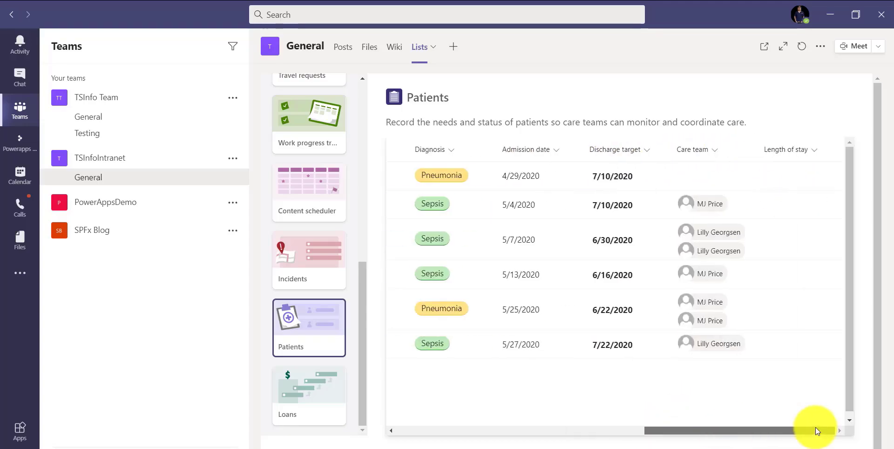
{"action": "left_click_drag", "start_coordinate": [684, 428], "coordinate": [404, 415]}
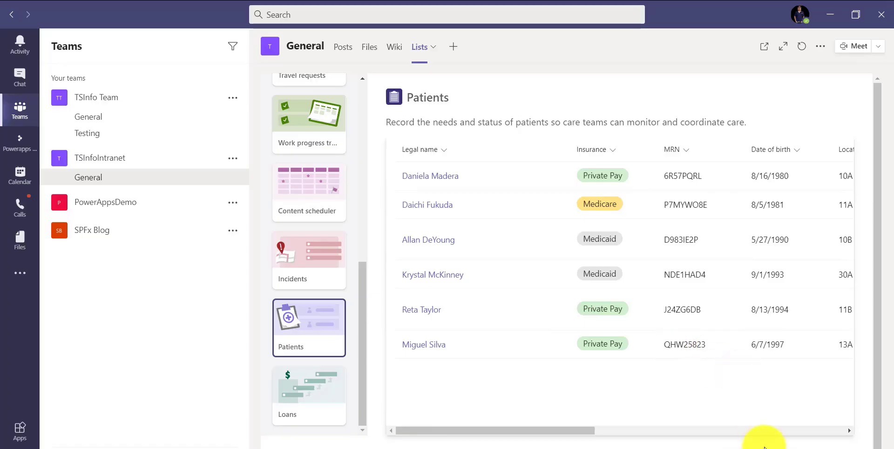
{"action": "left_click", "coordinate": [777, 448]}
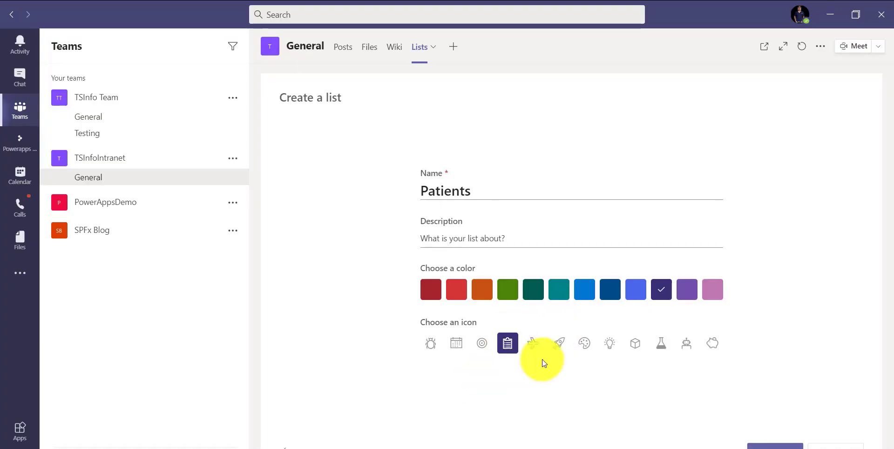
{"action": "left_click", "coordinate": [773, 444]}
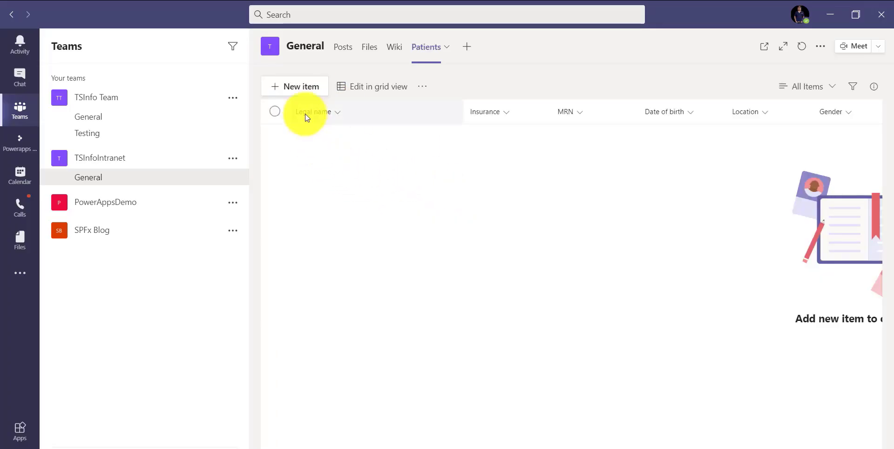
Step: Add a new item to the Patients list with only the patient's legal name filled in
{"action": "left_click", "coordinate": [297, 87]}
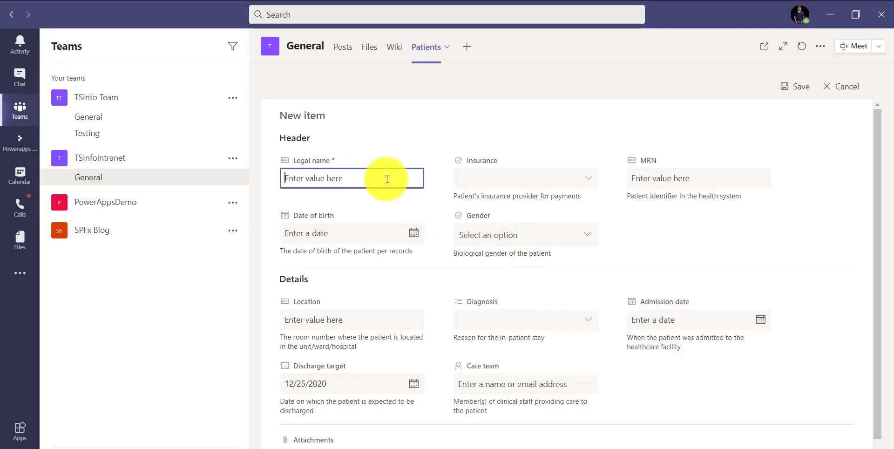
{"action": "type", "text": "Bijay"}
{"action": "left_click", "coordinate": [796, 86]}
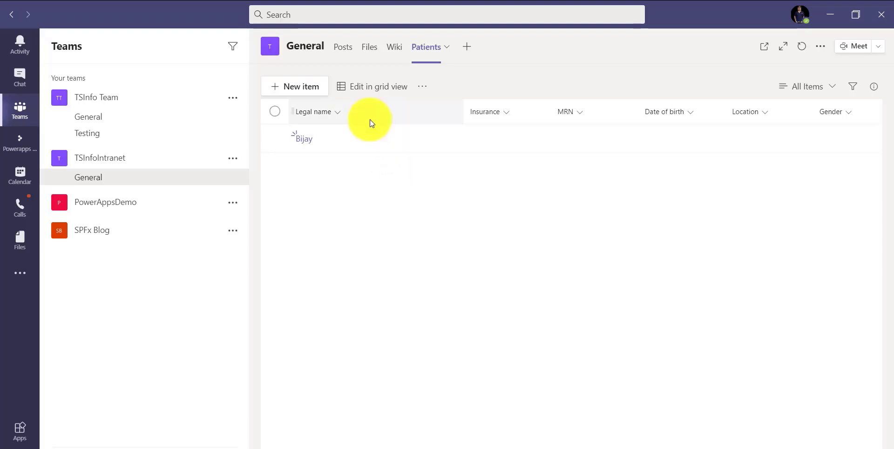
Step: Review the column settings options available for the Legal name column
{"action": "left_click", "coordinate": [342, 118]}
{"action": "mouse_move", "coordinate": [371, 201]}
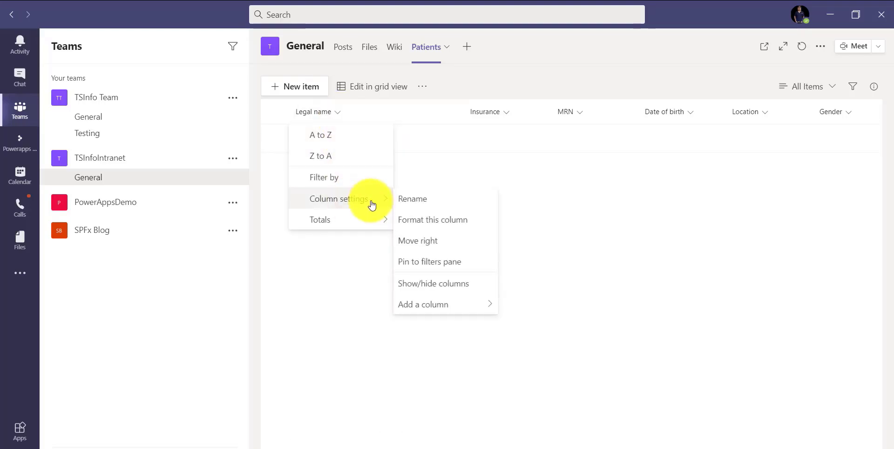
{"action": "left_click", "coordinate": [581, 220]}
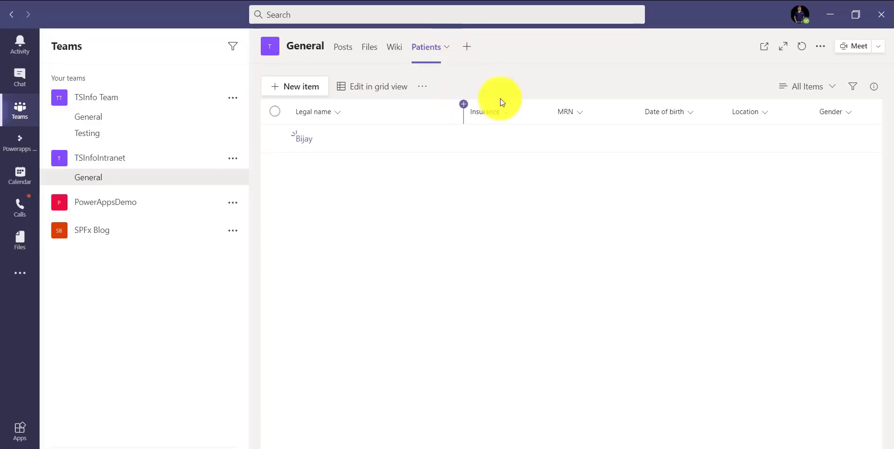
Step: Switch to Microsoft Lists in the browser and open the SP Training Courses list, closing out the formatting slides
{"action": "left_click", "coordinate": [831, 14]}
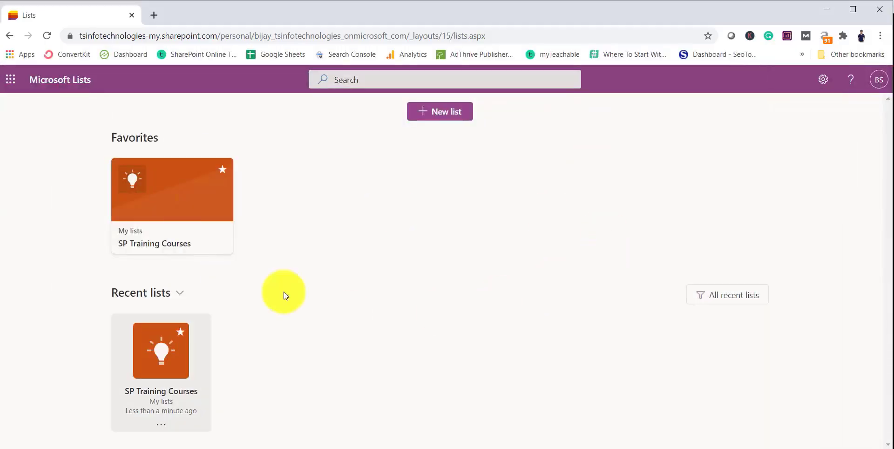
{"action": "left_click", "coordinate": [191, 215]}
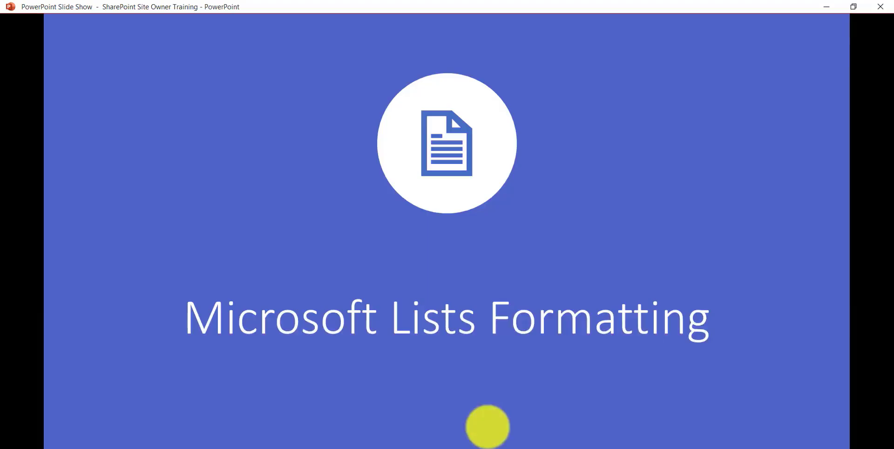
{"action": "left_click", "coordinate": [511, 329]}
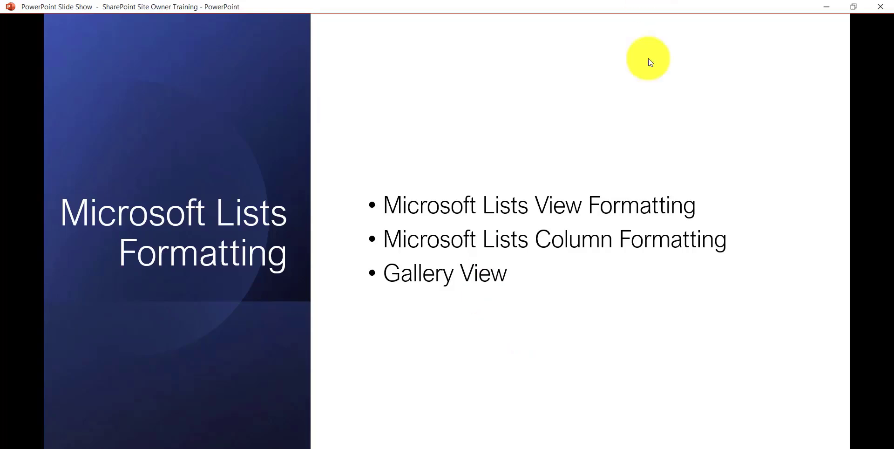
{"action": "left_click", "coordinate": [825, 7]}
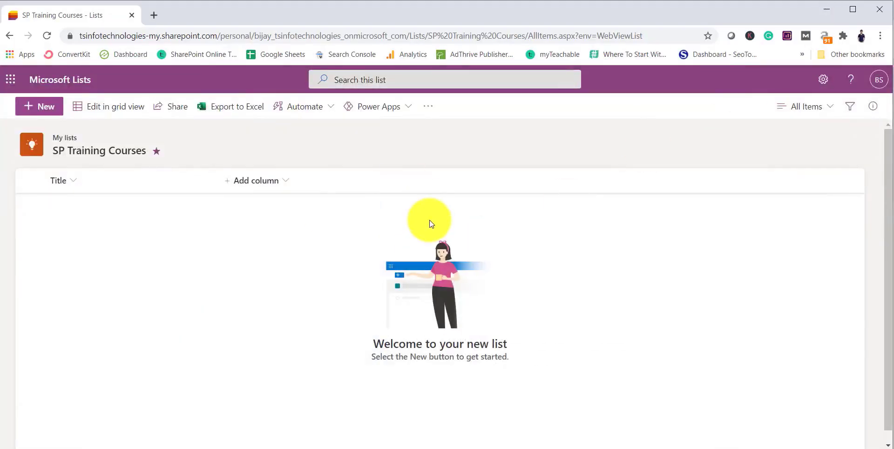
Step: Start a new Choice column named Status in the SP Training Courses list
{"action": "left_click", "coordinate": [264, 179]}
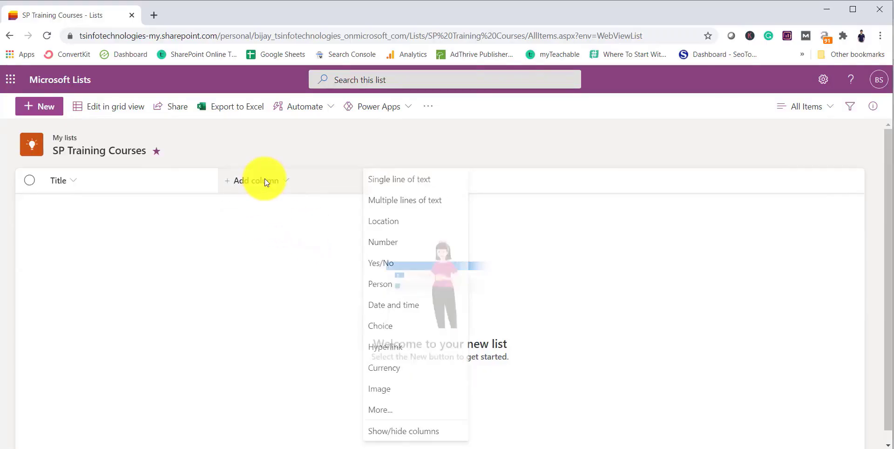
{"action": "left_click", "coordinate": [392, 326]}
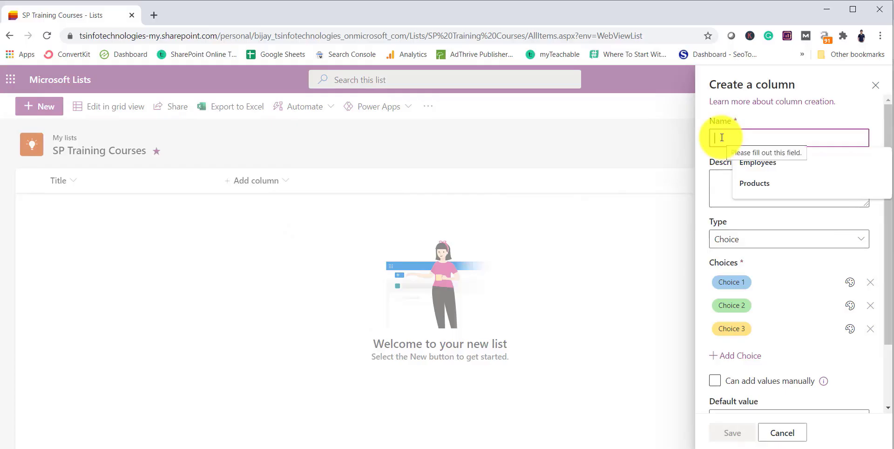
{"action": "left_click", "coordinate": [722, 138]}
{"action": "type", "text": "Status"}
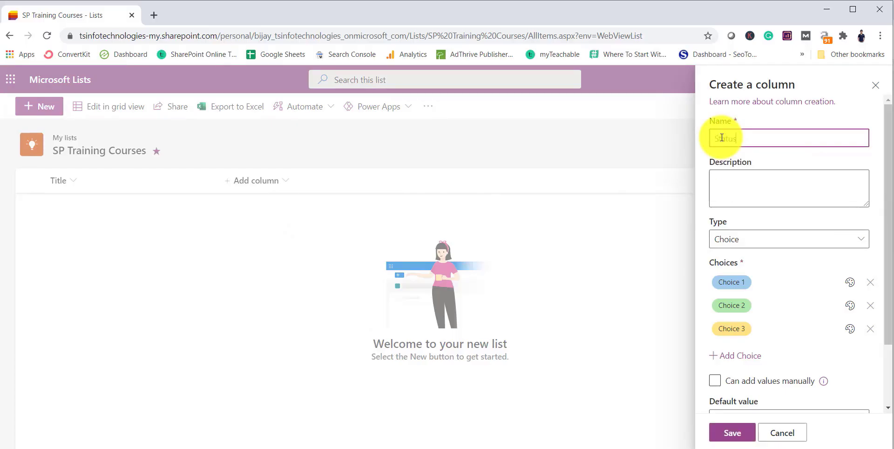
Step: Set the Status column's choices to Completed, InProgress and Not Started, and save the column
{"action": "left_click", "coordinate": [740, 283]}
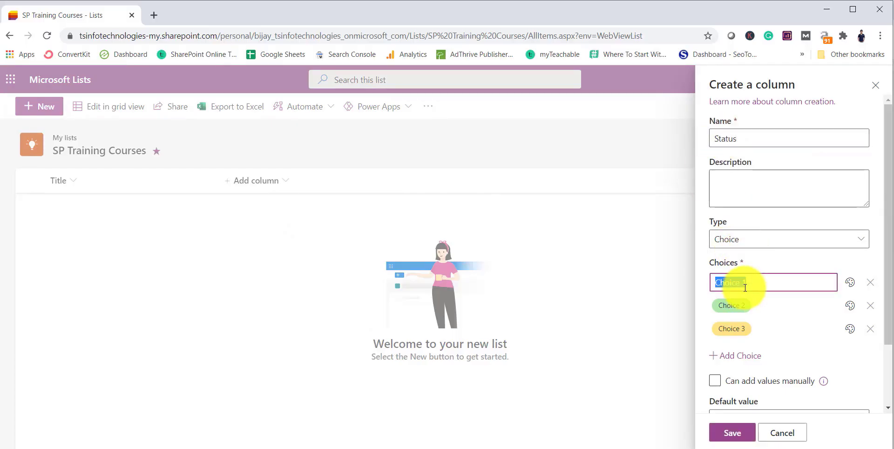
{"action": "type", "text": "Completed"}
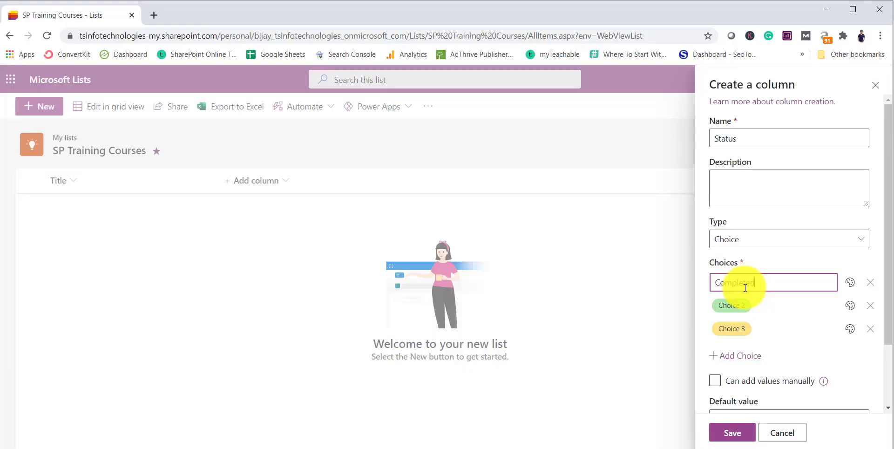
{"action": "left_click", "coordinate": [730, 309]}
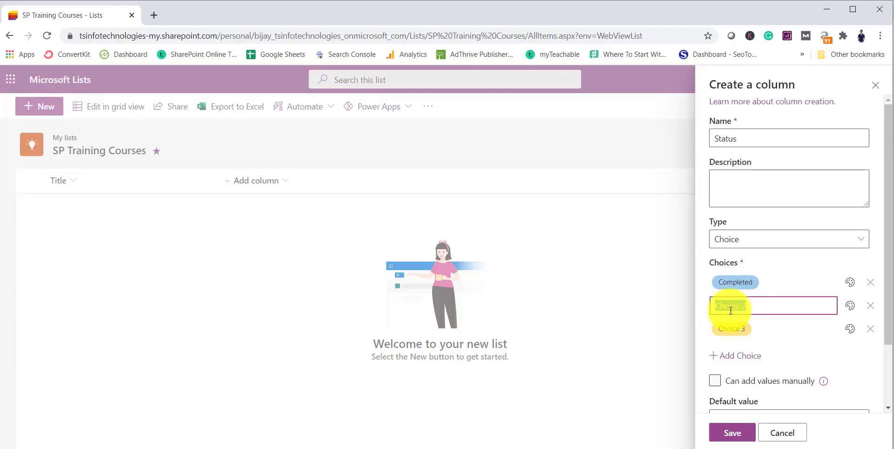
{"action": "type", "text": "InPro"}
{"action": "key", "text": "BackSpace"}
{"action": "type", "text": "gress"}
{"action": "left_click", "coordinate": [742, 329]}
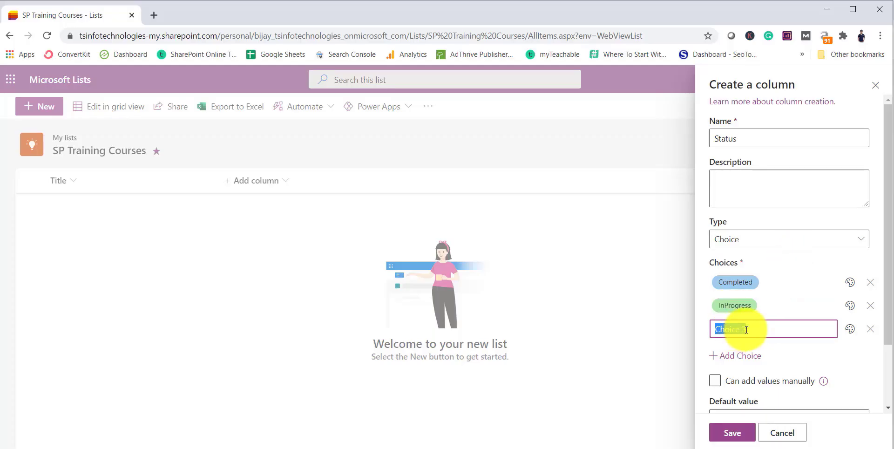
{"action": "type", "text": "Not Started"}
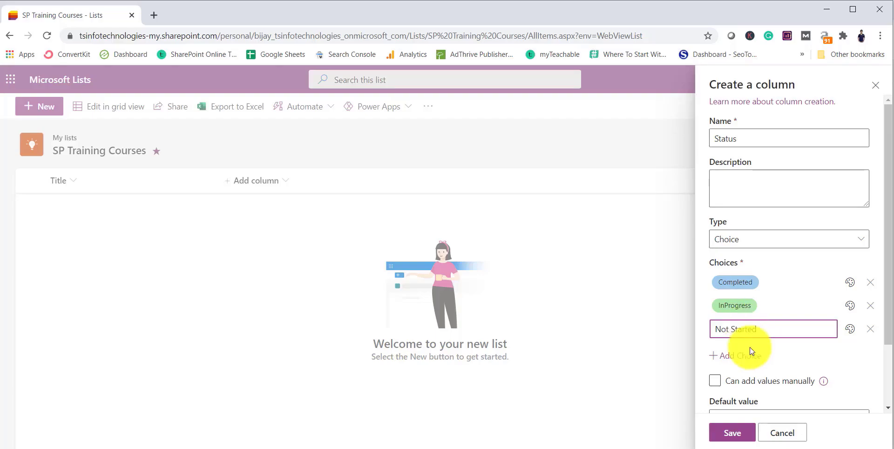
{"action": "left_click", "coordinate": [731, 432]}
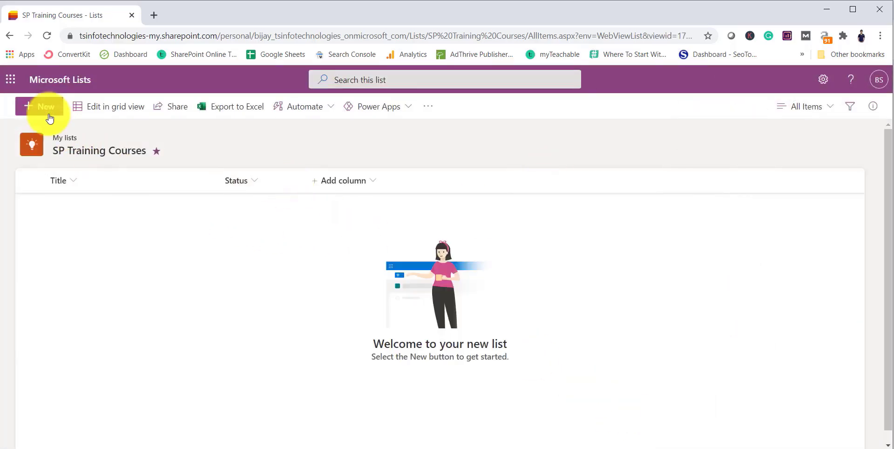
Step: Add a course titled SharePoint development training with the status Completed, using the list's grid view
{"action": "left_click", "coordinate": [37, 107]}
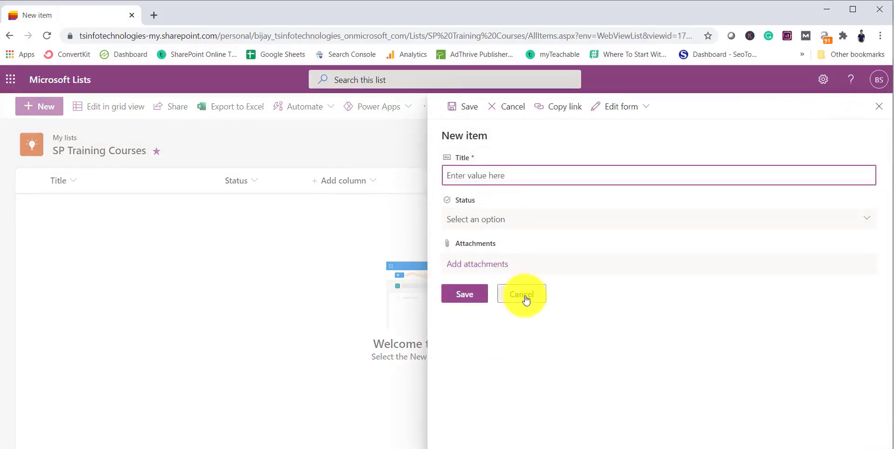
{"action": "left_click", "coordinate": [523, 294]}
{"action": "left_click", "coordinate": [103, 107]}
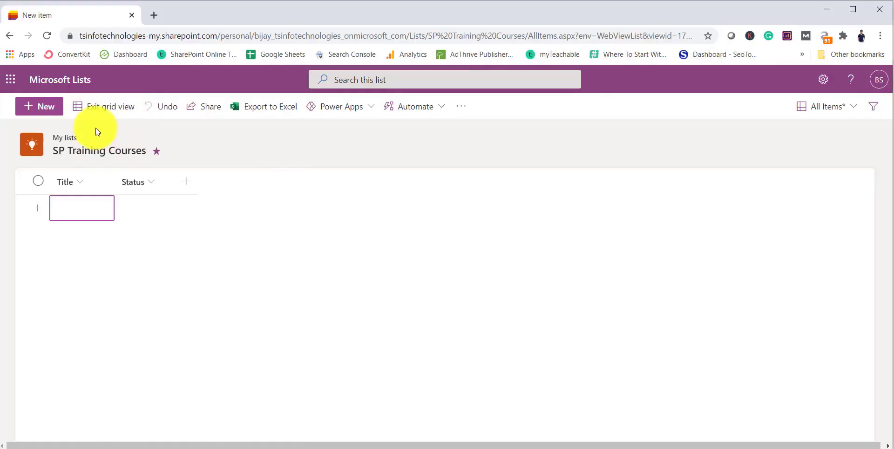
{"action": "left_click", "coordinate": [96, 208]}
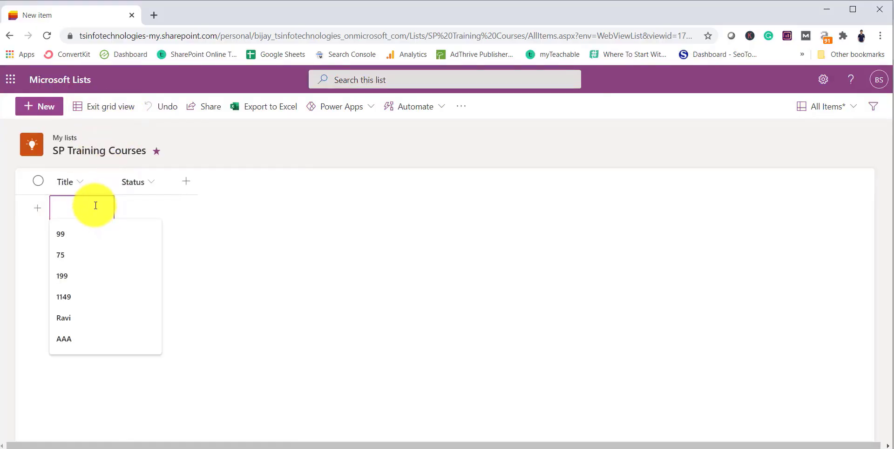
{"action": "type", "text": "Share"}
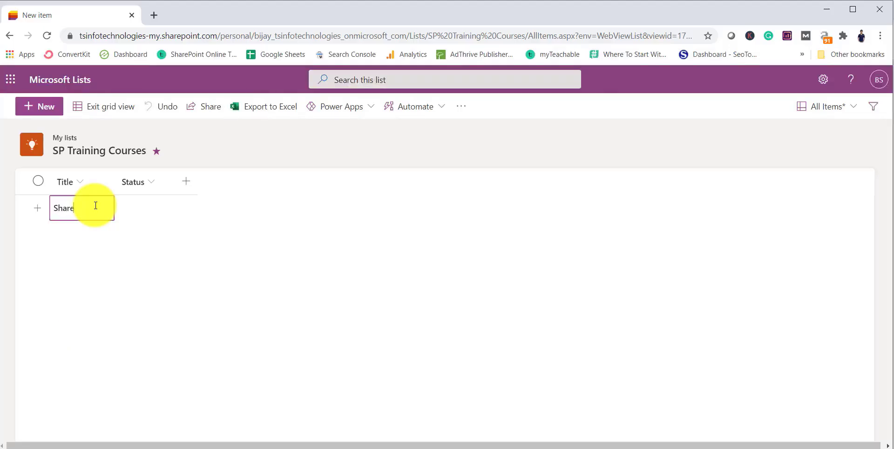
{"action": "type", "text": "Point development tra"}
{"action": "type", "text": "ining"}
{"action": "left_click", "coordinate": [159, 214]}
{"action": "left_click", "coordinate": [172, 224]}
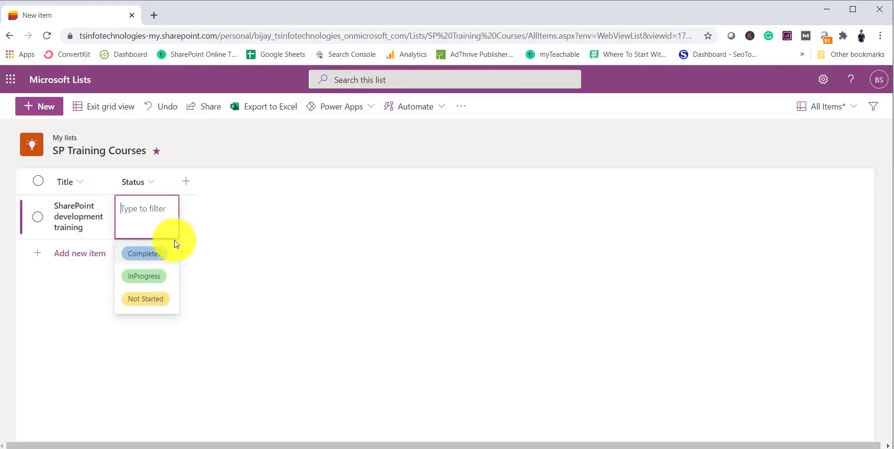
{"action": "left_click", "coordinate": [176, 259]}
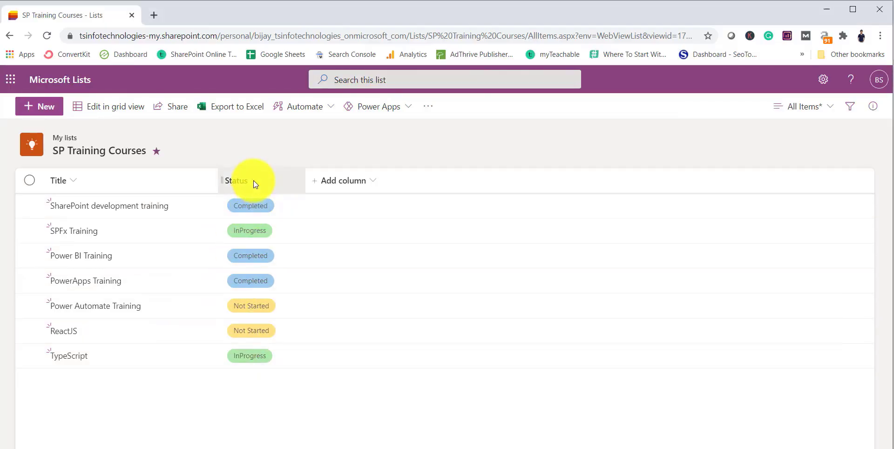
Step: Recolor the Status column's choices to green for Completed, yellow for InProgress and orange-red for Not Started, and save the column
{"action": "left_click", "coordinate": [254, 182]}
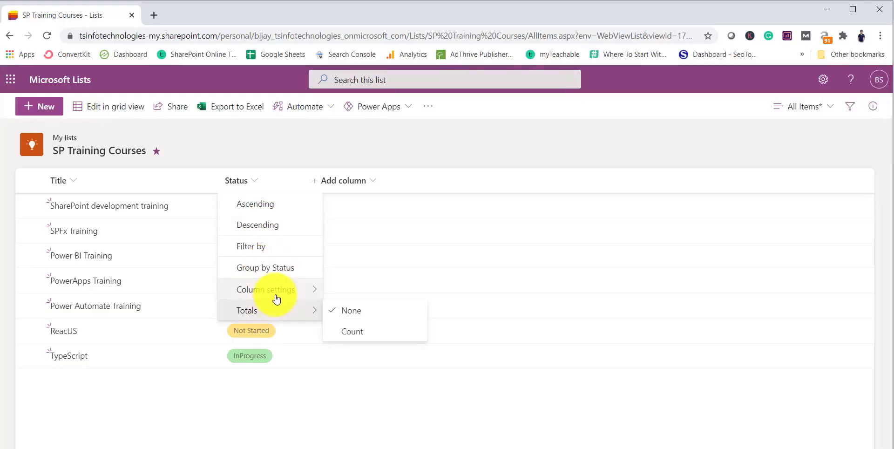
{"action": "mouse_move", "coordinate": [309, 289]}
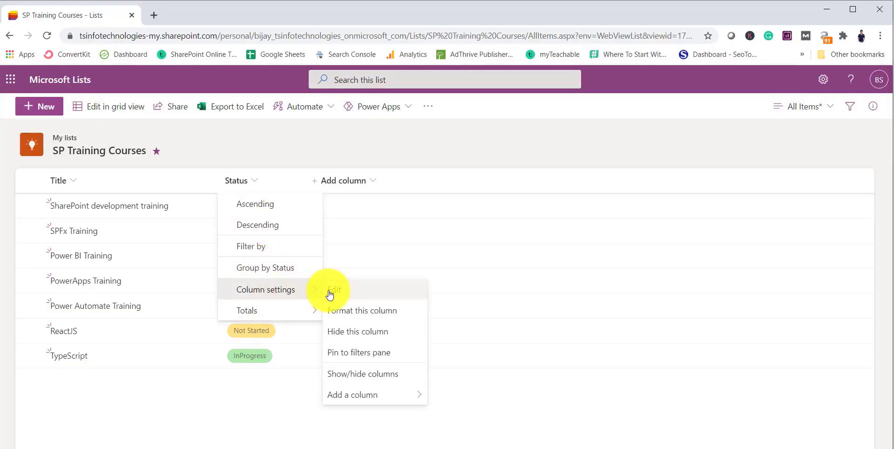
{"action": "left_click", "coordinate": [331, 290]}
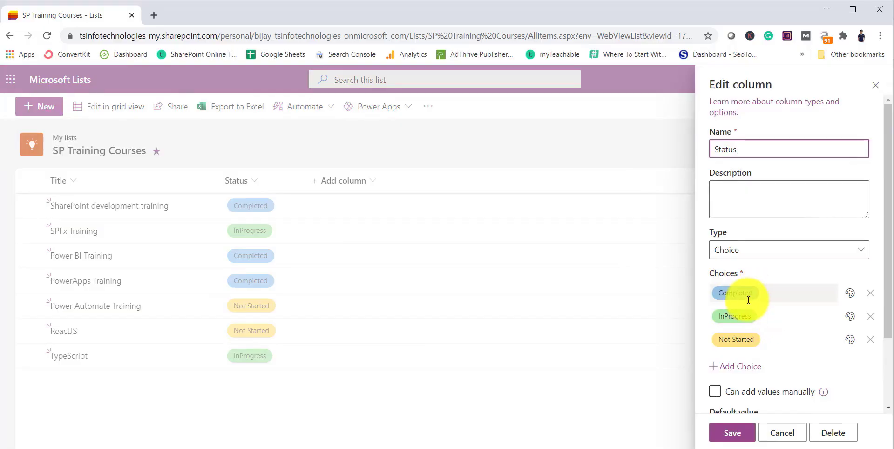
{"action": "left_click", "coordinate": [849, 292]}
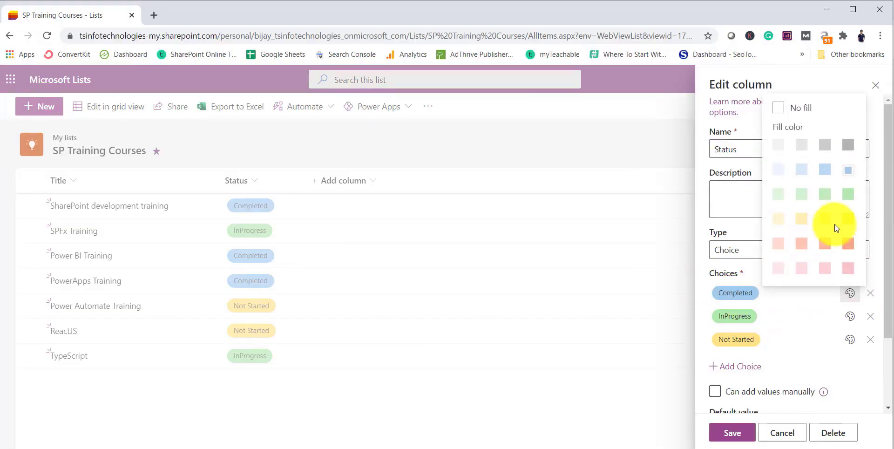
{"action": "left_click", "coordinate": [848, 194]}
{"action": "left_click", "coordinate": [851, 320]}
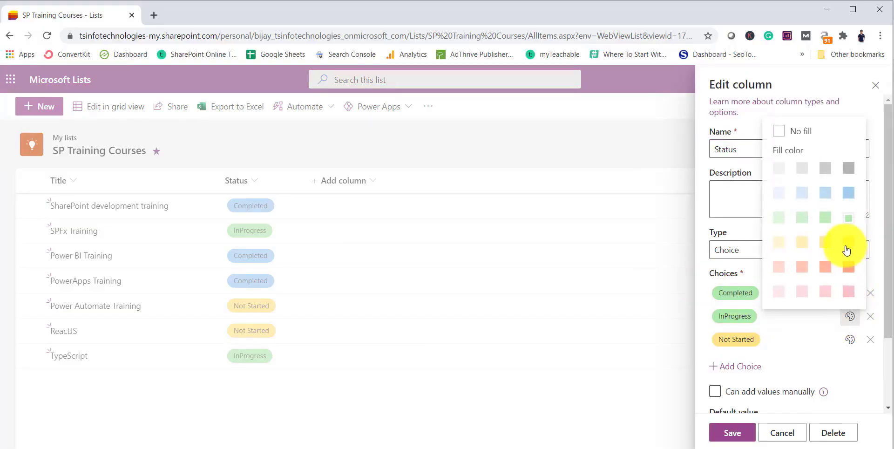
{"action": "left_click", "coordinate": [846, 251]}
{"action": "left_click", "coordinate": [850, 341]}
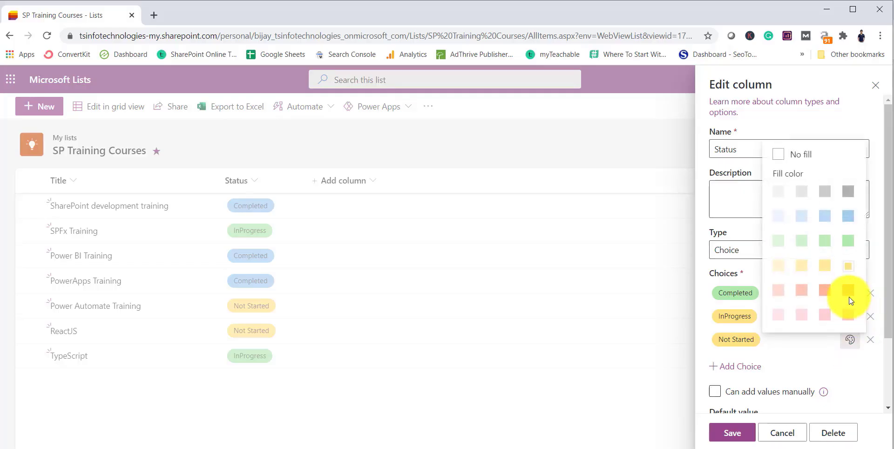
{"action": "left_click", "coordinate": [848, 297]}
{"action": "left_click", "coordinate": [738, 432]}
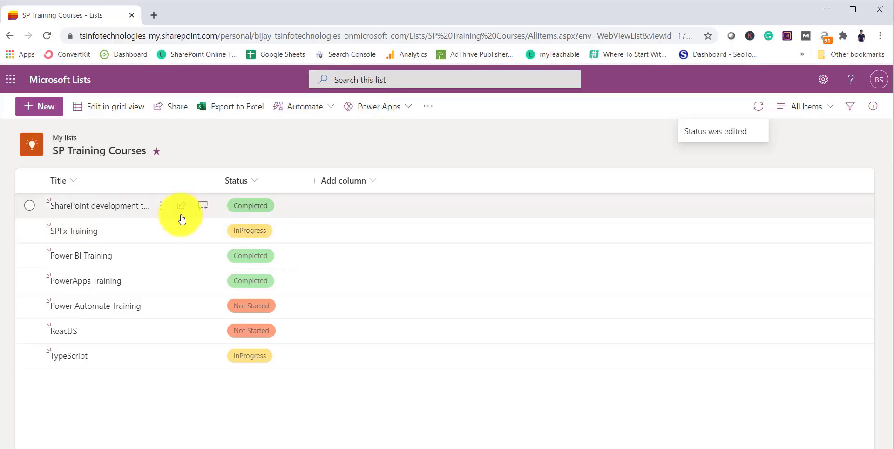
Step: Rename the Title column to Course Name
{"action": "left_click", "coordinate": [68, 181]}
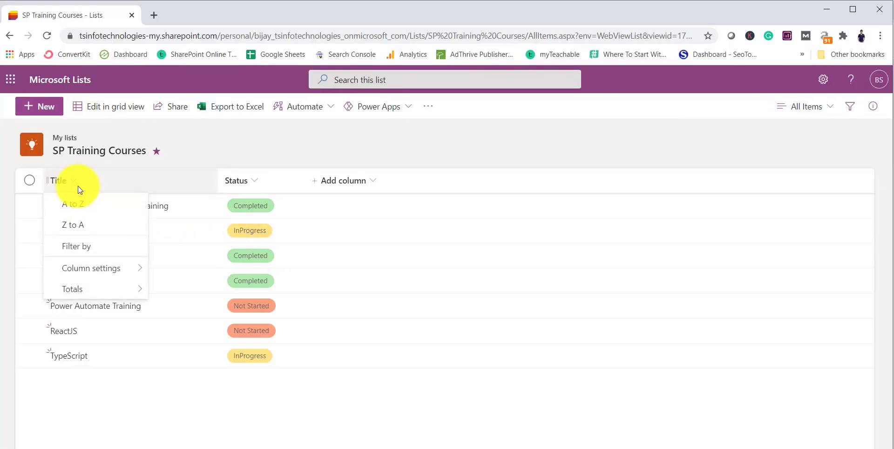
{"action": "mouse_move", "coordinate": [135, 276]}
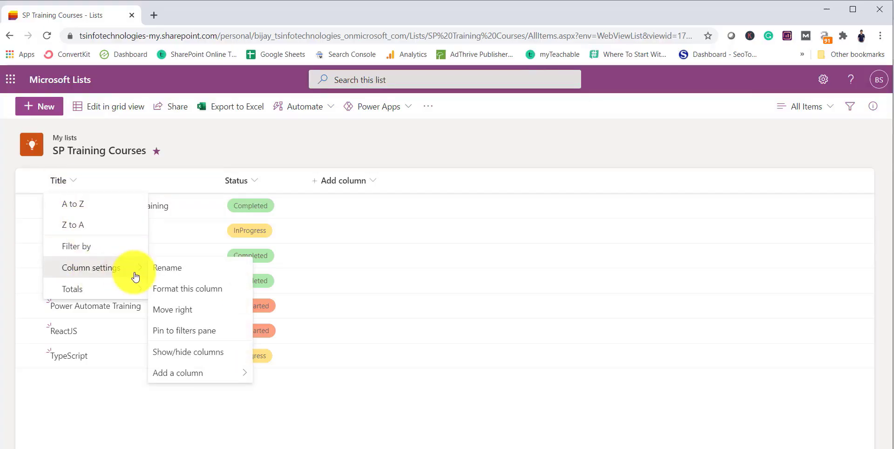
{"action": "left_click", "coordinate": [180, 277]}
{"action": "type", "text": "Cour"}
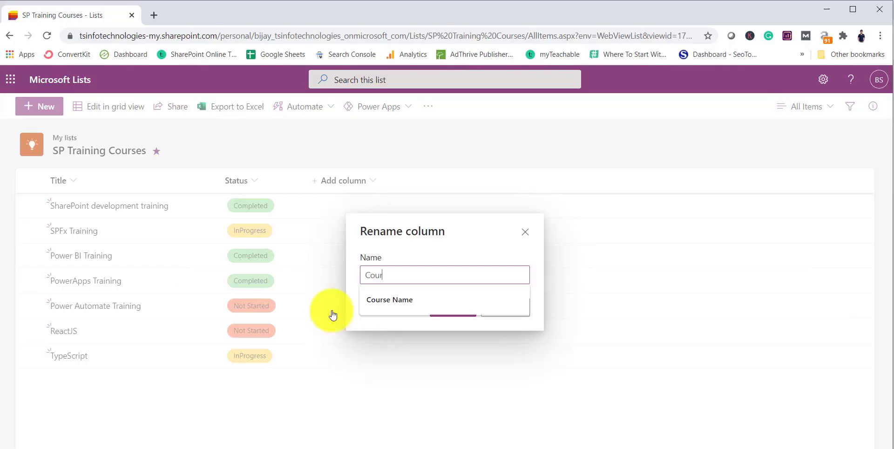
{"action": "left_click", "coordinate": [395, 299]}
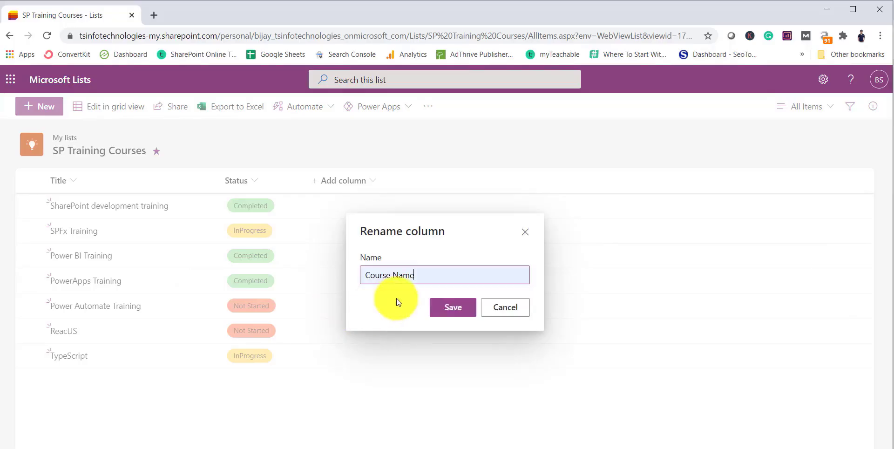
{"action": "left_click", "coordinate": [452, 309]}
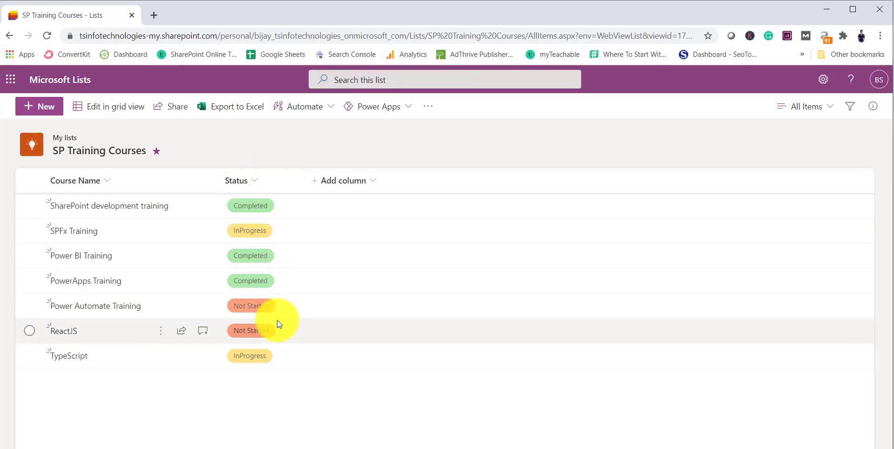
Step: Open formatting for the Status column, switch to view formatting, and apply alternating row styles to the List layout
{"action": "left_click", "coordinate": [254, 180]}
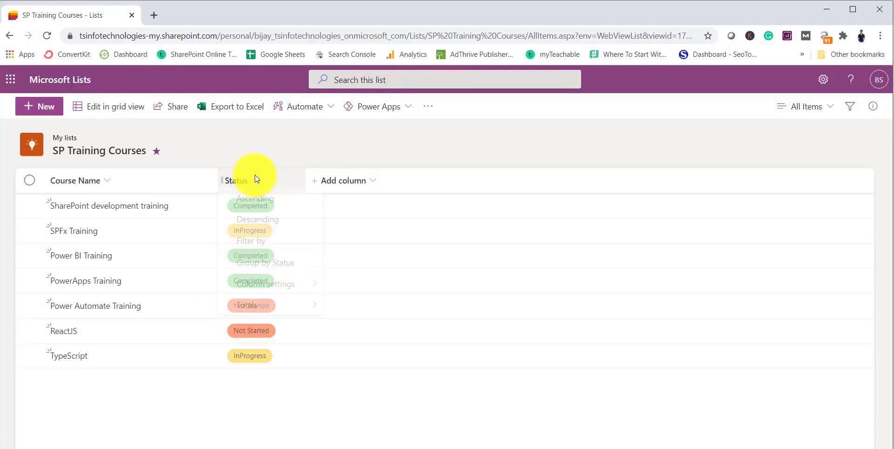
{"action": "mouse_move", "coordinate": [315, 292]}
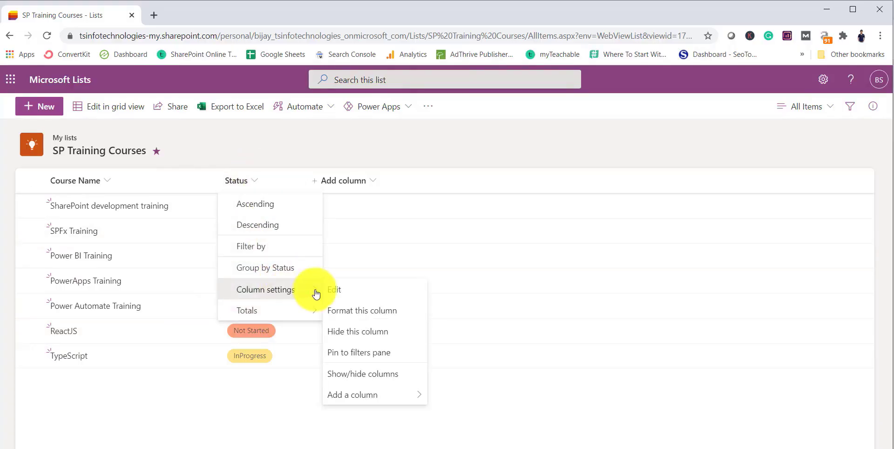
{"action": "left_click", "coordinate": [364, 319]}
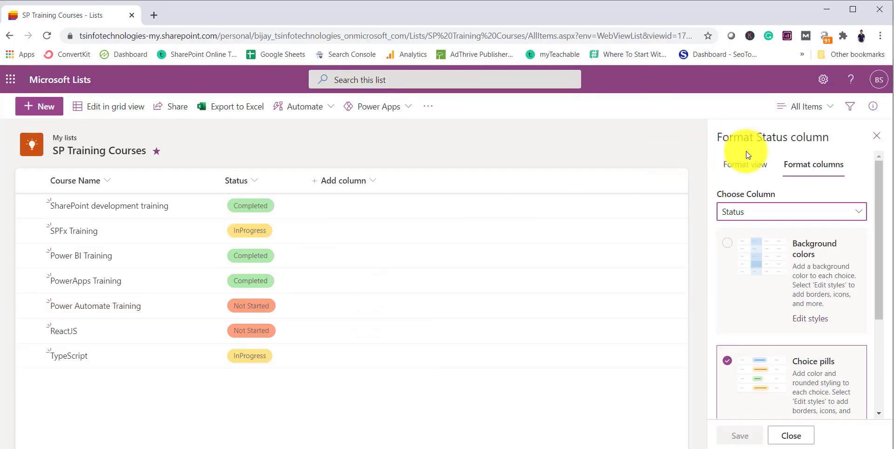
{"action": "left_click", "coordinate": [746, 167]}
{"action": "left_click", "coordinate": [812, 168]}
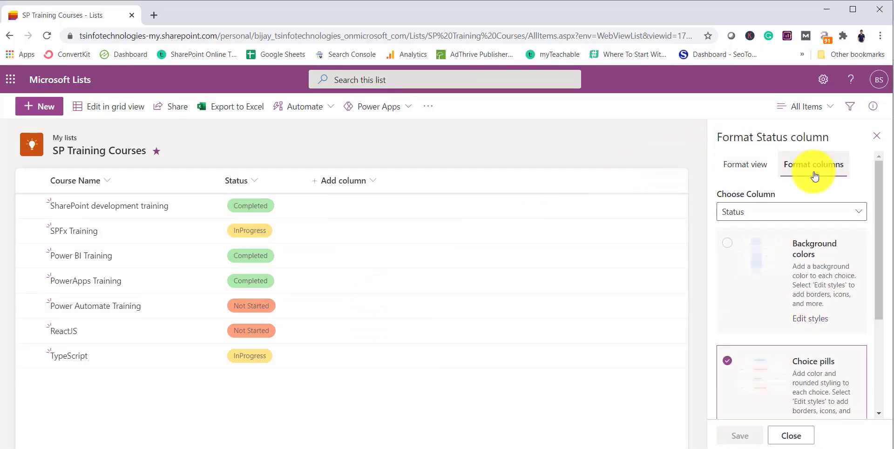
{"action": "left_click", "coordinate": [747, 167]}
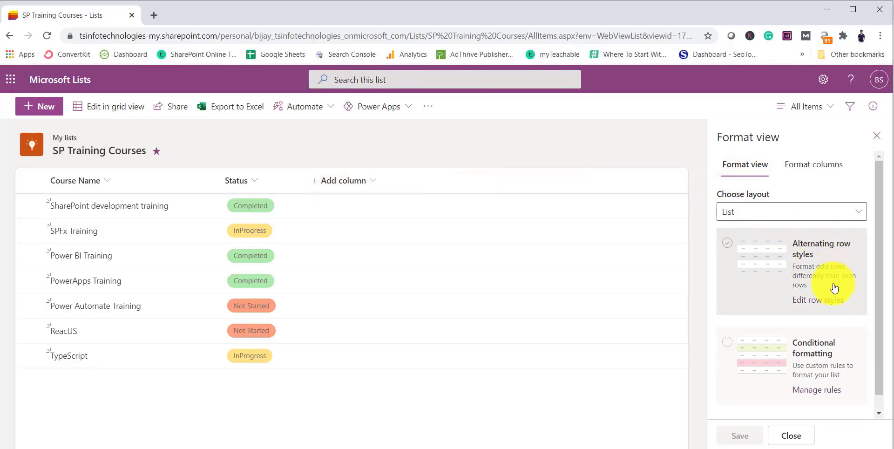
{"action": "scroll", "coordinate": [805, 312], "scroll_direction": "down", "scroll_amount": 1}
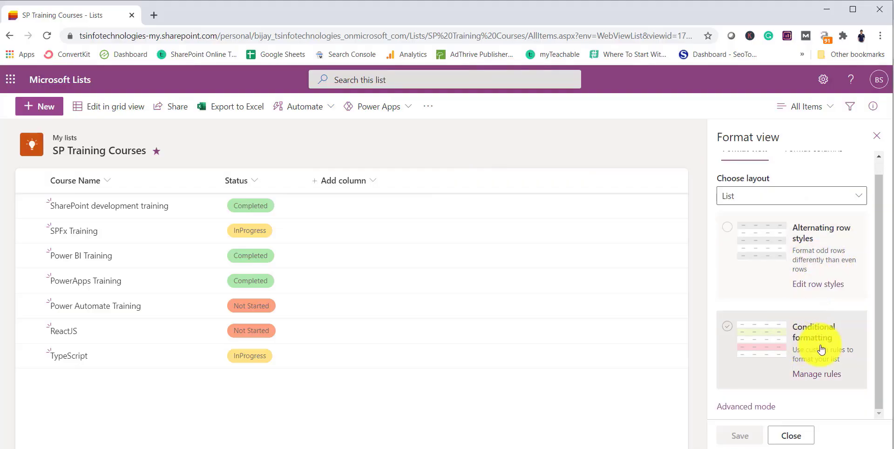
{"action": "scroll", "coordinate": [803, 326], "scroll_direction": "up", "scroll_amount": 1}
{"action": "scroll", "coordinate": [798, 321], "scroll_direction": "down", "scroll_amount": 1}
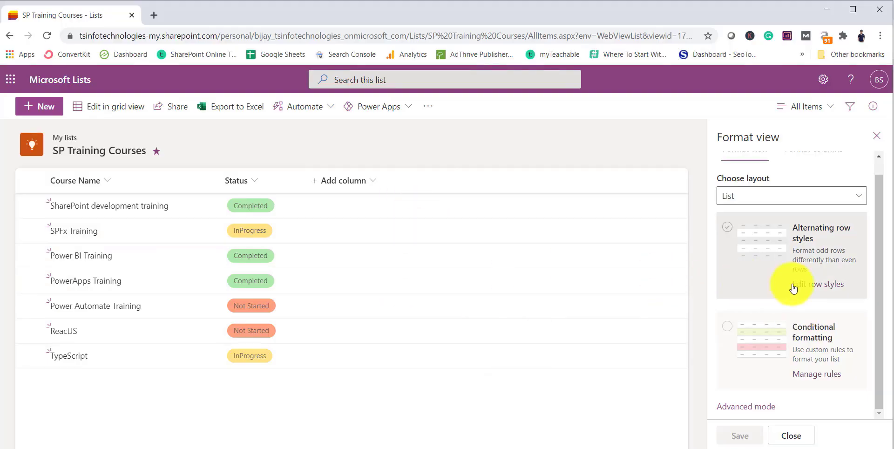
{"action": "left_click", "coordinate": [728, 231]}
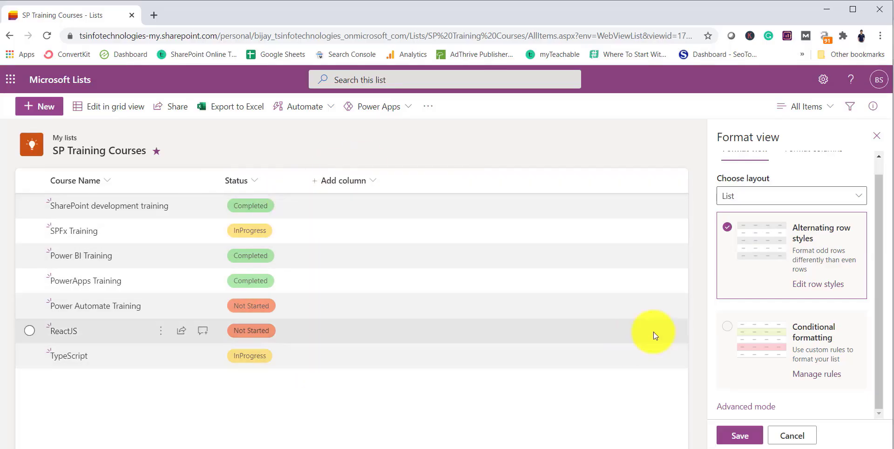
Step: Set the fill of the odd rows to green and the even rows to blue, and save the row styles
{"action": "left_click", "coordinate": [805, 285]}
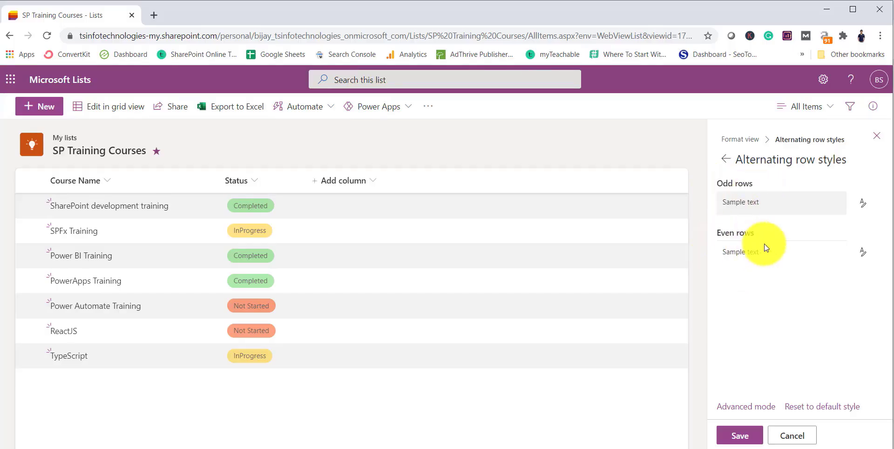
{"action": "left_click", "coordinate": [861, 205]}
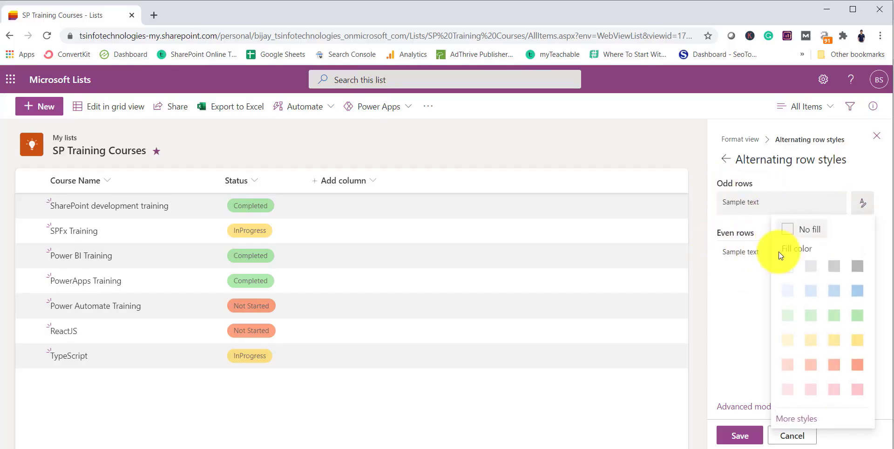
{"action": "left_click", "coordinate": [857, 319]}
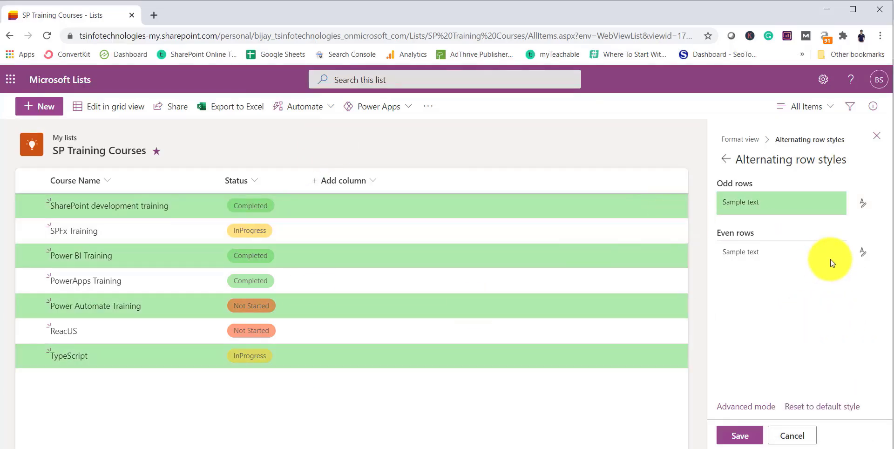
{"action": "left_click", "coordinate": [863, 252]}
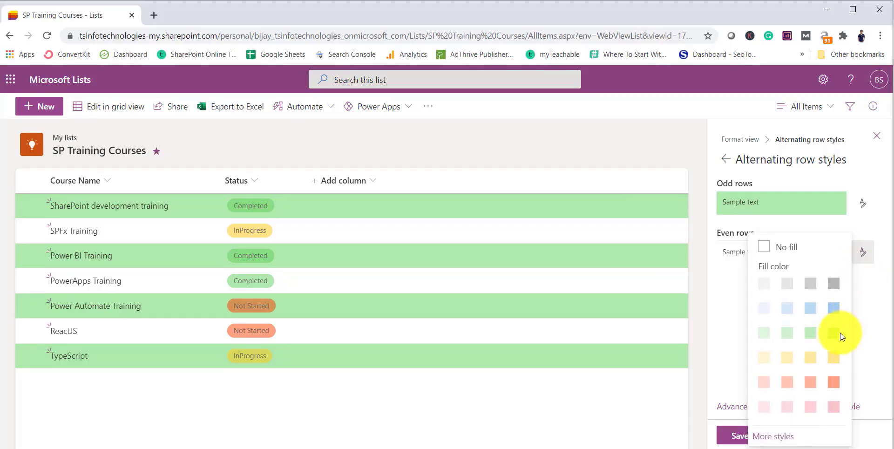
{"action": "left_click", "coordinate": [811, 313]}
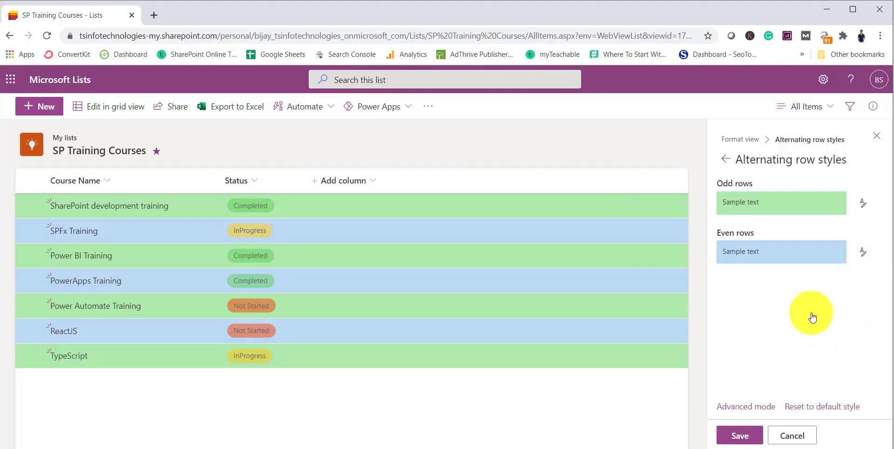
{"action": "left_click", "coordinate": [746, 435]}
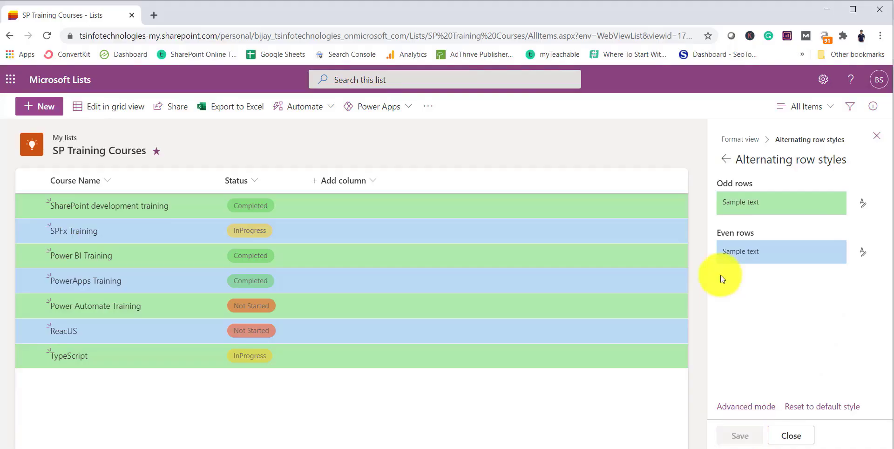
Step: Switch the view from alternating row styles to conditional formatting and open its default rule for editing
{"action": "left_click", "coordinate": [740, 140]}
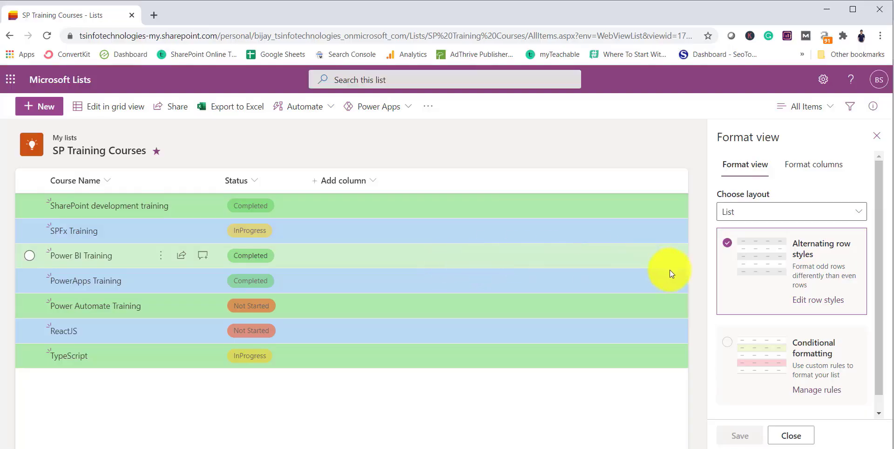
{"action": "left_click", "coordinate": [727, 349]}
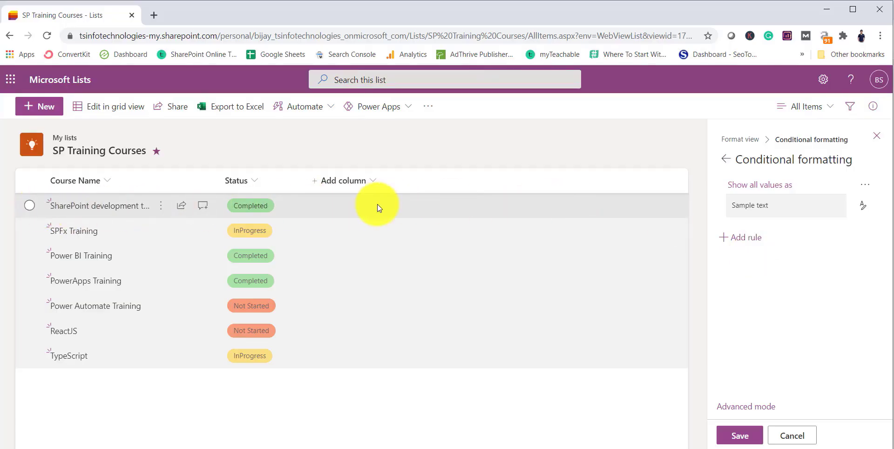
{"action": "left_click", "coordinate": [760, 186]}
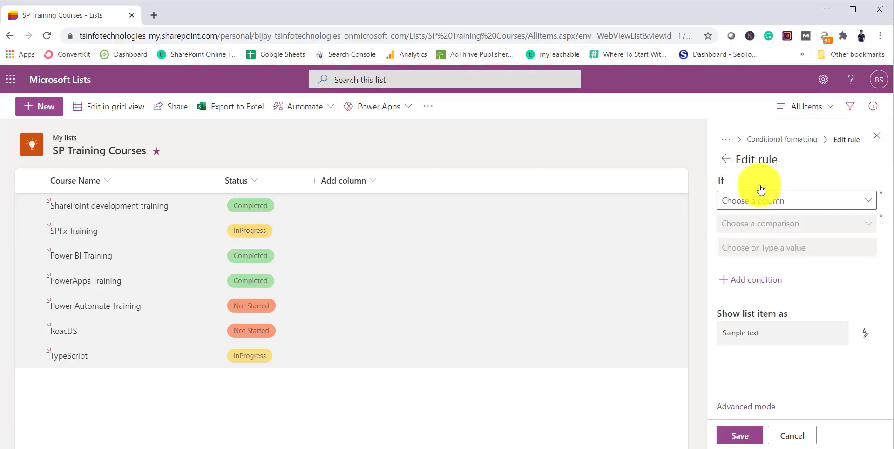
Step: Set the rule's condition to Status is equal to Completed
{"action": "left_click", "coordinate": [742, 203]}
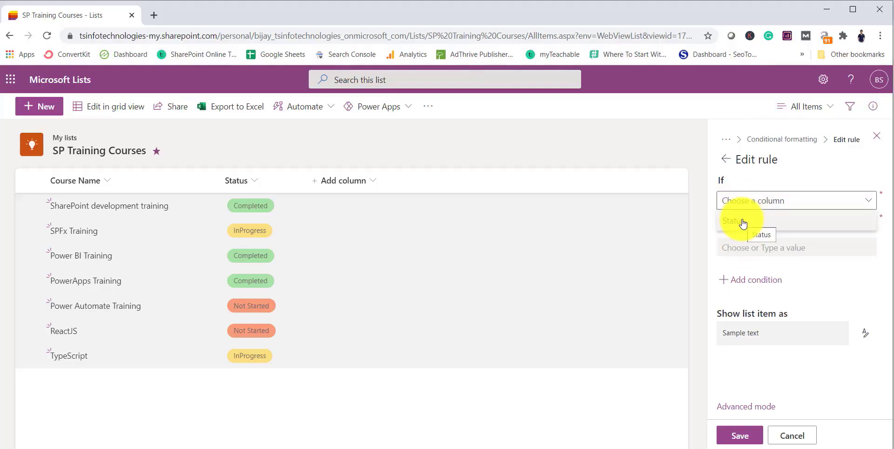
{"action": "left_click", "coordinate": [742, 224]}
{"action": "left_click", "coordinate": [765, 228]}
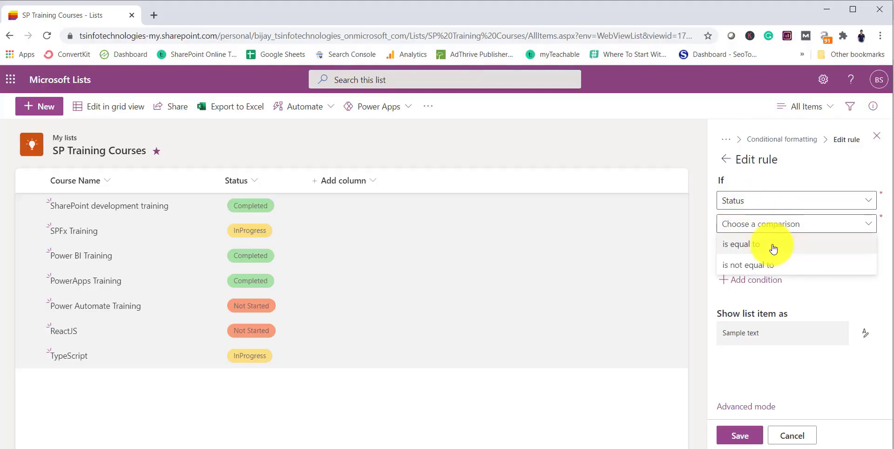
{"action": "left_click", "coordinate": [772, 244]}
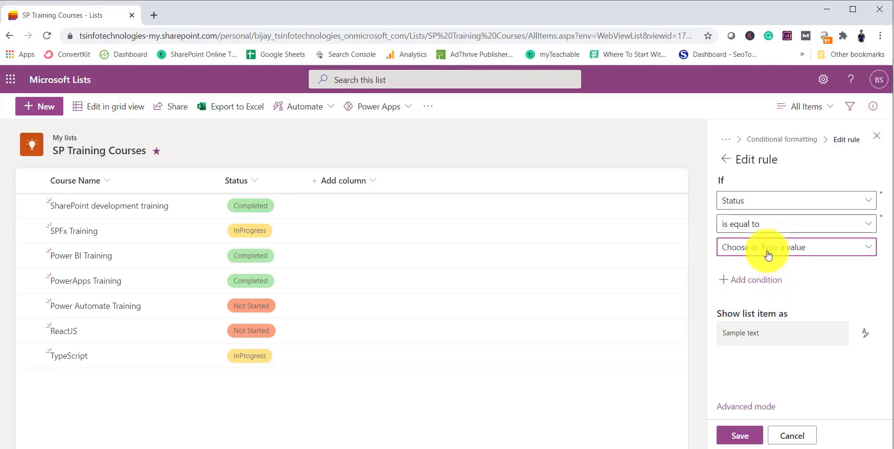
{"action": "left_click", "coordinate": [763, 246]}
{"action": "left_click", "coordinate": [764, 269]}
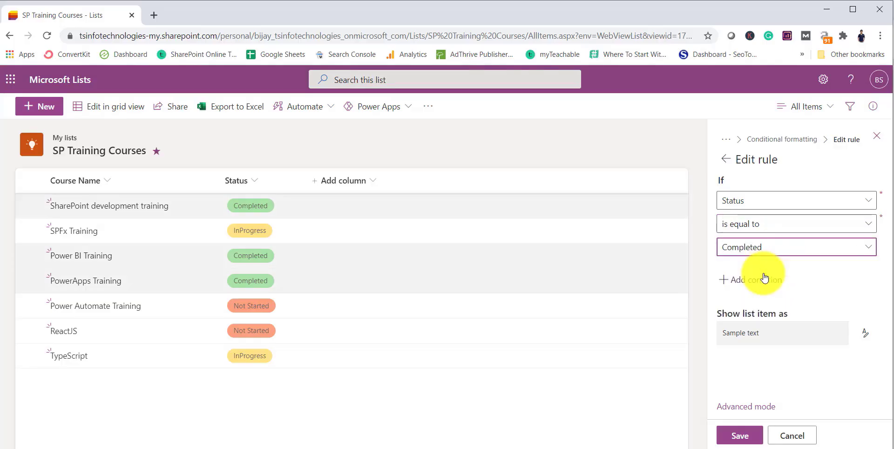
Step: Give items matching the Completed rule a green fill and font size 15, and return to the view formatting options
{"action": "left_click", "coordinate": [866, 337]}
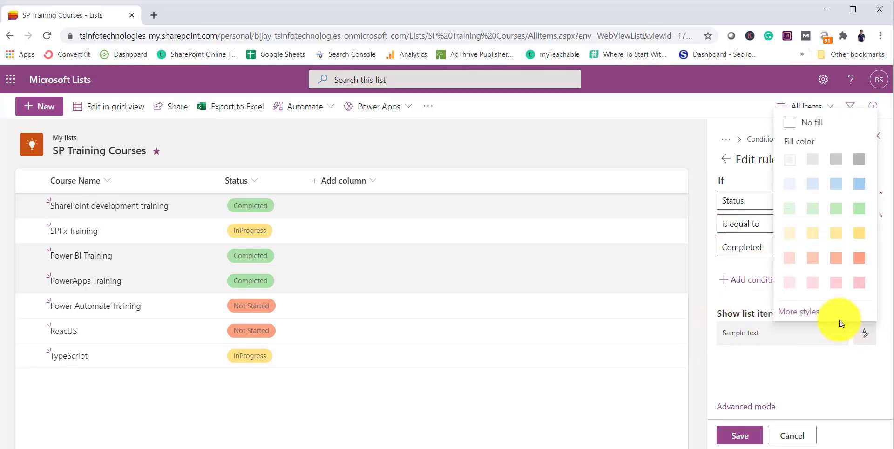
{"action": "left_click", "coordinate": [859, 209]}
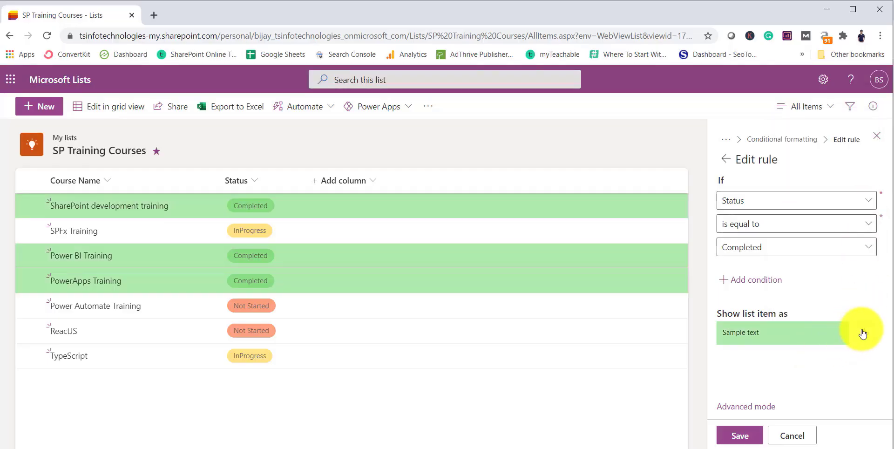
{"action": "left_click", "coordinate": [864, 333]}
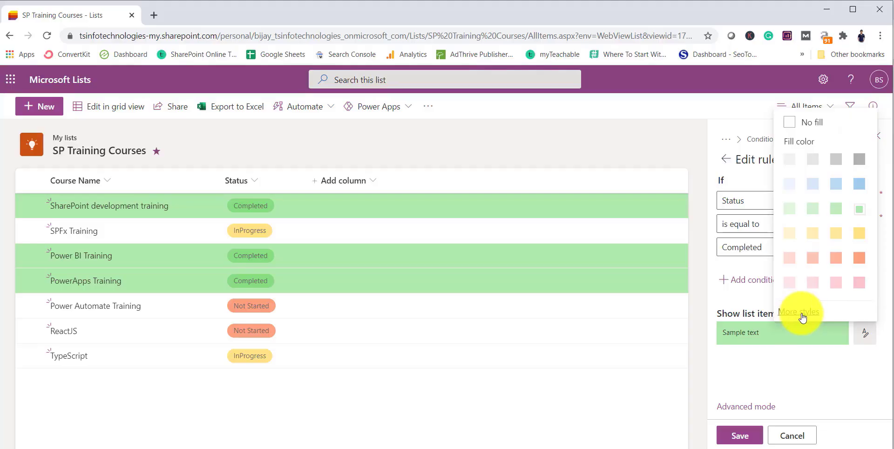
{"action": "left_click", "coordinate": [801, 312]}
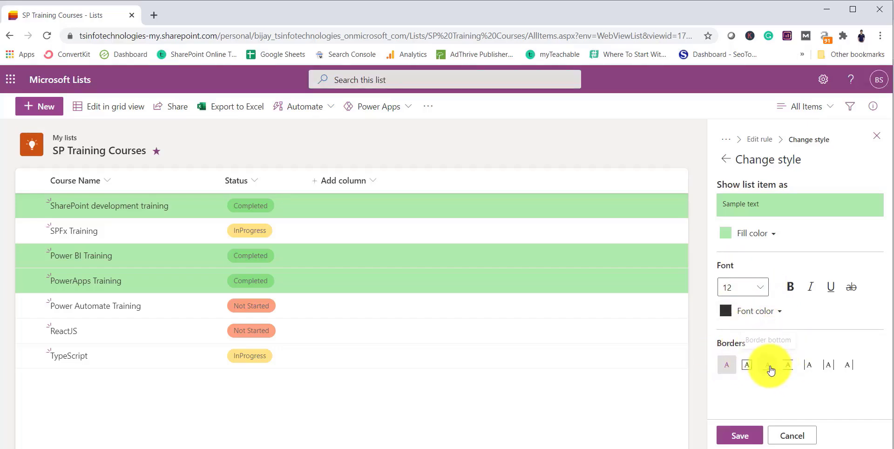
{"action": "left_click", "coordinate": [754, 292]}
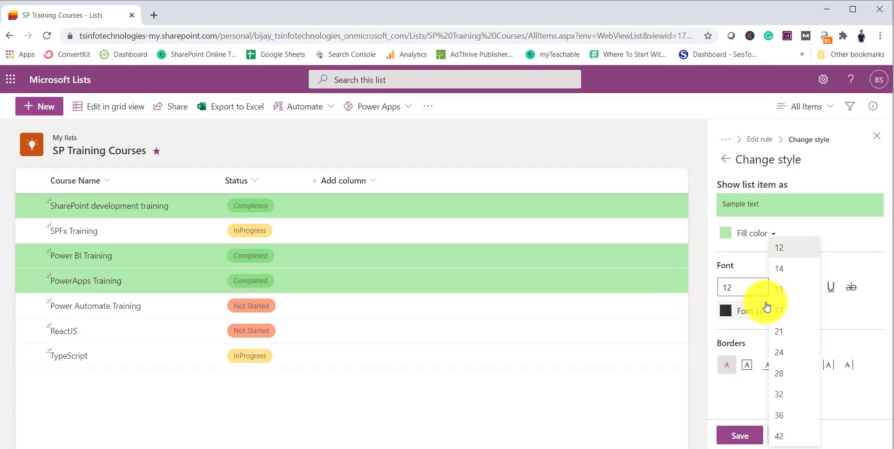
{"action": "left_click", "coordinate": [778, 289]}
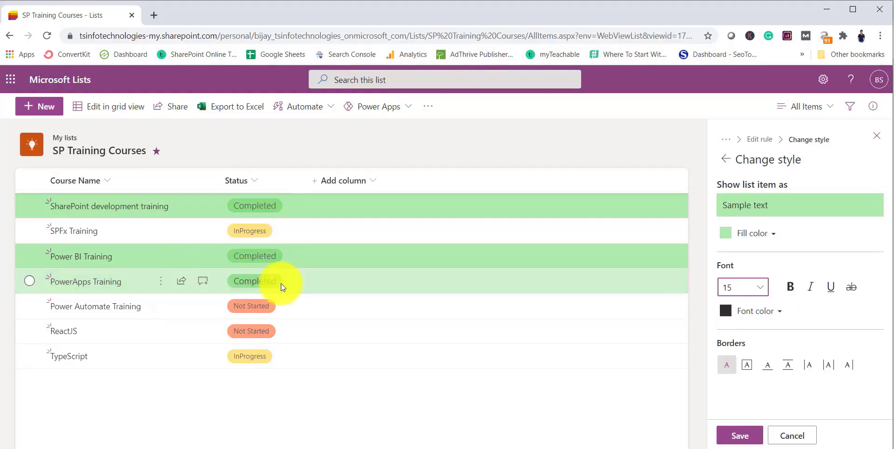
{"action": "left_click", "coordinate": [724, 159]}
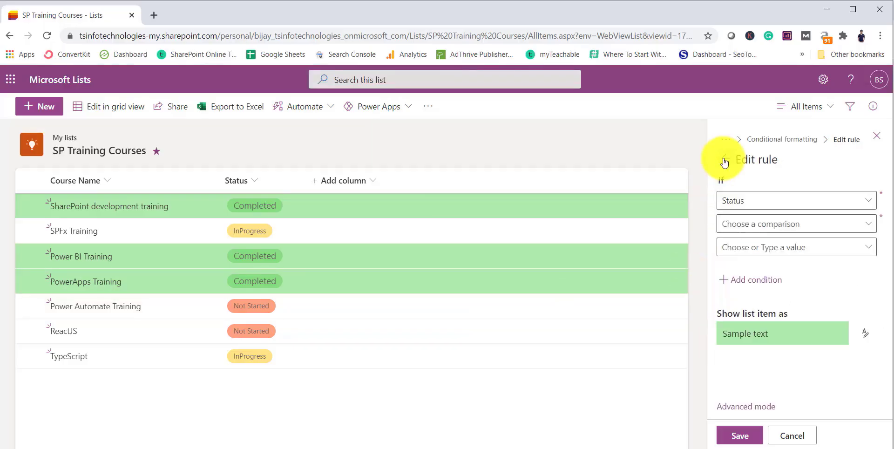
{"action": "left_click", "coordinate": [723, 163]}
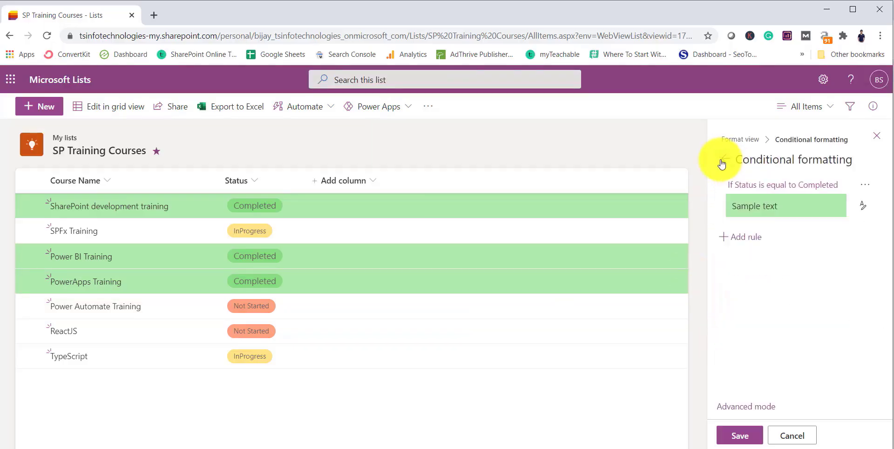
{"action": "left_click", "coordinate": [724, 163]}
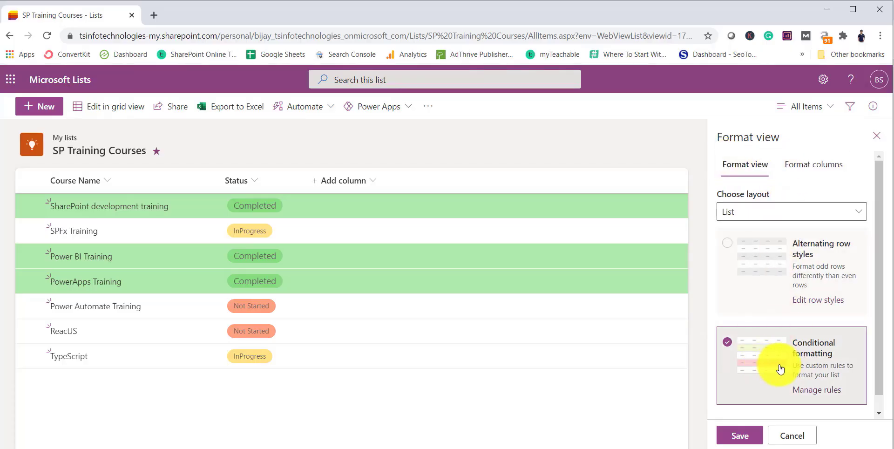
Step: Add a second conditional formatting rule that fills items yellow when Status is equal to Not Started
{"action": "left_click", "coordinate": [817, 366]}
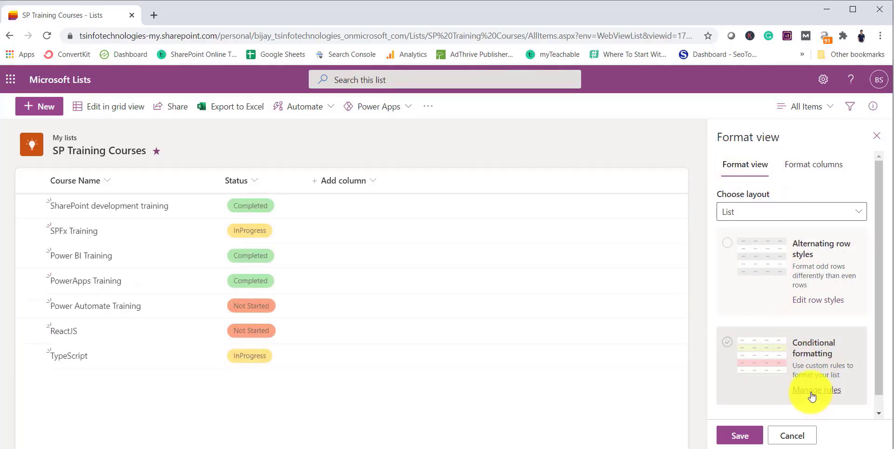
{"action": "left_click", "coordinate": [810, 391]}
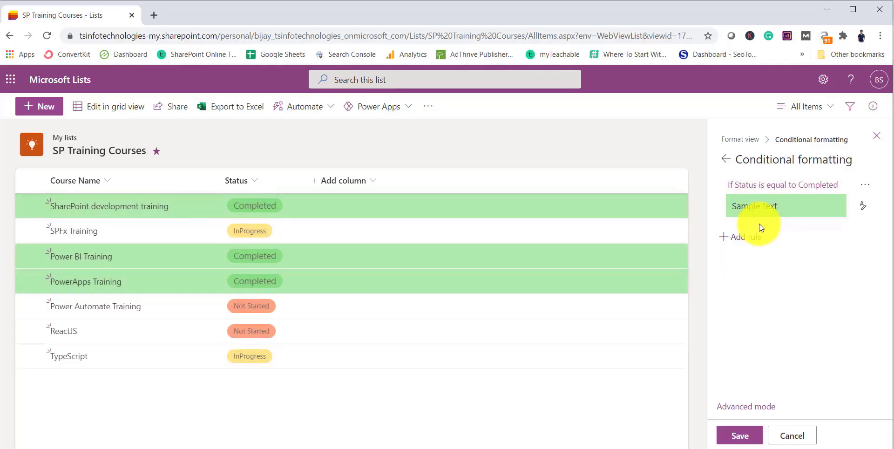
{"action": "left_click", "coordinate": [757, 240]}
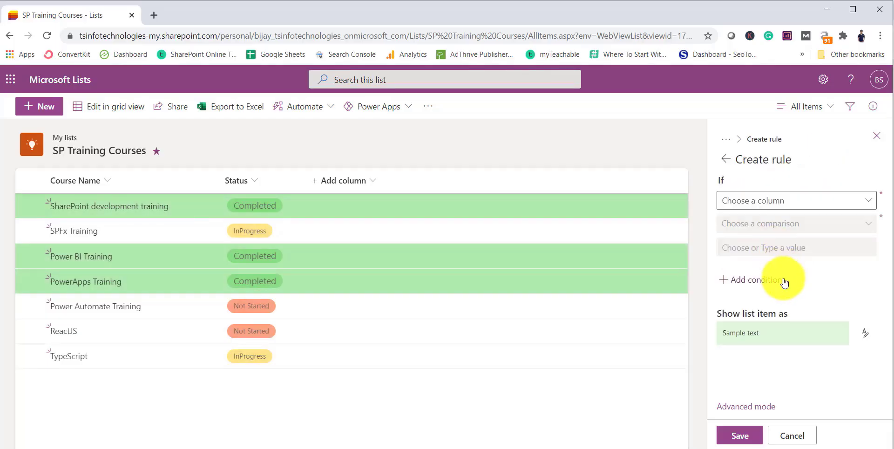
{"action": "left_click", "coordinate": [754, 200]}
{"action": "left_click", "coordinate": [756, 232]}
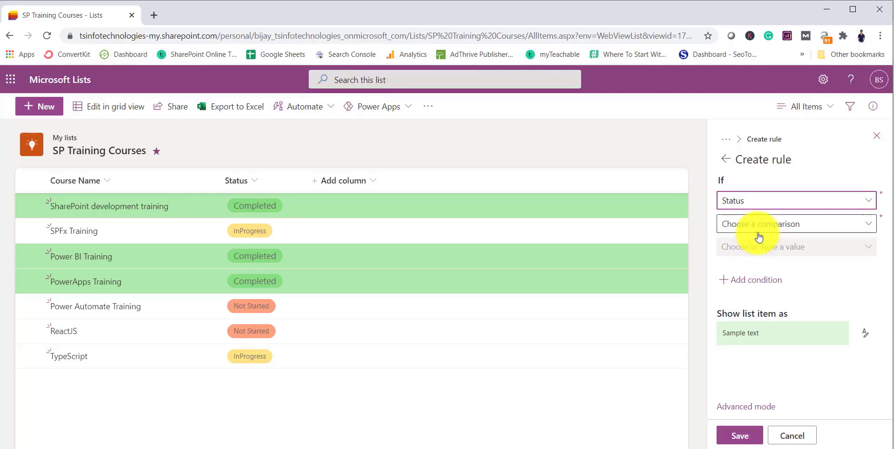
{"action": "left_click", "coordinate": [759, 226]}
{"action": "left_click", "coordinate": [758, 247]}
{"action": "left_click", "coordinate": [757, 248]}
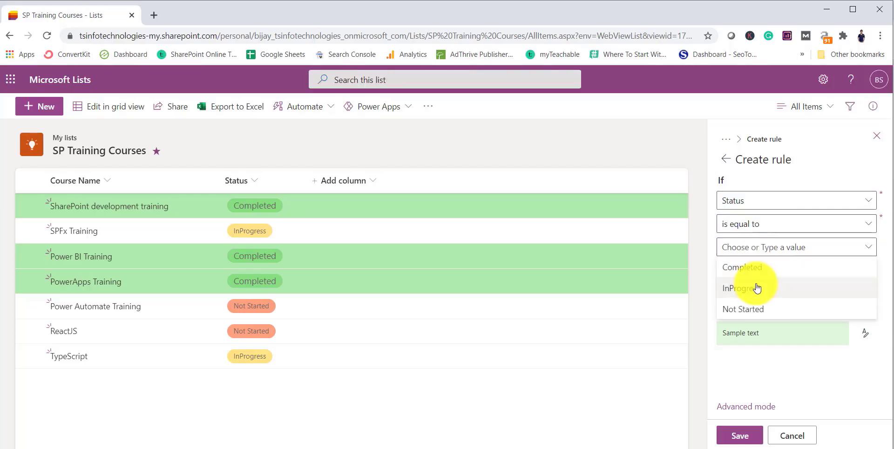
{"action": "left_click", "coordinate": [755, 308]}
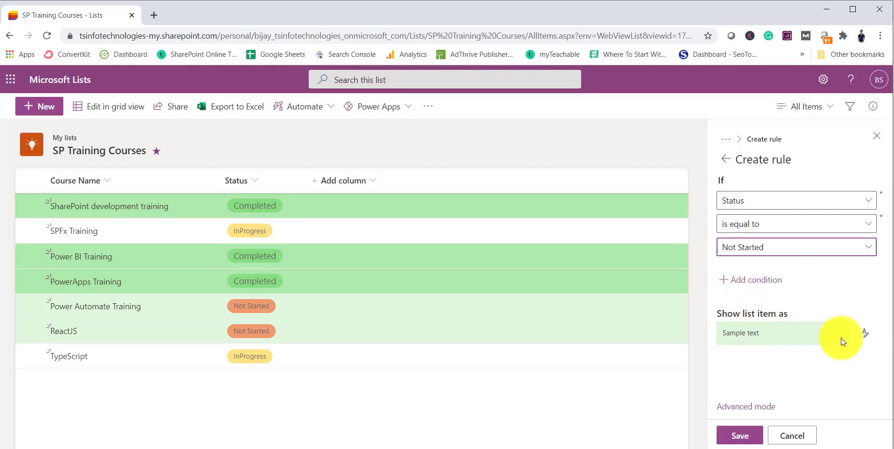
{"action": "left_click", "coordinate": [863, 332]}
{"action": "left_click", "coordinate": [837, 237]}
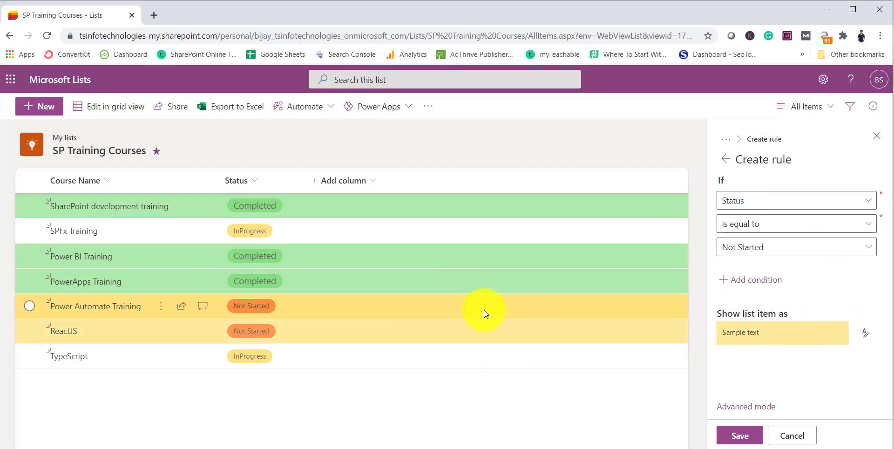
Step: Add an Or condition for Status equal to InProgress to the yellow rule, save it, and leave the rule settings
{"action": "left_click", "coordinate": [738, 285]}
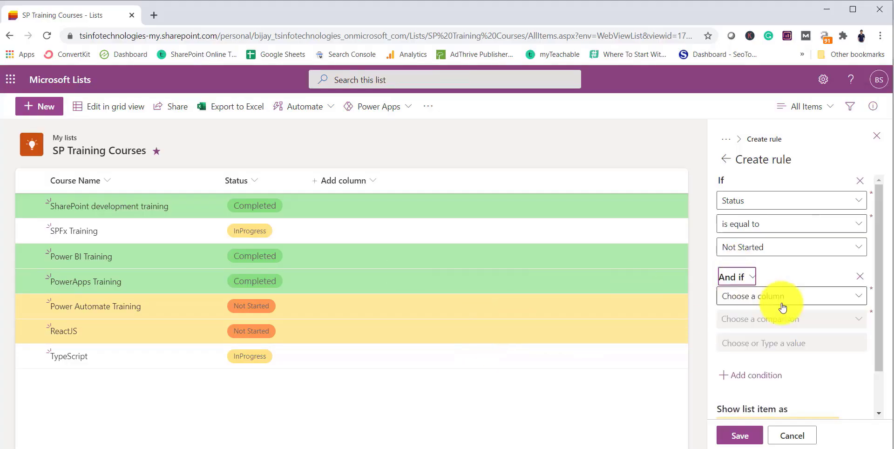
{"action": "left_click", "coordinate": [744, 279]}
{"action": "left_click", "coordinate": [738, 307]}
{"action": "left_click", "coordinate": [754, 298]}
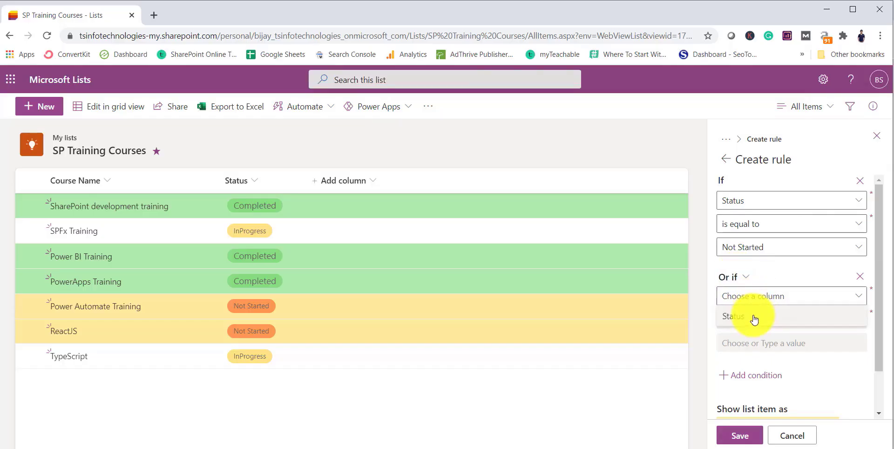
{"action": "left_click", "coordinate": [754, 318]}
{"action": "left_click", "coordinate": [757, 319]}
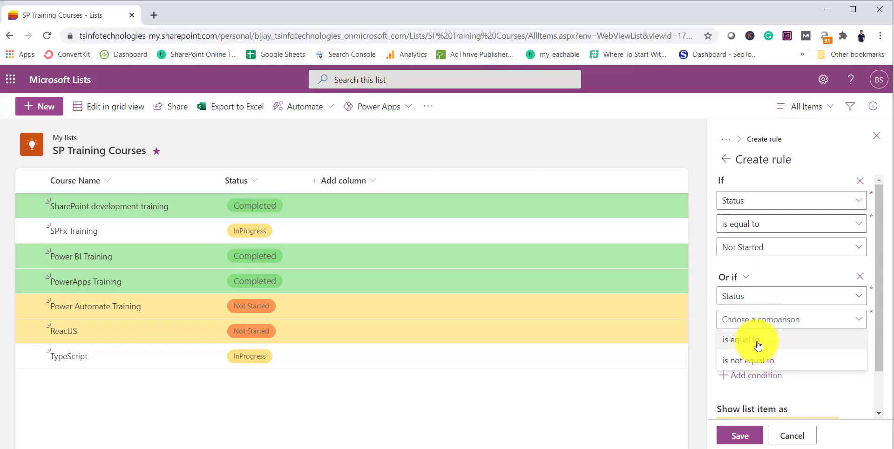
{"action": "left_click", "coordinate": [757, 343]}
{"action": "left_click", "coordinate": [754, 341]}
{"action": "left_click", "coordinate": [749, 382]}
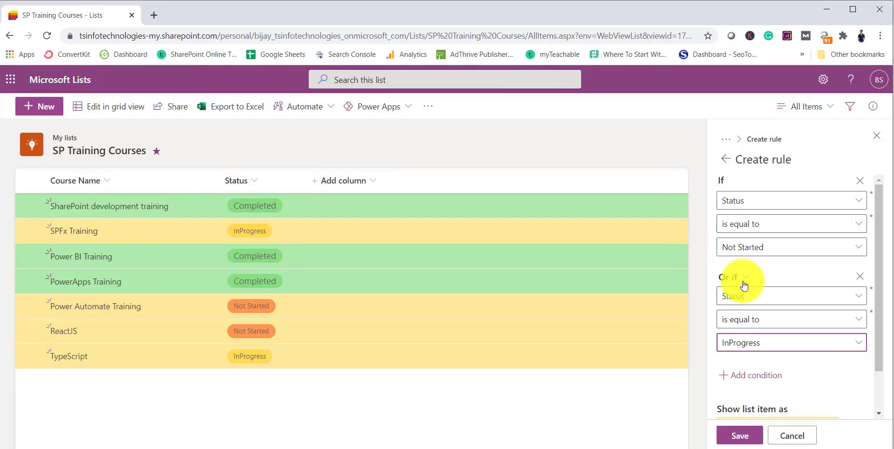
{"action": "left_click", "coordinate": [726, 435]}
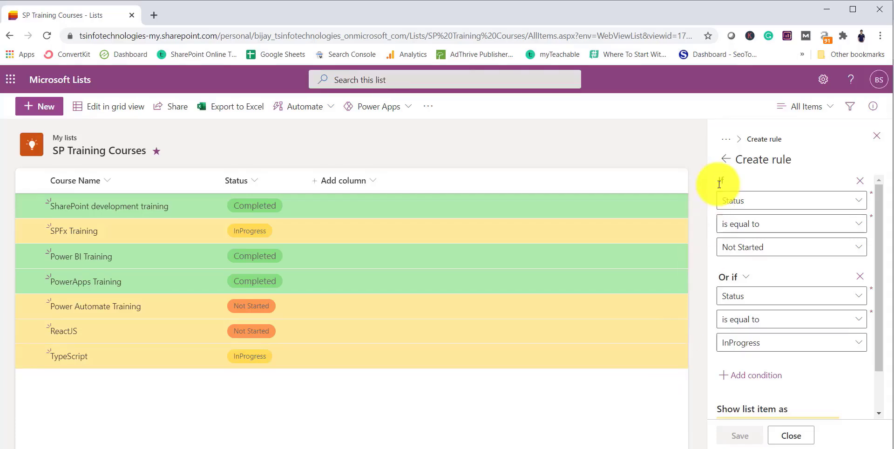
{"action": "left_click", "coordinate": [725, 159]}
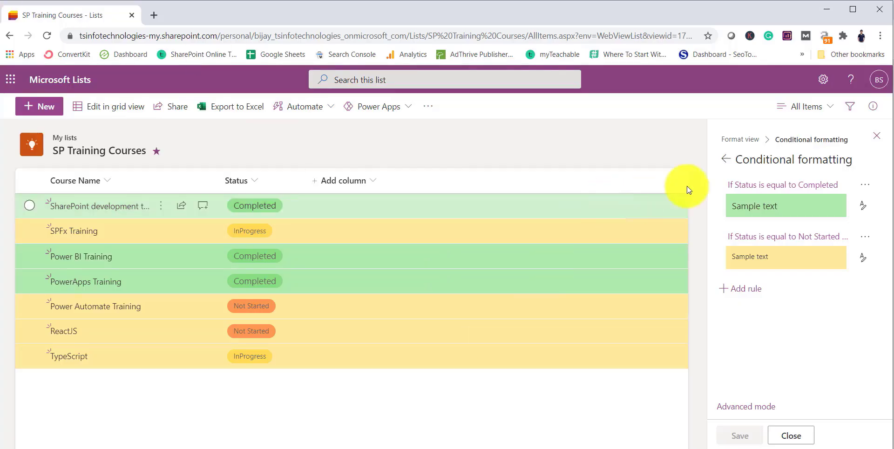
{"action": "left_click", "coordinate": [727, 159]}
Step: Compare the column formatting options offered for the Status column and the Course Name column
{"action": "left_click", "coordinate": [812, 169]}
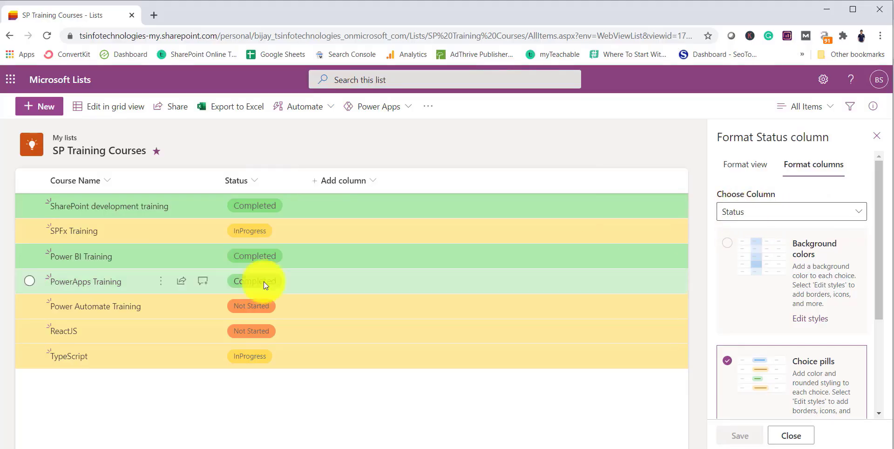
{"action": "left_click", "coordinate": [796, 214]}
{"action": "left_click", "coordinate": [791, 231]}
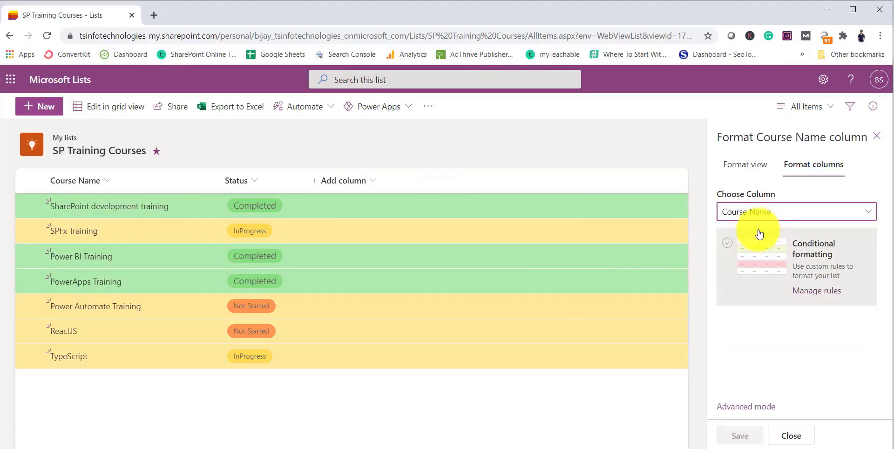
{"action": "left_click", "coordinate": [783, 216]}
{"action": "left_click", "coordinate": [768, 255]}
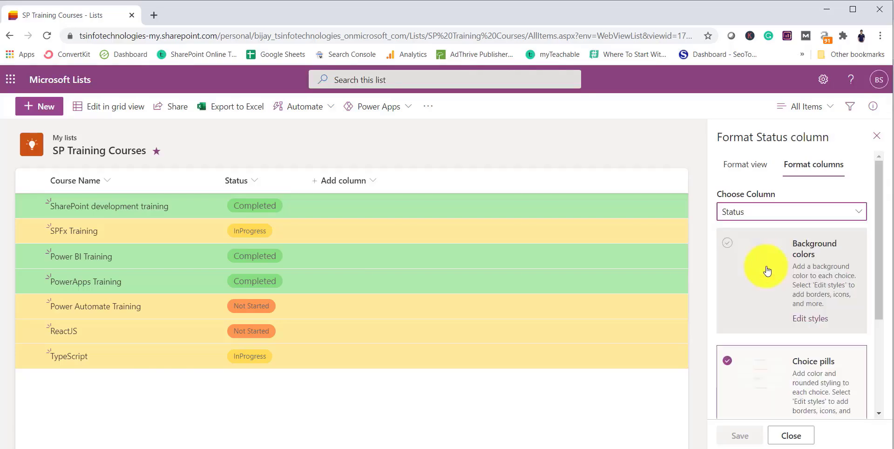
{"action": "scroll", "coordinate": [771, 329], "scroll_direction": "down", "scroll_amount": 5}
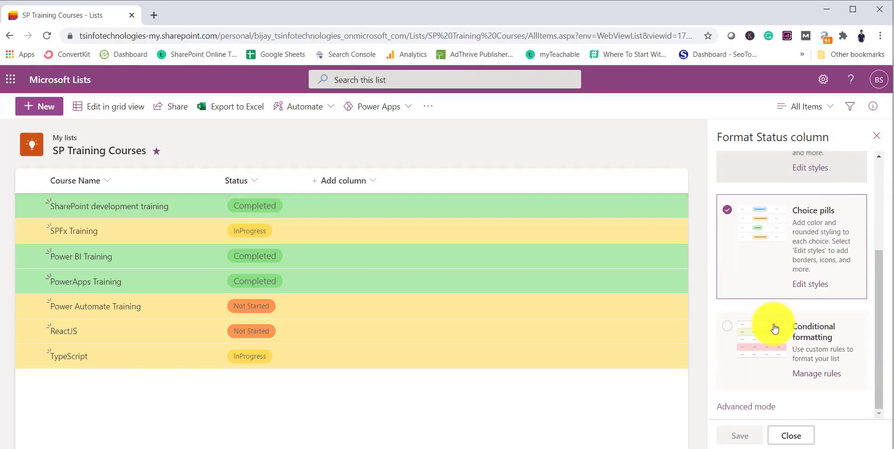
{"action": "scroll", "coordinate": [770, 329], "scroll_direction": "up", "scroll_amount": 4}
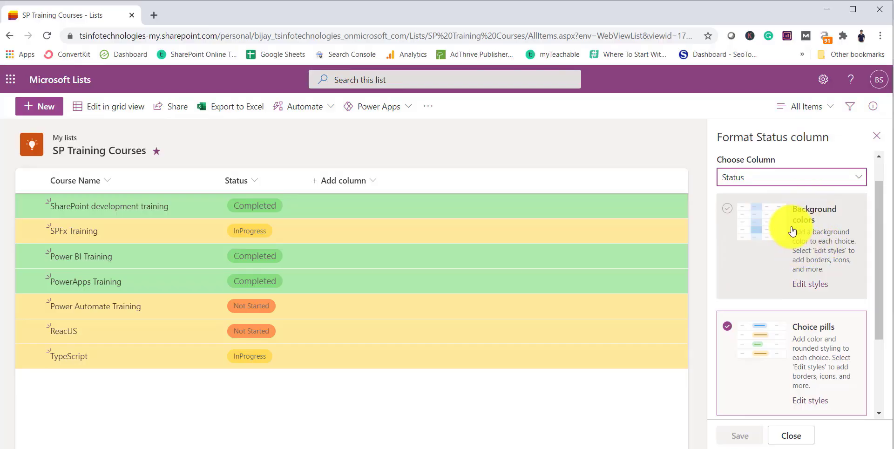
{"action": "scroll", "coordinate": [764, 223], "scroll_direction": "up", "scroll_amount": 2}
{"action": "left_click", "coordinate": [774, 175]}
{"action": "left_click", "coordinate": [768, 198]}
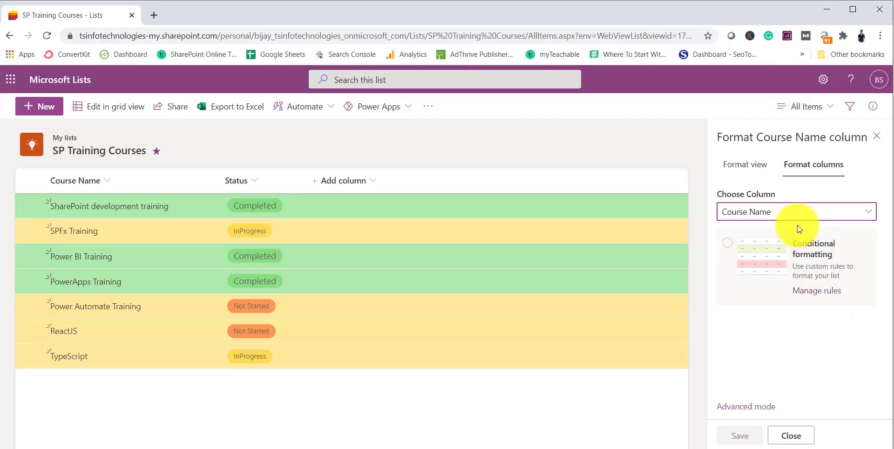
Step: Choose the Status column for formatting again and review the styles available for it
{"action": "left_click", "coordinate": [775, 212]}
{"action": "left_click", "coordinate": [762, 250]}
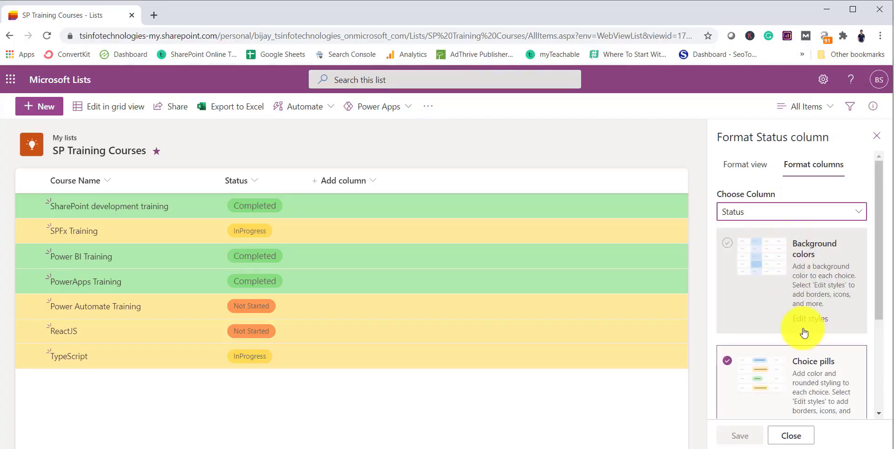
{"action": "scroll", "coordinate": [798, 326], "scroll_direction": "down", "scroll_amount": 2}
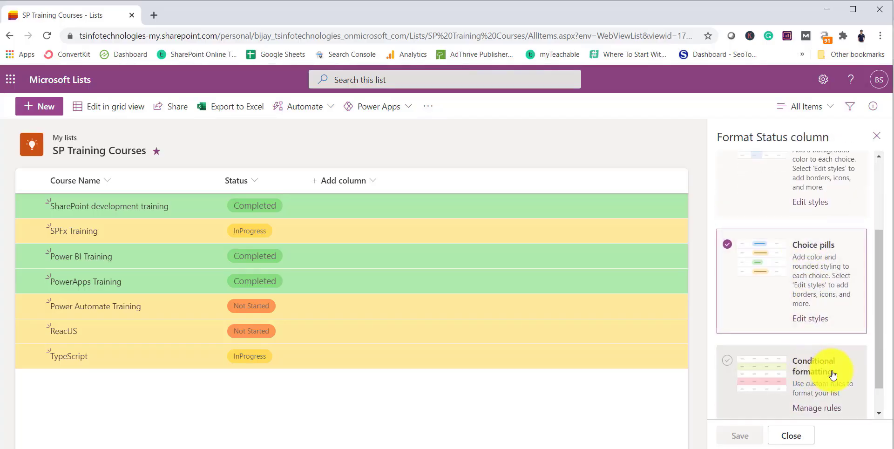
{"action": "scroll", "coordinate": [832, 375], "scroll_direction": "up", "scroll_amount": 3}
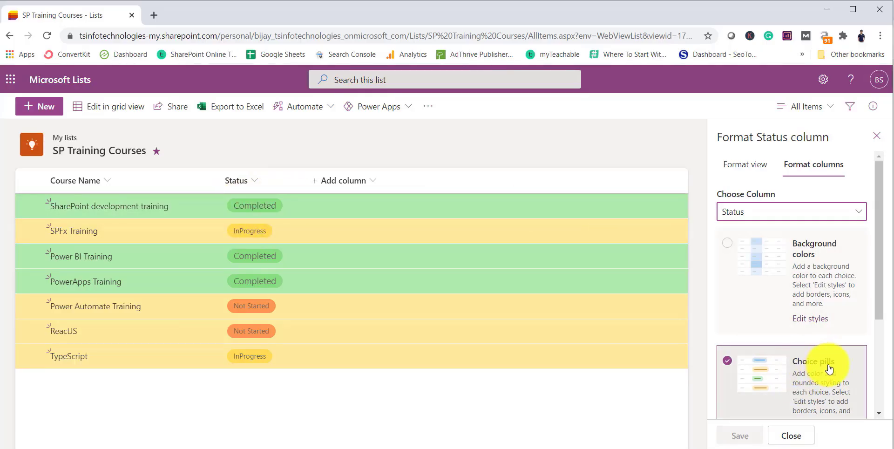
Step: Apply background colors to the Status choices, gray for Completed, light red for InProgress and dark orange for Not Started, and save them
{"action": "left_click", "coordinate": [727, 244]}
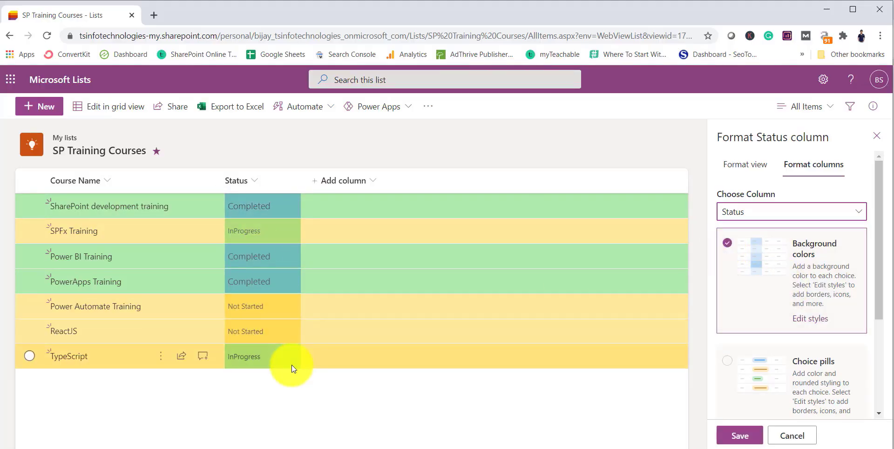
{"action": "left_click", "coordinate": [802, 321]}
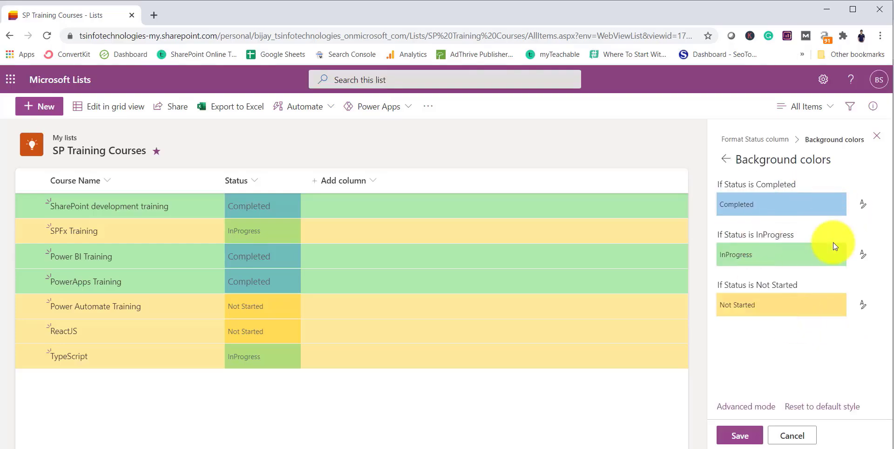
{"action": "left_click", "coordinate": [865, 207]}
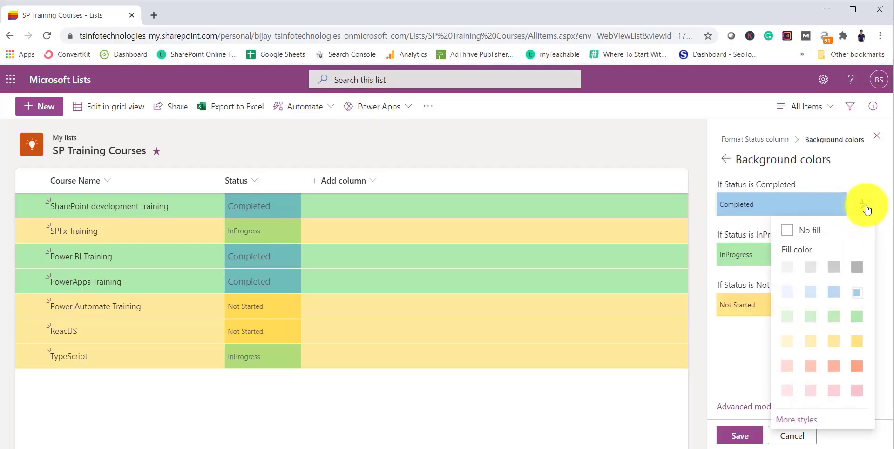
{"action": "left_click", "coordinate": [856, 269]}
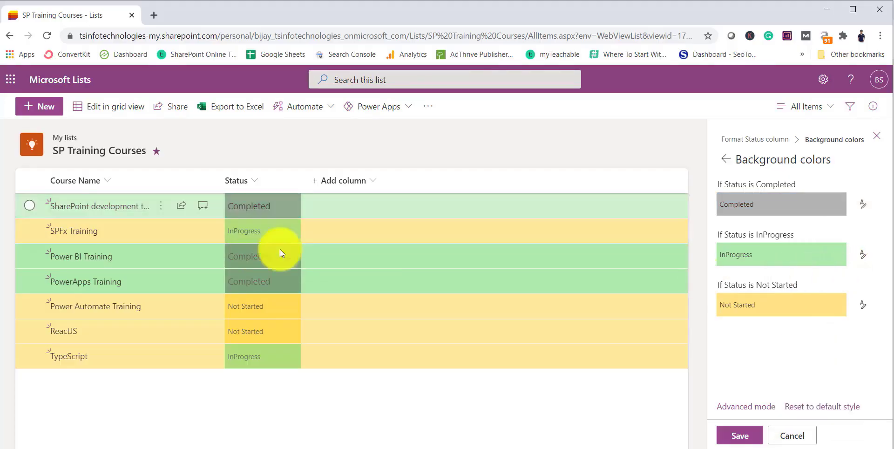
{"action": "left_click", "coordinate": [862, 254]}
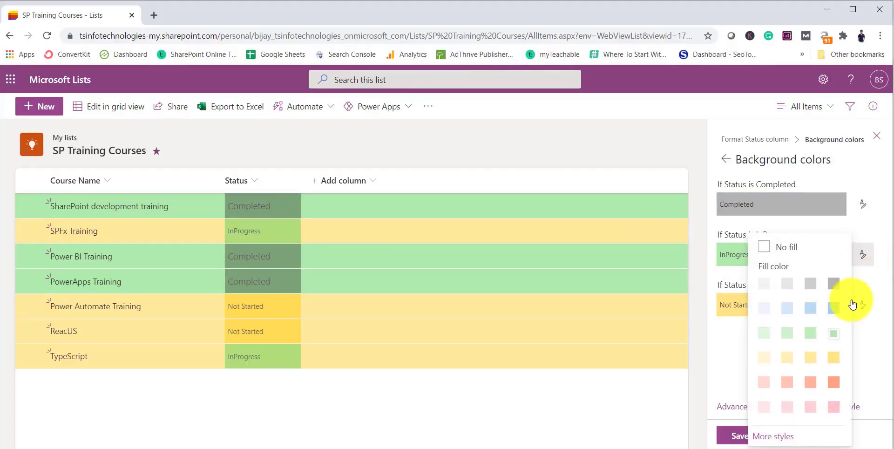
{"action": "left_click", "coordinate": [790, 385]}
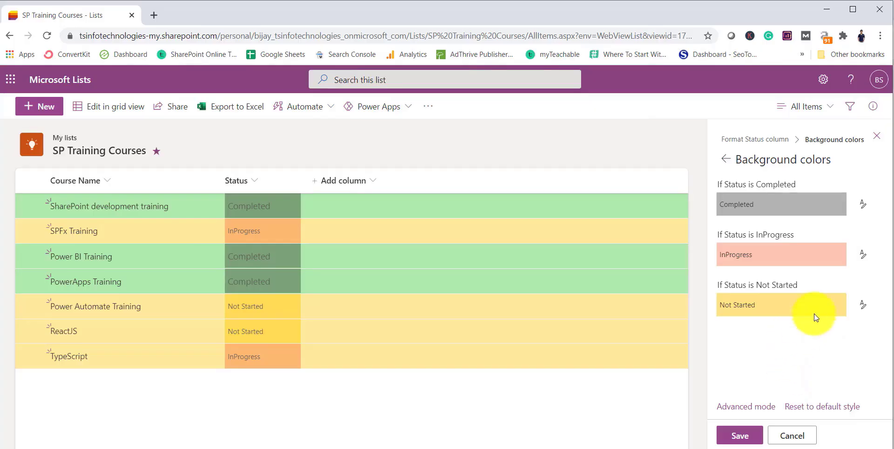
{"action": "left_click", "coordinate": [862, 304]}
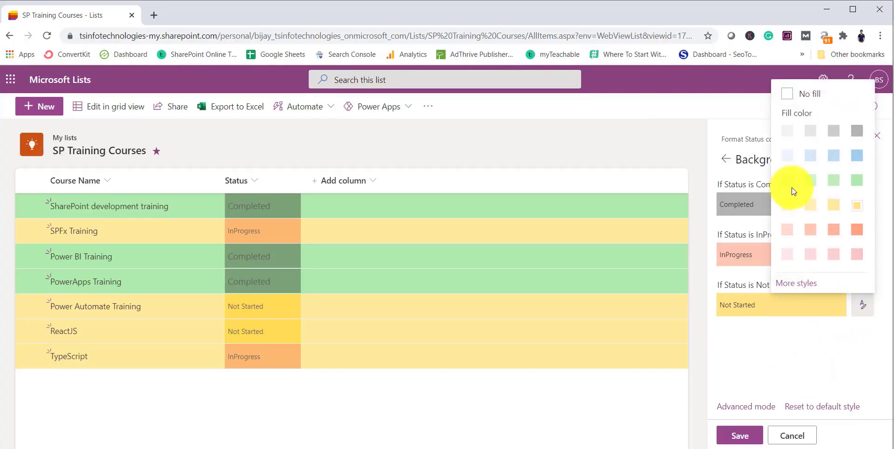
{"action": "left_click", "coordinate": [856, 230]}
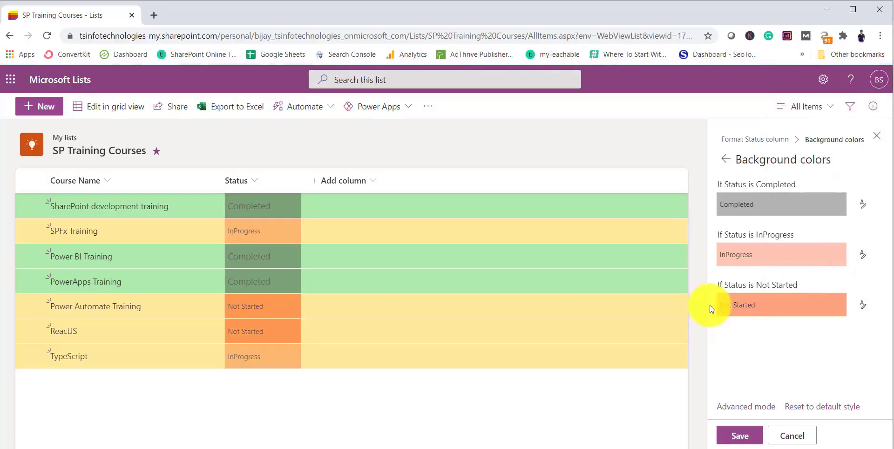
{"action": "left_click", "coordinate": [738, 436]}
{"action": "left_click", "coordinate": [725, 159]}
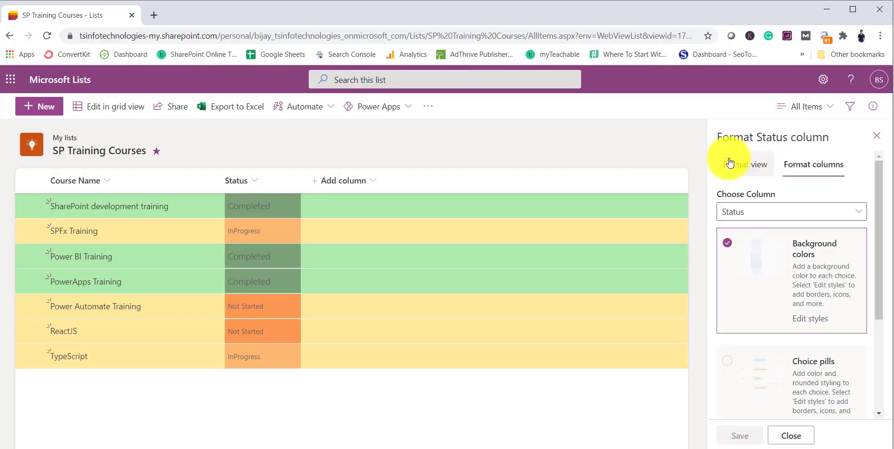
Step: Apply the Choice pills style to the Status column and open its style settings for editing
{"action": "scroll", "coordinate": [836, 279], "scroll_direction": "down", "scroll_amount": 3}
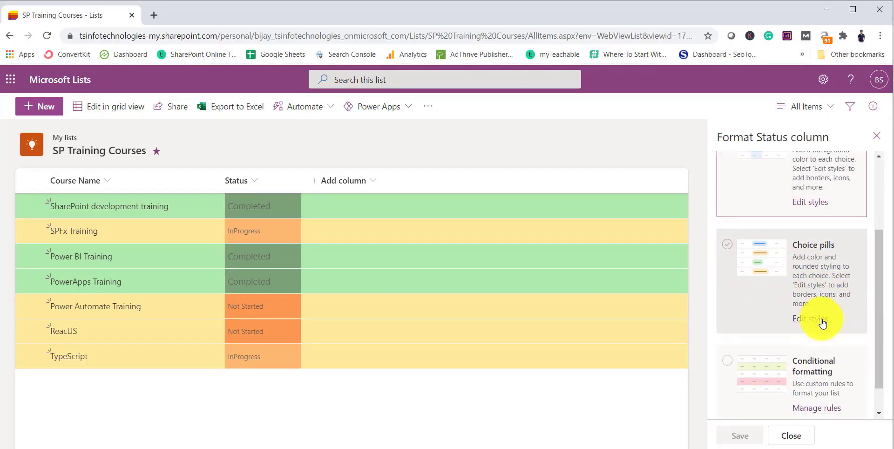
{"action": "scroll", "coordinate": [819, 354], "scroll_direction": "down", "scroll_amount": 1}
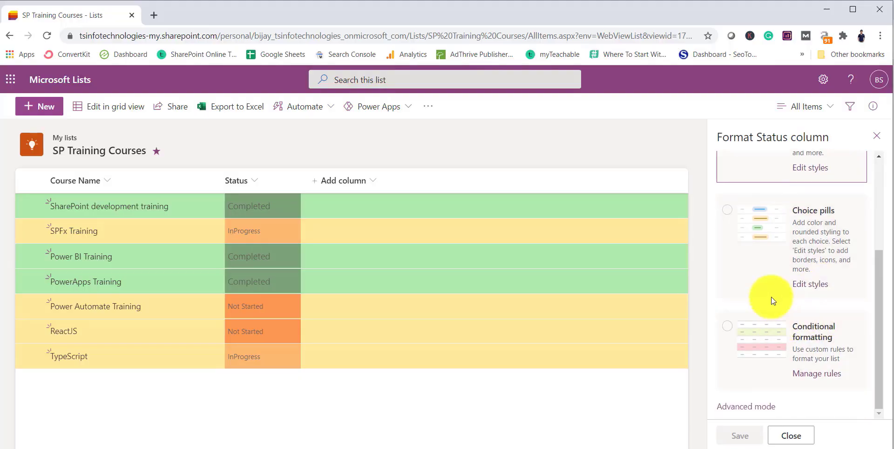
{"action": "left_click", "coordinate": [727, 210]}
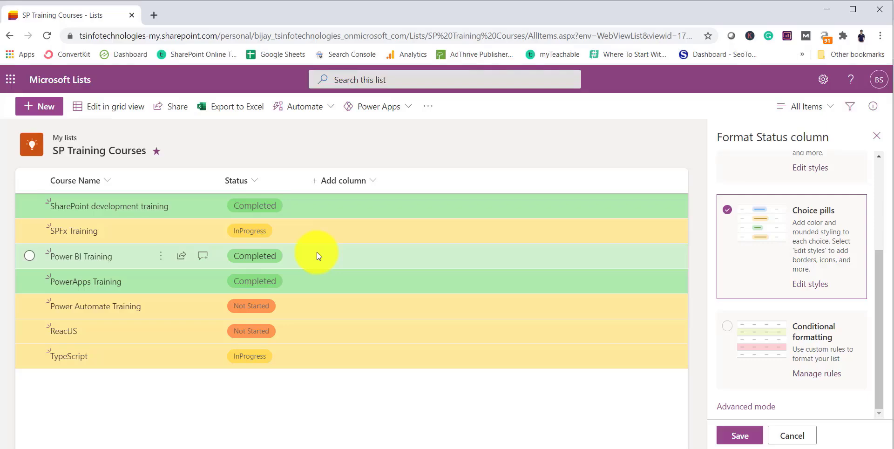
{"action": "left_click", "coordinate": [810, 284]}
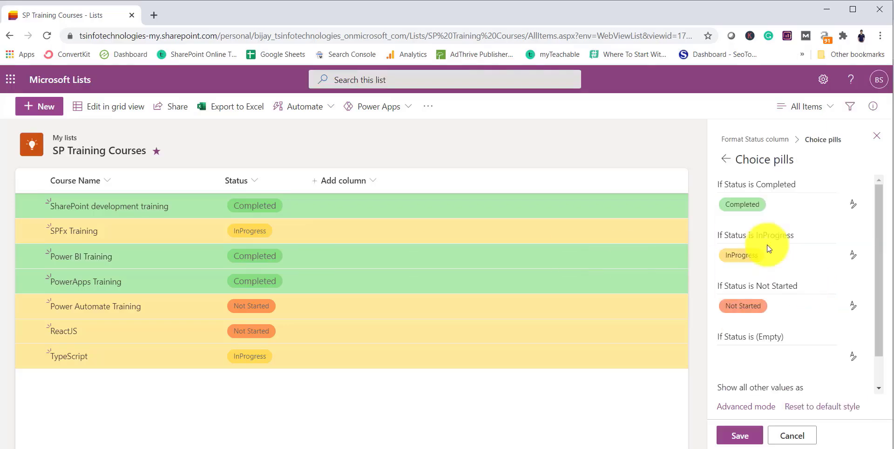
Step: Add a check mark icon to the Completed pill, aligned after the text, save it, and return to the pill styles
{"action": "left_click", "coordinate": [852, 211]}
{"action": "left_click", "coordinate": [784, 414]}
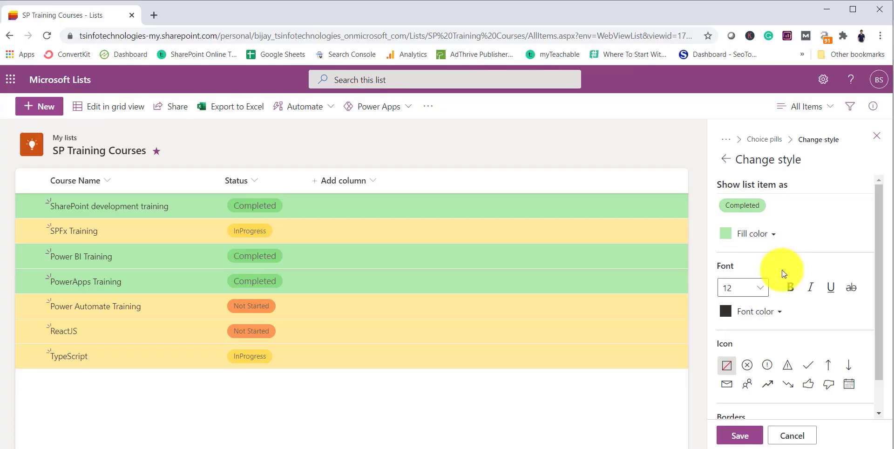
{"action": "scroll", "coordinate": [781, 270], "scroll_direction": "down", "scroll_amount": 1}
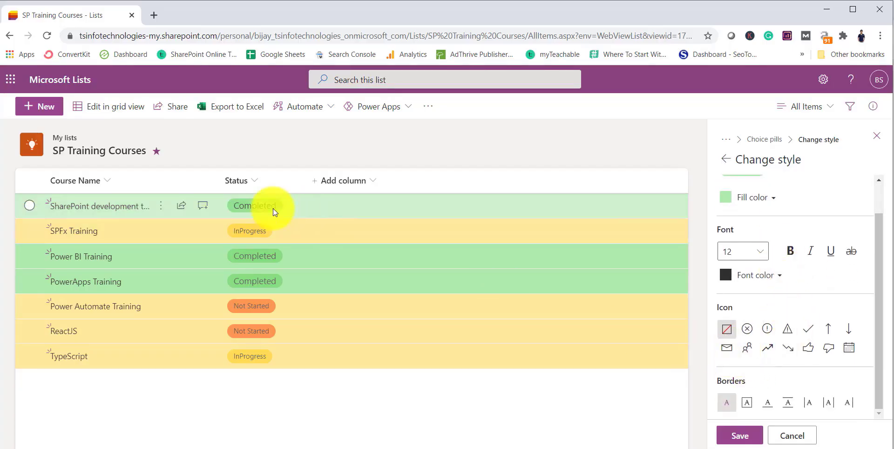
{"action": "left_click", "coordinate": [812, 331]}
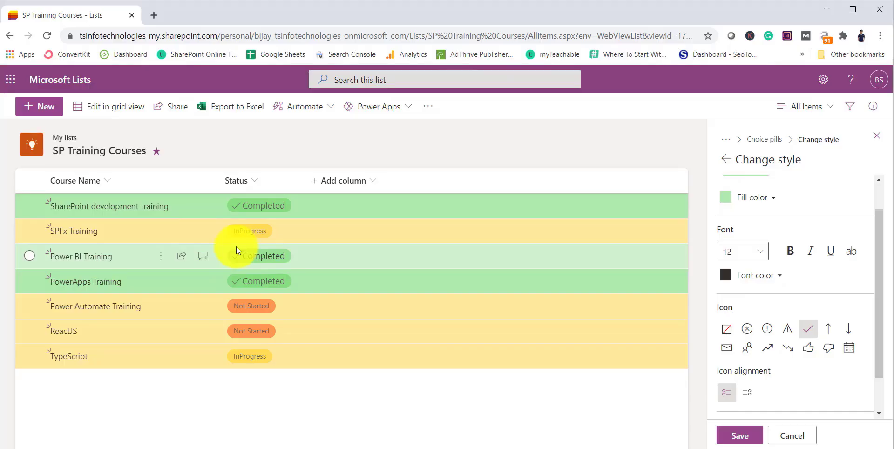
{"action": "left_click", "coordinate": [750, 393]}
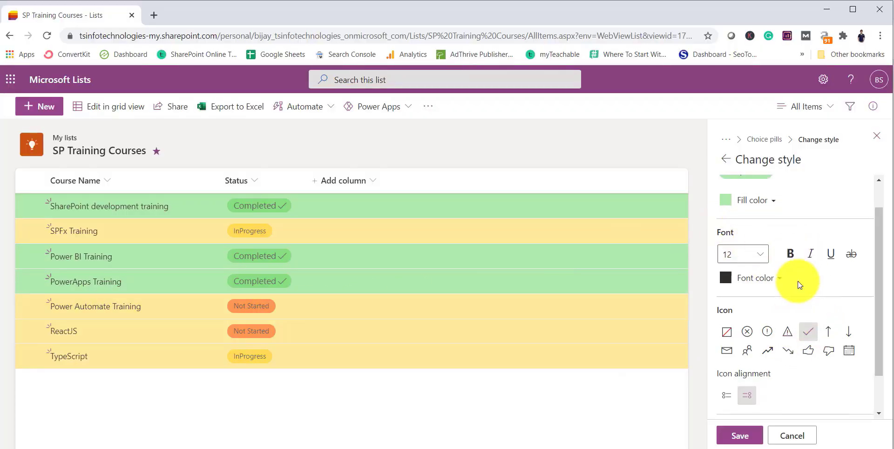
{"action": "scroll", "coordinate": [797, 281], "scroll_direction": "up", "scroll_amount": 1}
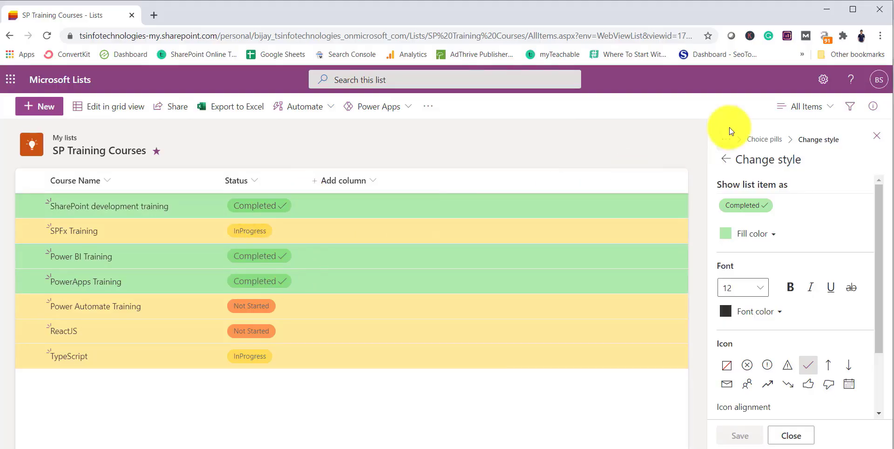
{"action": "left_click", "coordinate": [727, 158]}
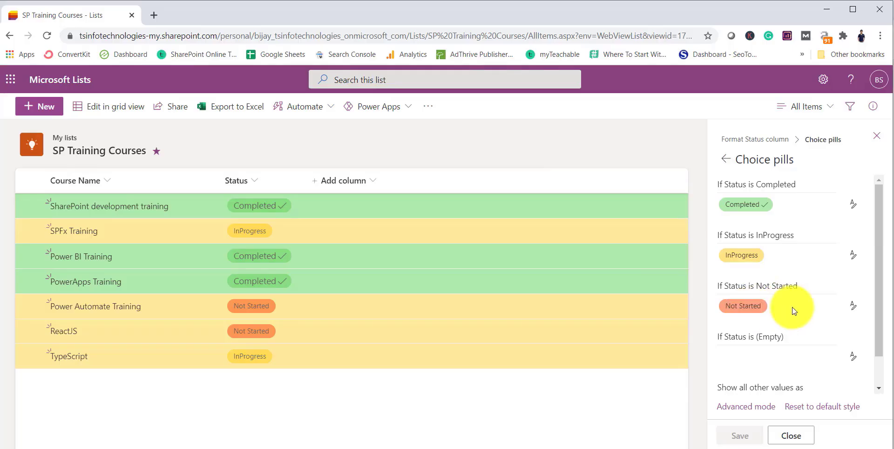
Step: Add a warning triangle icon to the Not Started pill, save it, and return to the Status column formatting options
{"action": "left_click", "coordinate": [853, 306]}
{"action": "left_click", "coordinate": [790, 283]}
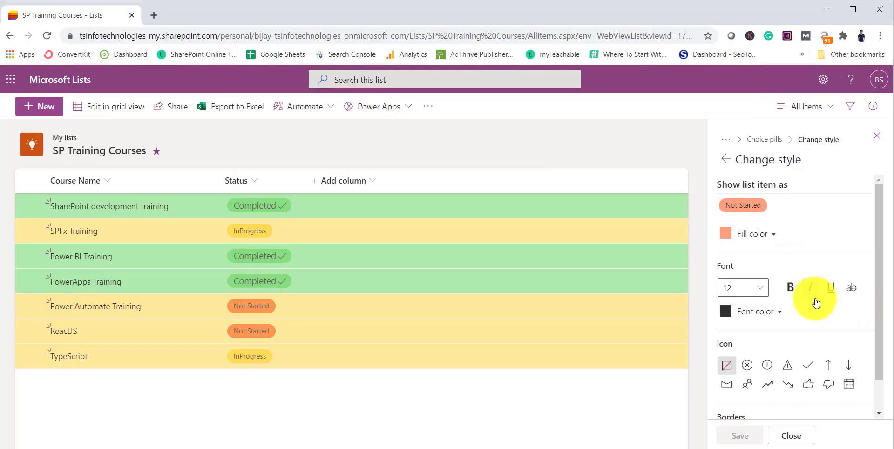
{"action": "left_click", "coordinate": [787, 365]}
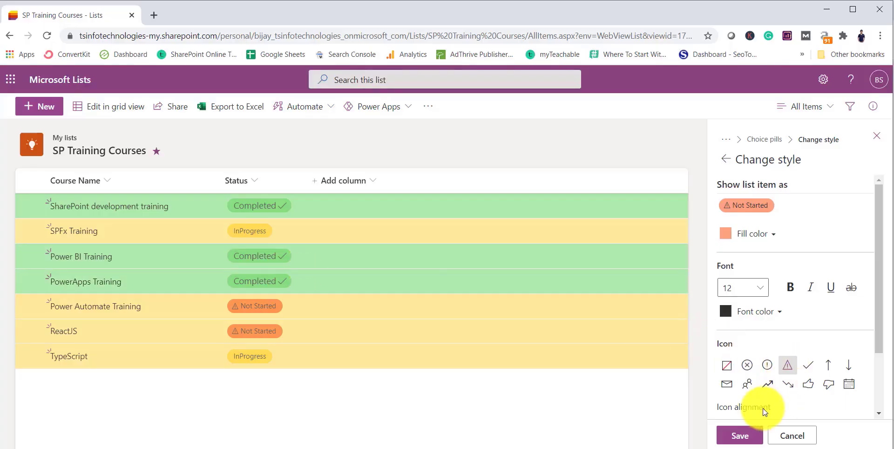
{"action": "scroll", "coordinate": [754, 356], "scroll_direction": "down", "scroll_amount": 2}
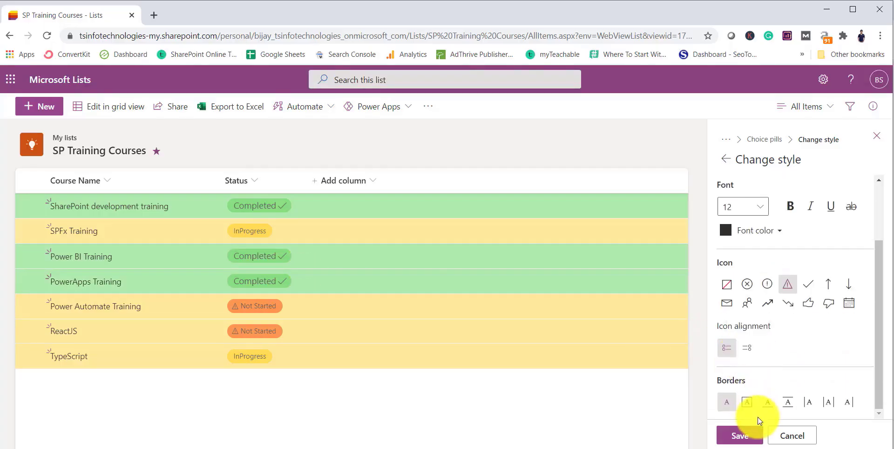
{"action": "left_click", "coordinate": [739, 434]}
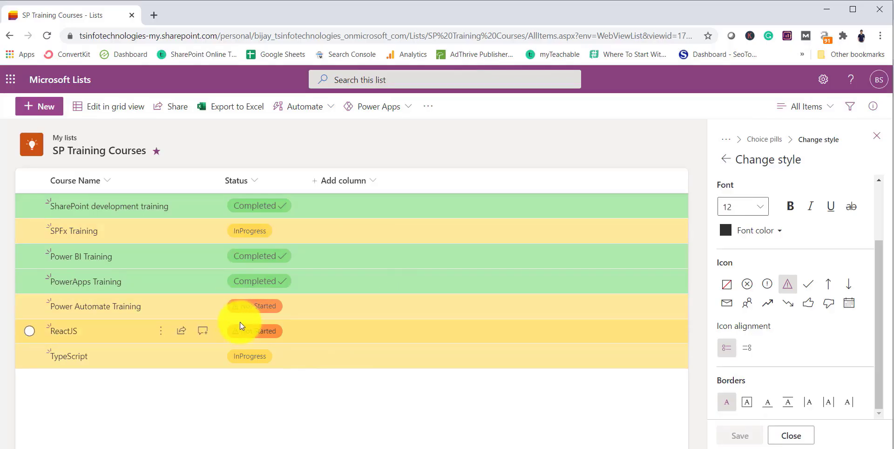
{"action": "left_click", "coordinate": [725, 159]}
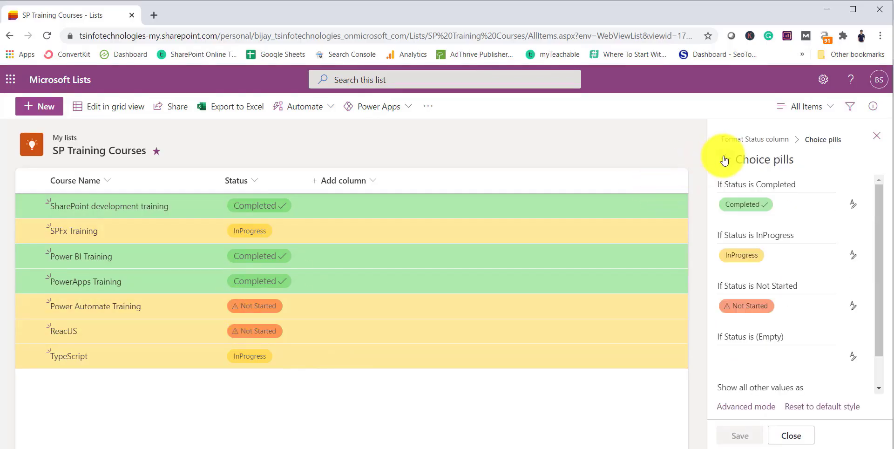
{"action": "scroll", "coordinate": [814, 303], "scroll_direction": "down", "scroll_amount": 1}
{"action": "scroll", "coordinate": [815, 303], "scroll_direction": "up", "scroll_amount": 1}
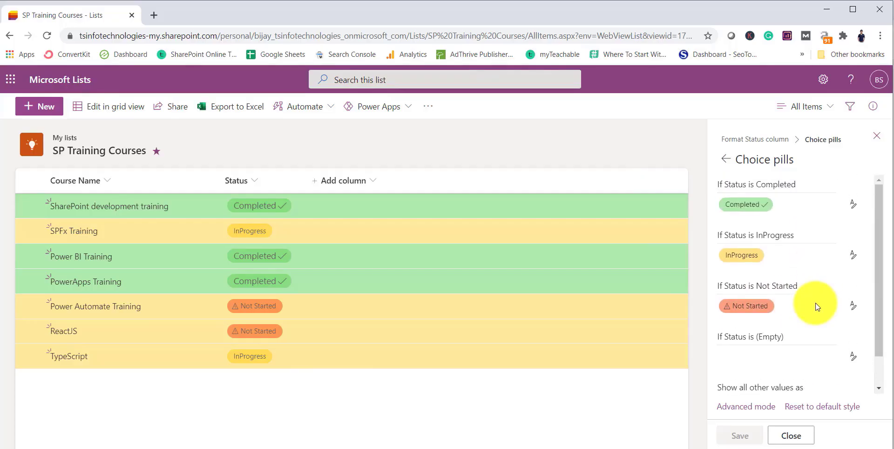
{"action": "scroll", "coordinate": [815, 303], "scroll_direction": "down", "scroll_amount": 1}
{"action": "scroll", "coordinate": [815, 302], "scroll_direction": "up", "scroll_amount": 1}
{"action": "left_click", "coordinate": [725, 159]}
Step: Examine the conditional formatting rule options for the Status column, including the comparisons for Status, and return to the column formatting options
{"action": "scroll", "coordinate": [791, 360], "scroll_direction": "down", "scroll_amount": 3}
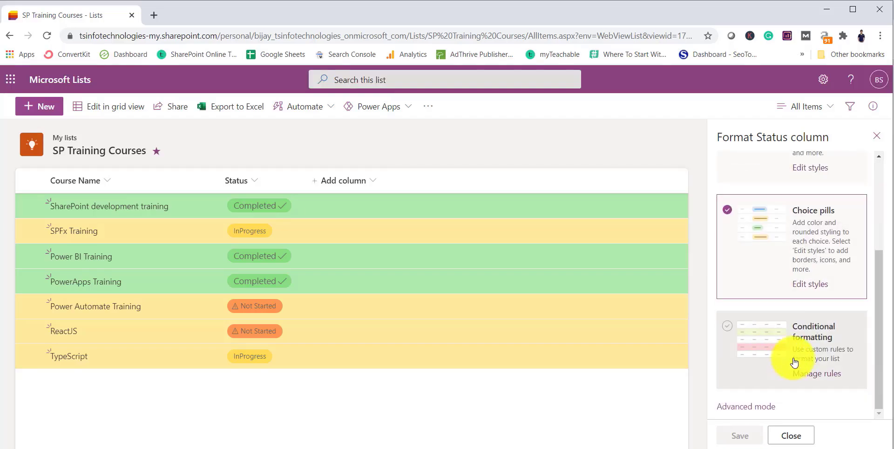
{"action": "left_click", "coordinate": [797, 351]}
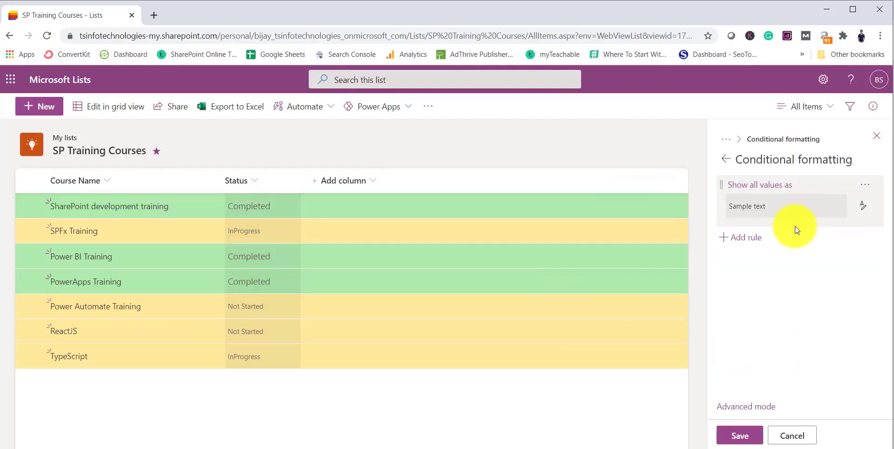
{"action": "left_click", "coordinate": [776, 186]}
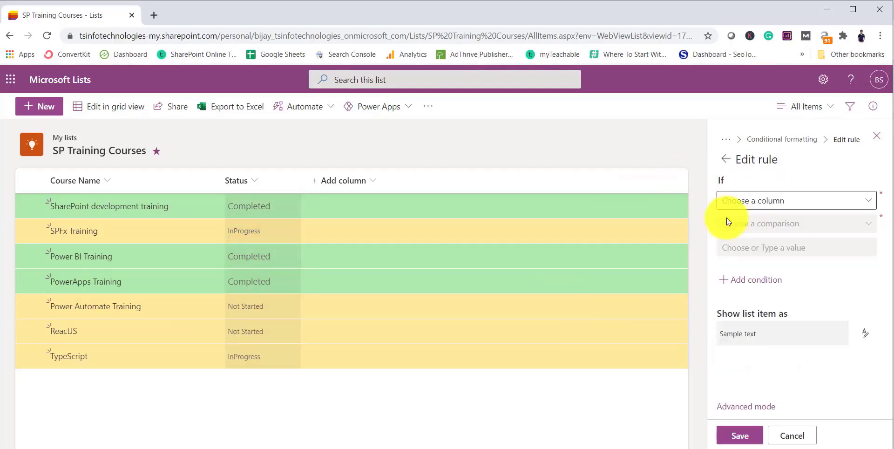
{"action": "left_click", "coordinate": [754, 201]}
{"action": "left_click", "coordinate": [760, 221]}
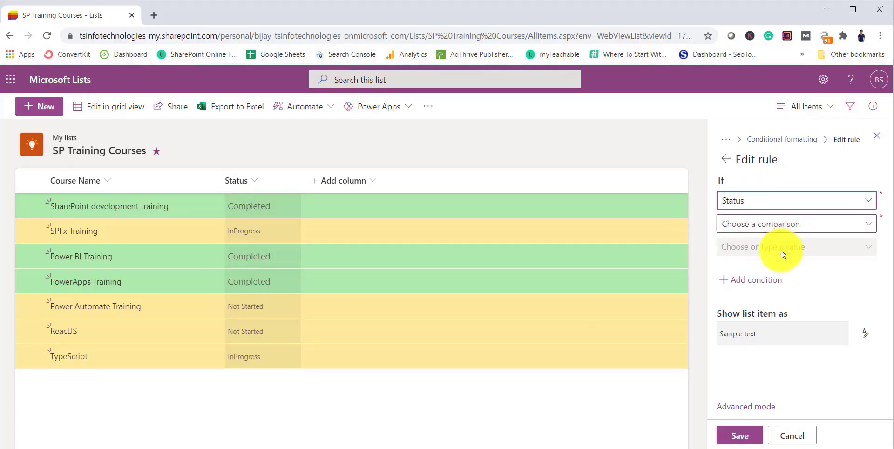
{"action": "left_click", "coordinate": [764, 224]}
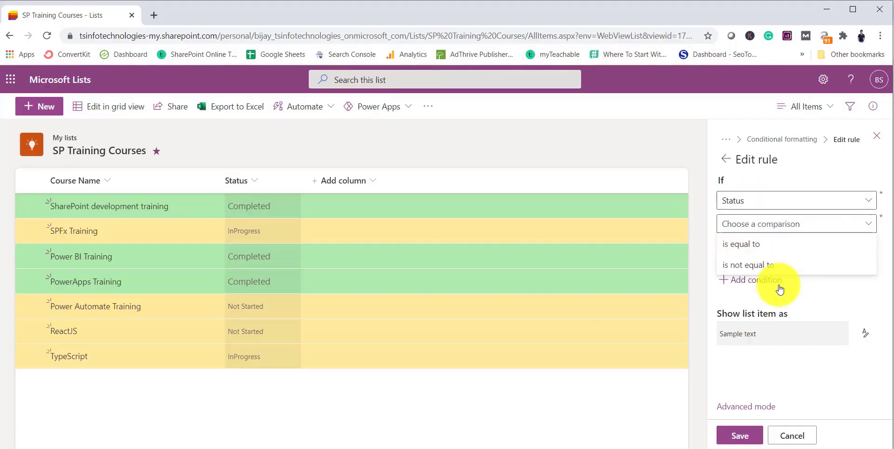
{"action": "left_click", "coordinate": [724, 166]}
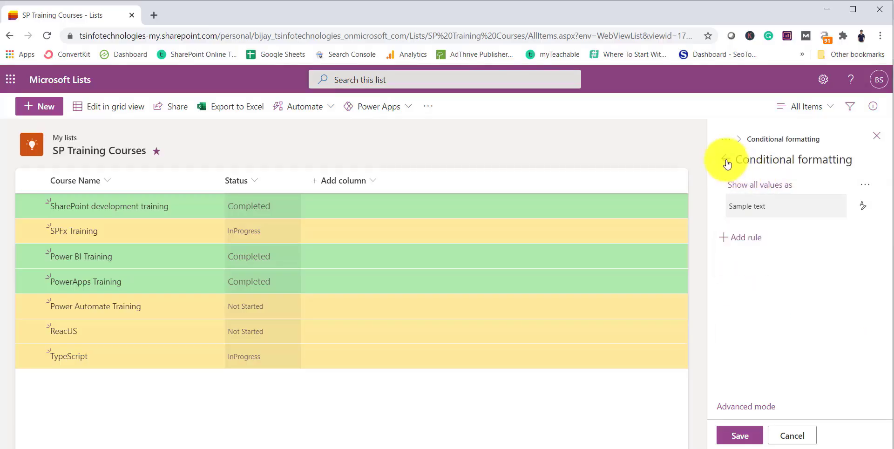
{"action": "left_click", "coordinate": [725, 160]}
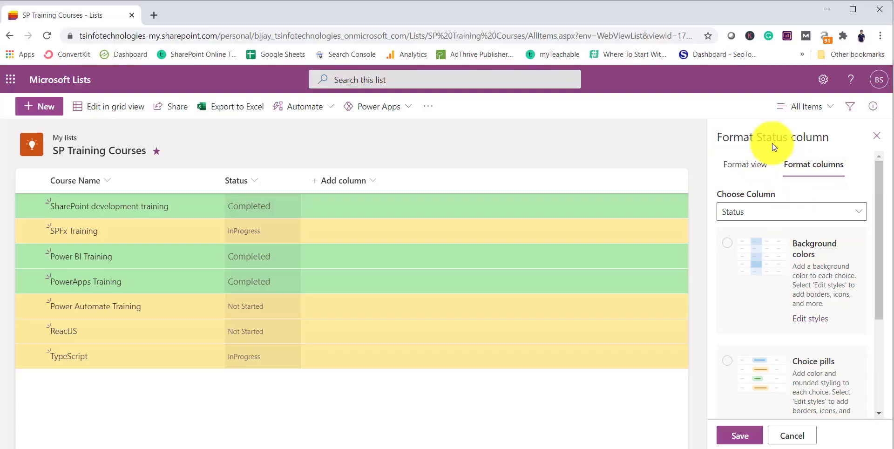
Step: Close the Status column formatting, view the SP Training Courses list in the Gallery layout, and return to the List layout
{"action": "left_click", "coordinate": [876, 136]}
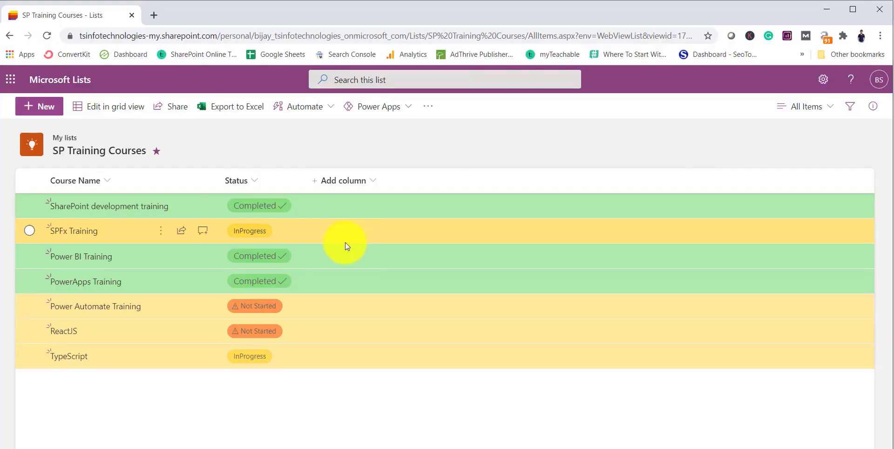
{"action": "left_click", "coordinate": [828, 112]}
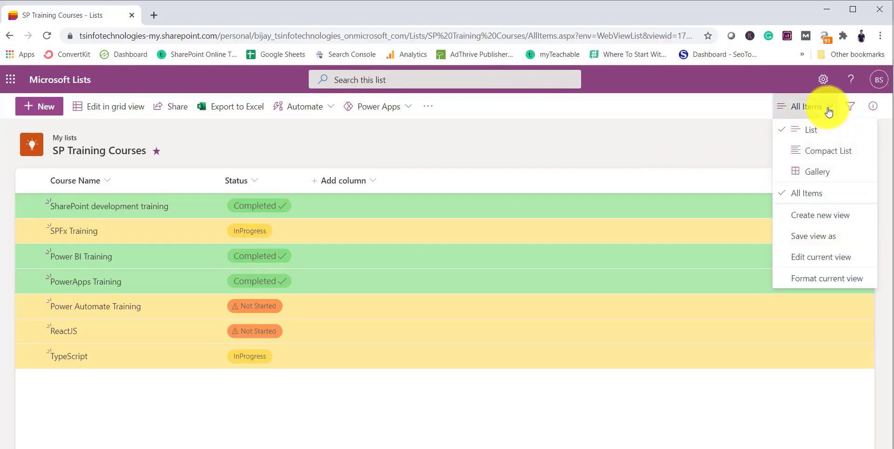
{"action": "left_click", "coordinate": [811, 177]}
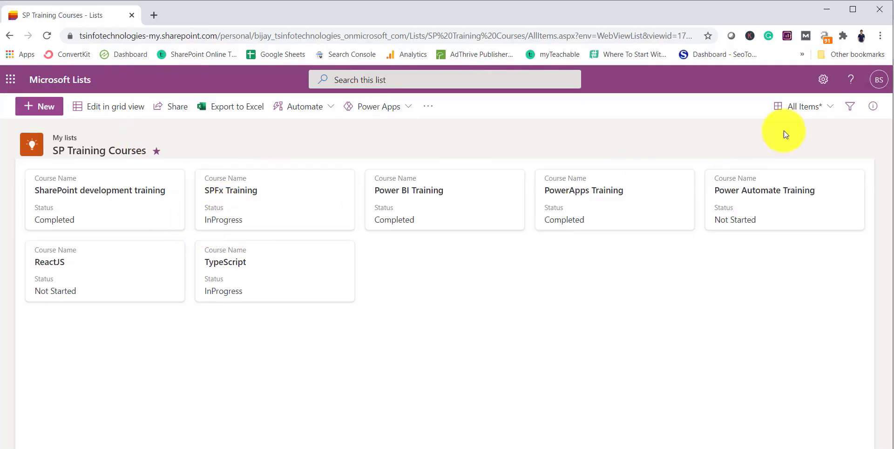
{"action": "left_click", "coordinate": [824, 107]}
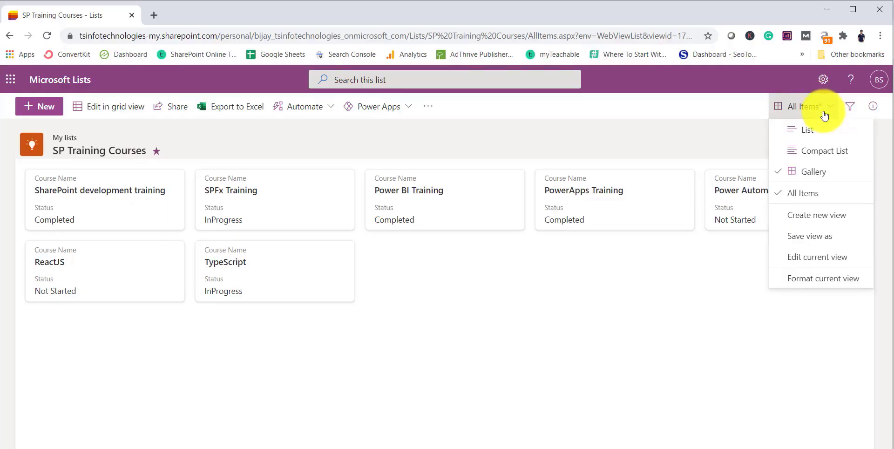
{"action": "left_click", "coordinate": [819, 138]}
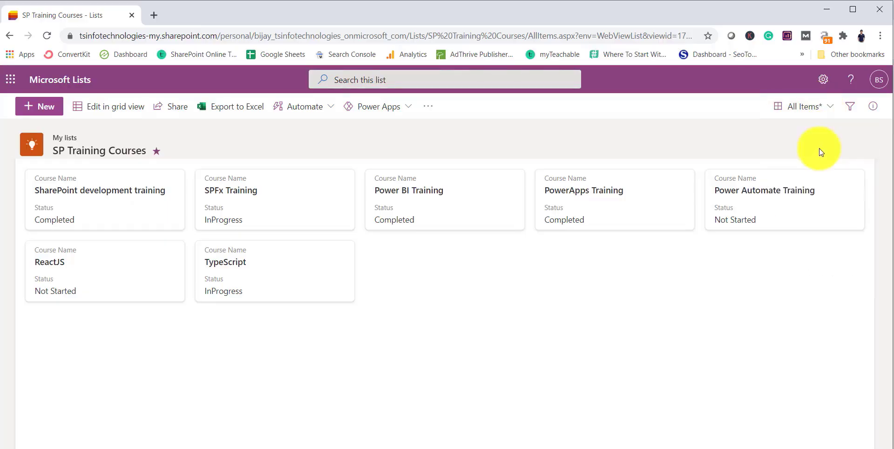
Step: Set the view layout to Gallery in the formatting options and open the Card Designer for editing the card
{"action": "left_click", "coordinate": [254, 182]}
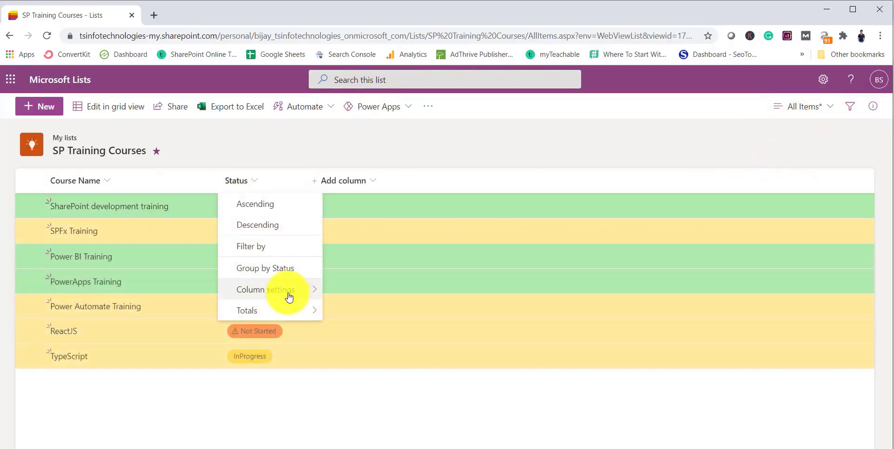
{"action": "mouse_move", "coordinate": [290, 292]}
{"action": "left_click", "coordinate": [360, 311]}
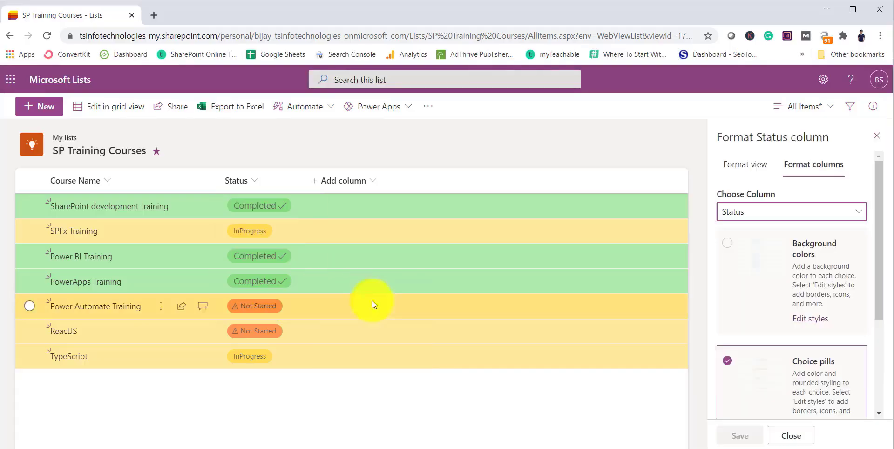
{"action": "left_click", "coordinate": [745, 168]}
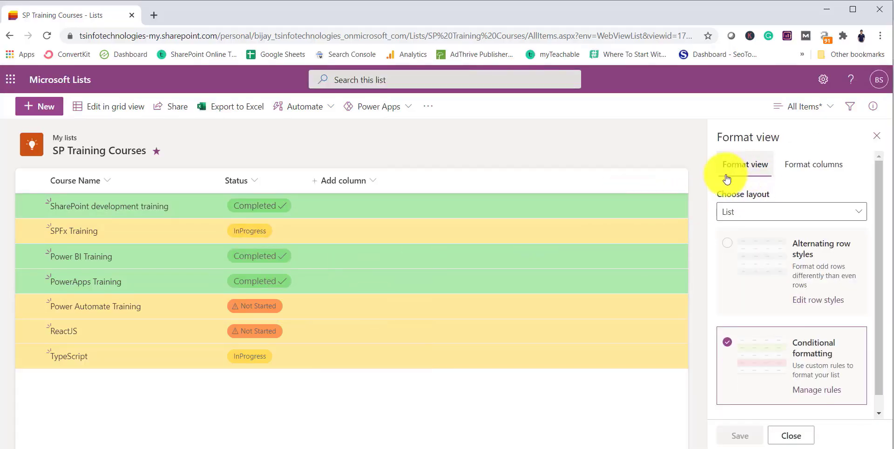
{"action": "left_click", "coordinate": [747, 212]}
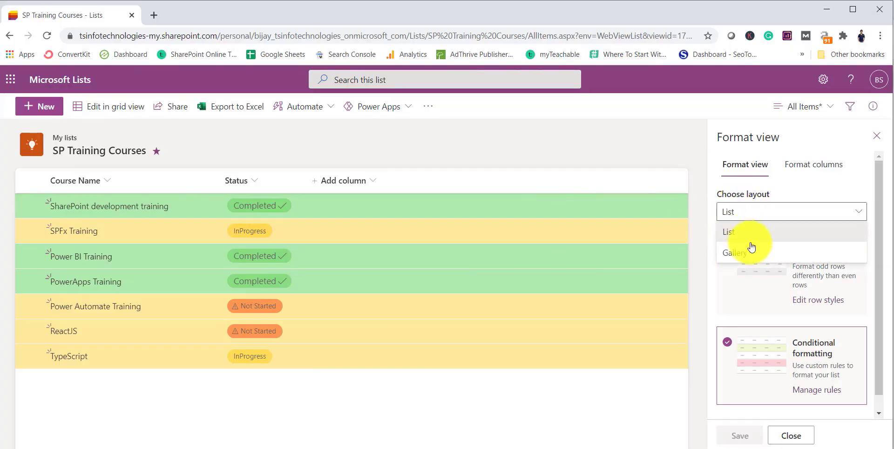
{"action": "left_click", "coordinate": [734, 254]}
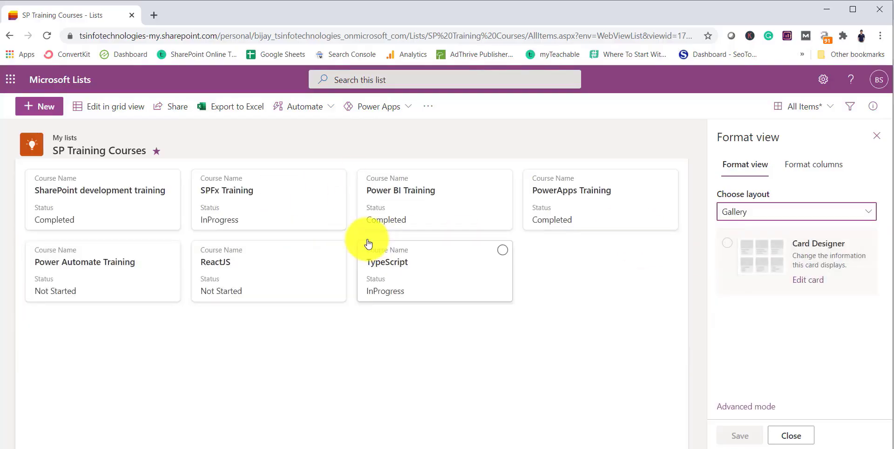
{"action": "left_click", "coordinate": [812, 282]}
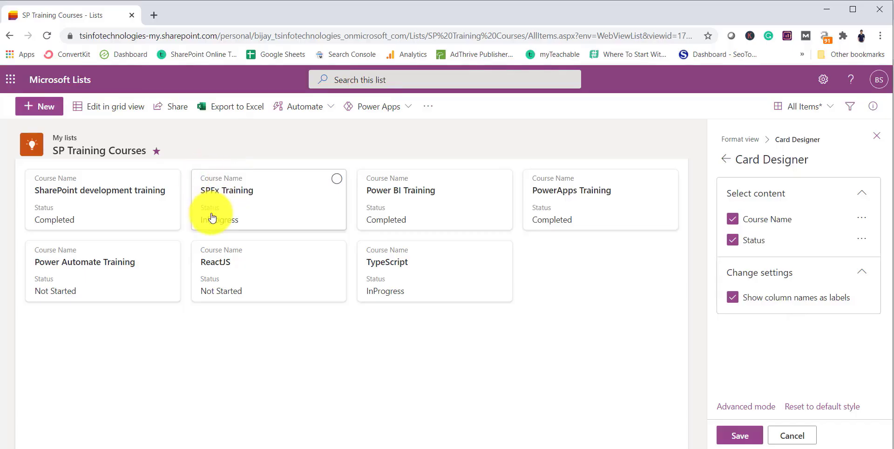
Step: Turn off showing column names as labels on the gallery cards and move Status above Course Name
{"action": "left_click", "coordinate": [733, 299]}
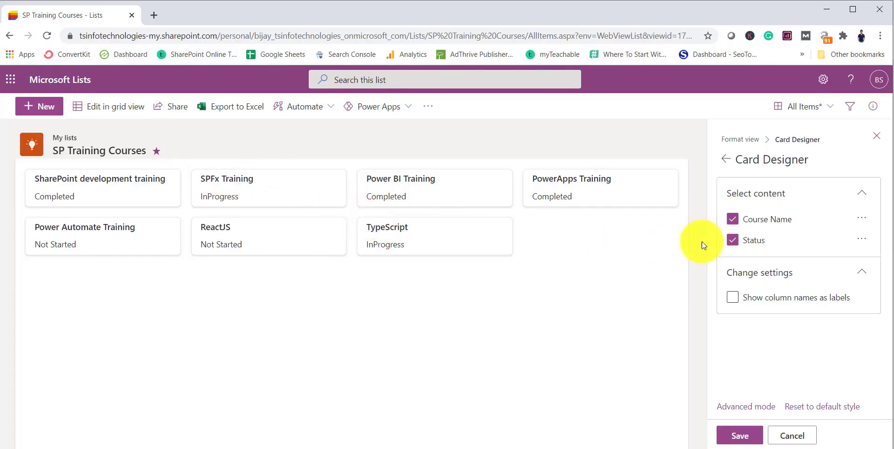
{"action": "left_click", "coordinate": [863, 243]}
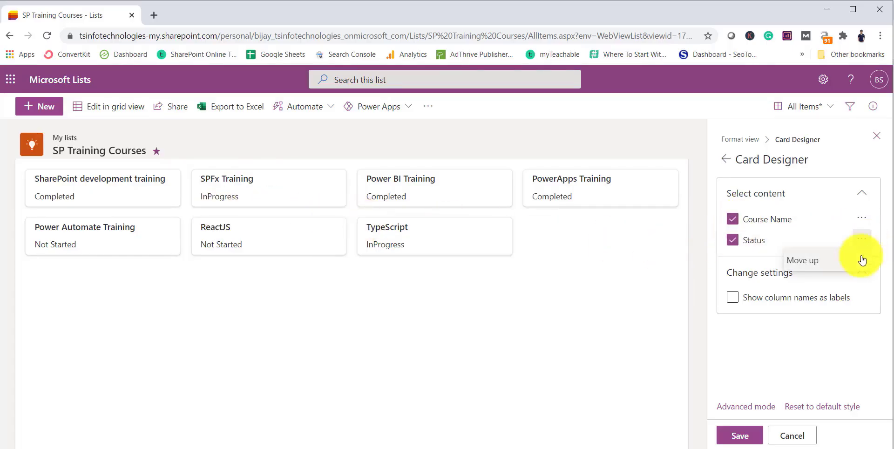
{"action": "left_click", "coordinate": [821, 257]}
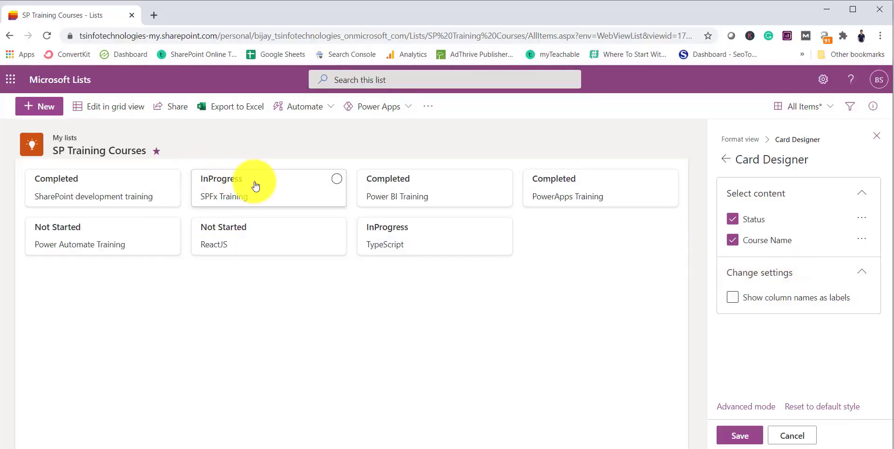
Step: Try the gallery cards without Status, restore it below Course Name, and return to the view formatting options
{"action": "left_click", "coordinate": [731, 226]}
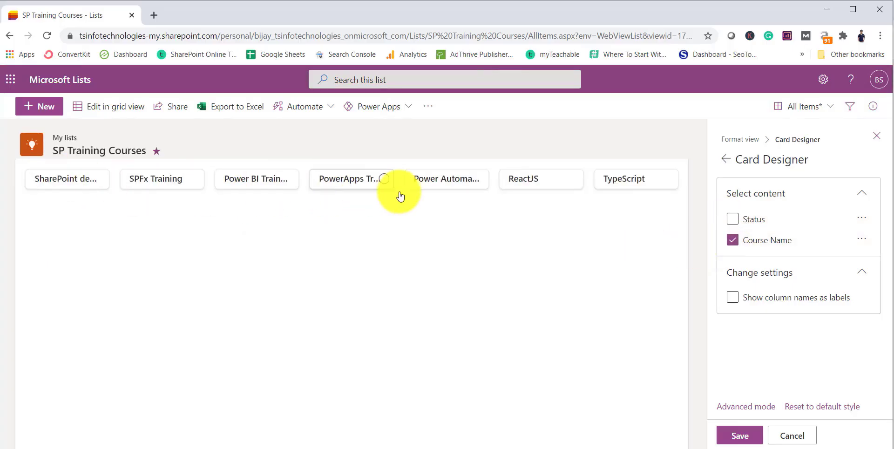
{"action": "left_click", "coordinate": [734, 221]}
{"action": "left_click", "coordinate": [865, 225]}
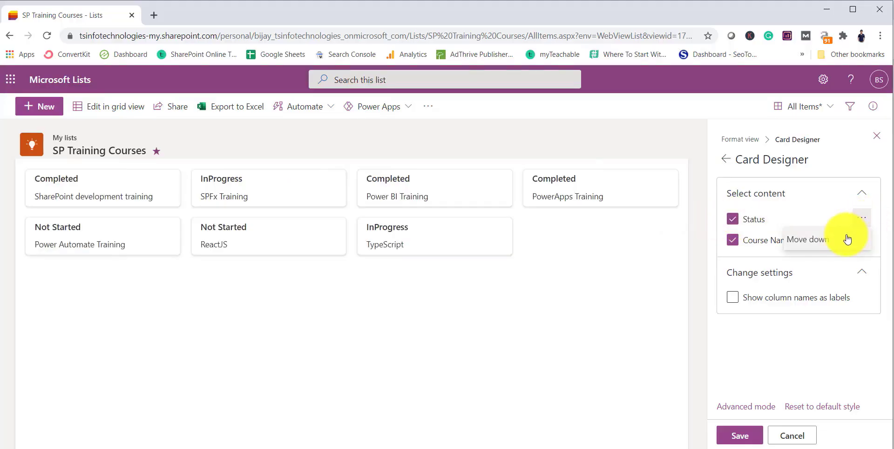
{"action": "left_click", "coordinate": [807, 239]}
{"action": "left_click", "coordinate": [724, 159]}
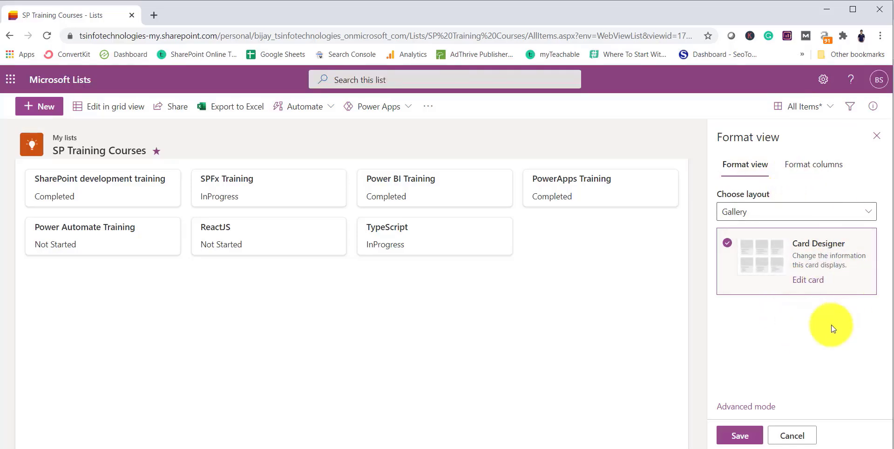
Step: Examine the Gallery view's formatting JSON in advanced mode, preview it, and close the formatting options without saving
{"action": "left_click", "coordinate": [763, 406]}
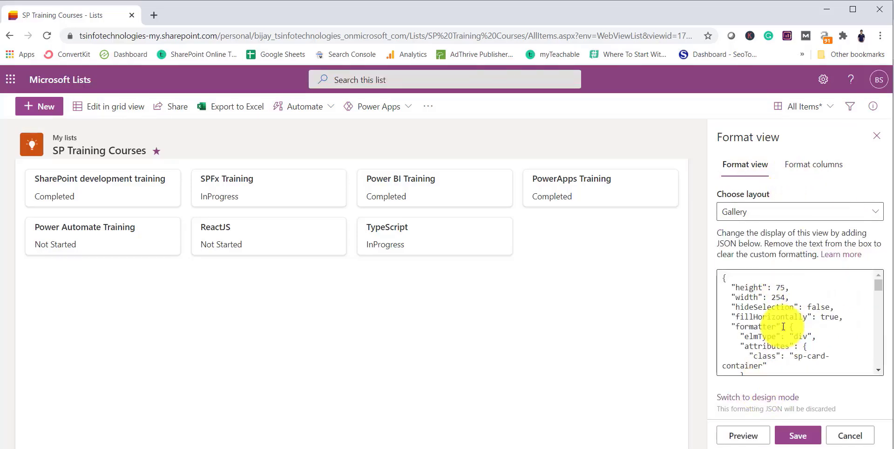
{"action": "scroll", "coordinate": [787, 311], "scroll_direction": "down", "scroll_amount": 10}
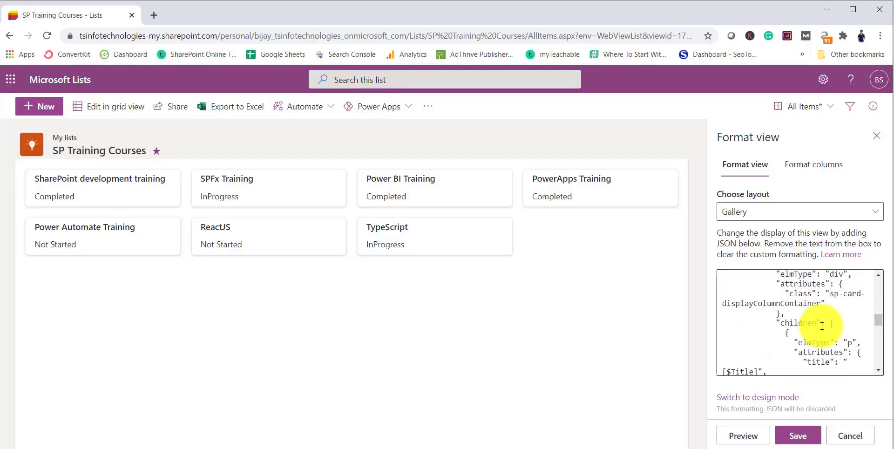
{"action": "scroll", "coordinate": [796, 304], "scroll_direction": "up", "scroll_amount": 3}
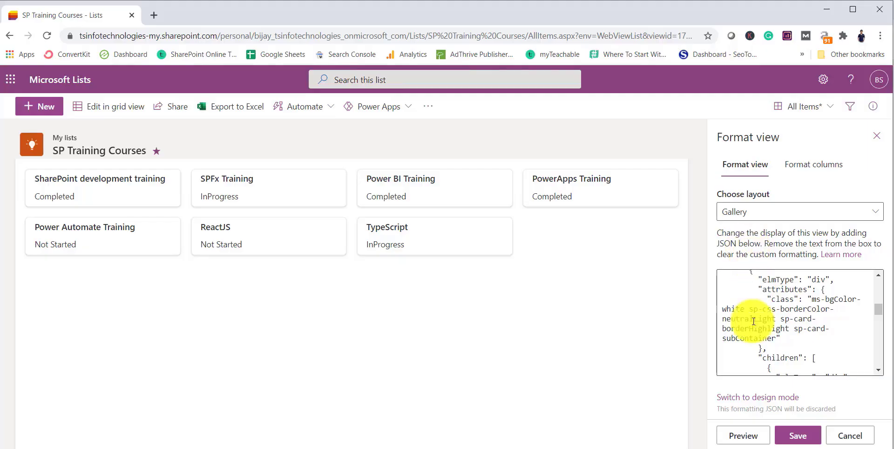
{"action": "left_click", "coordinate": [744, 438]}
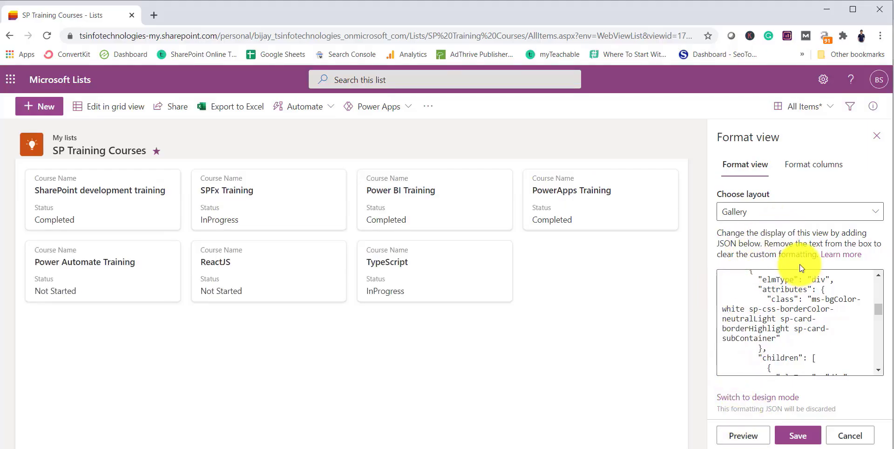
{"action": "left_click", "coordinate": [875, 136]}
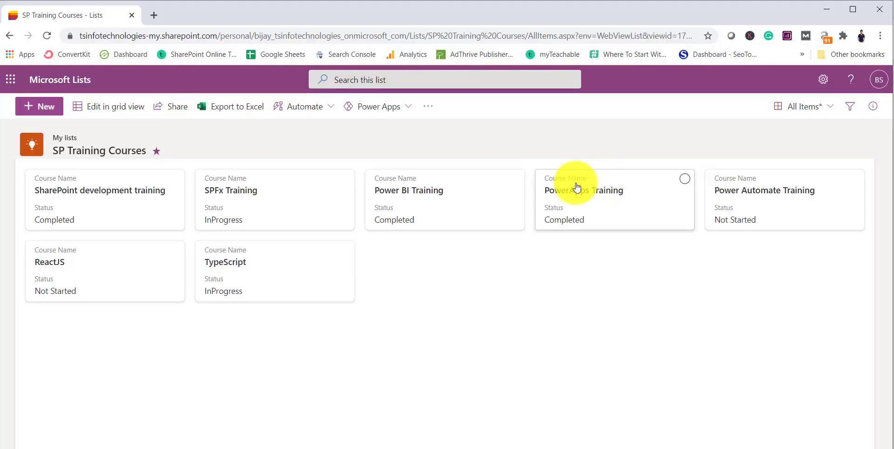
Step: Examine the alert options for changes to the list, including delivery method, change type and frequency, and close them without creating an alert
{"action": "left_click", "coordinate": [427, 107]}
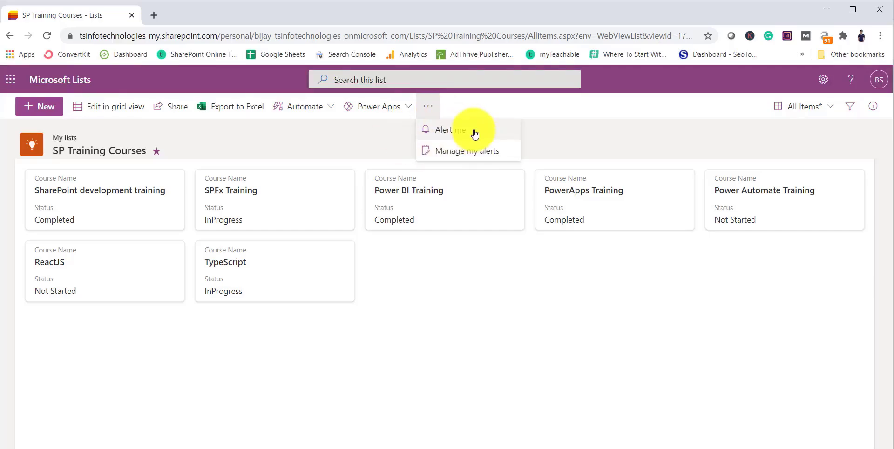
{"action": "left_click", "coordinate": [460, 133]}
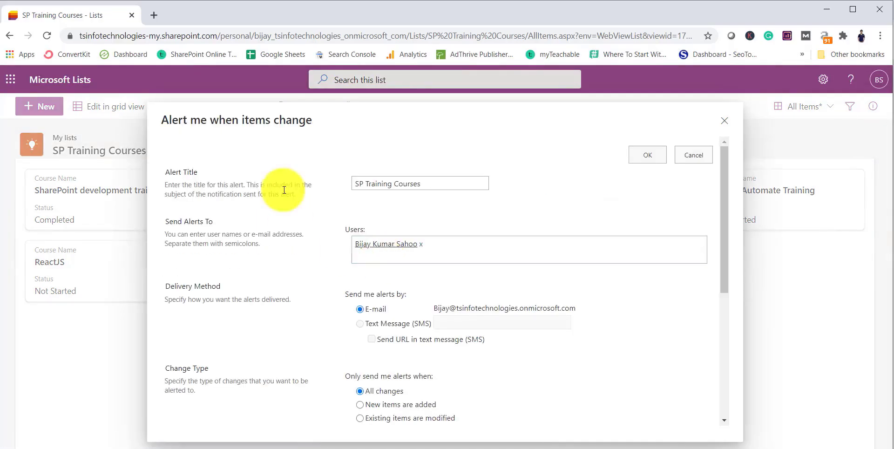
{"action": "scroll", "coordinate": [303, 219], "scroll_direction": "down", "scroll_amount": 3}
{"action": "scroll", "coordinate": [284, 336], "scroll_direction": "down", "scroll_amount": 2}
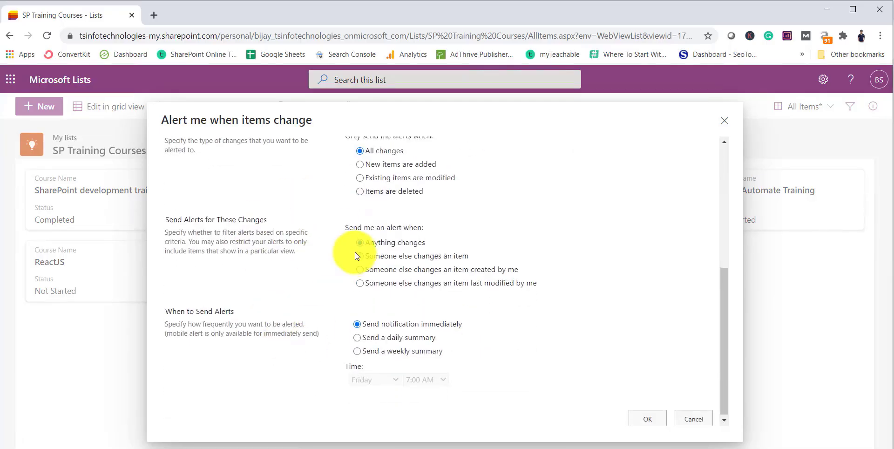
{"action": "scroll", "coordinate": [327, 186], "scroll_direction": "up", "scroll_amount": 5}
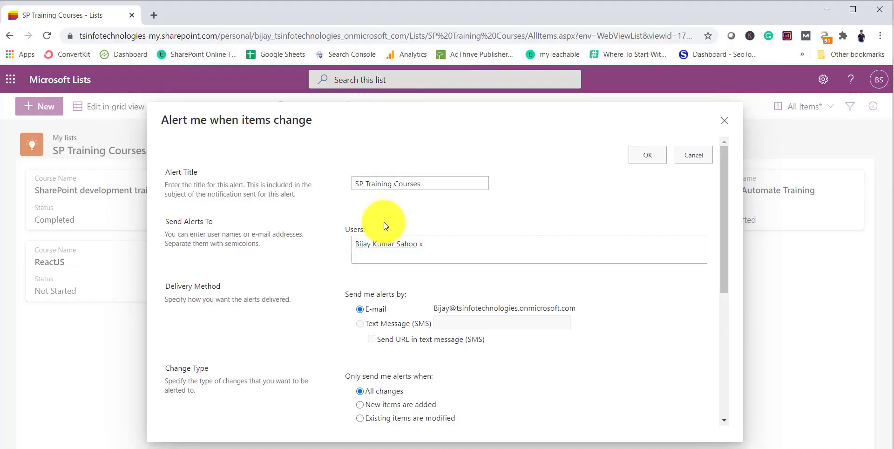
{"action": "scroll", "coordinate": [384, 226], "scroll_direction": "down", "scroll_amount": 5}
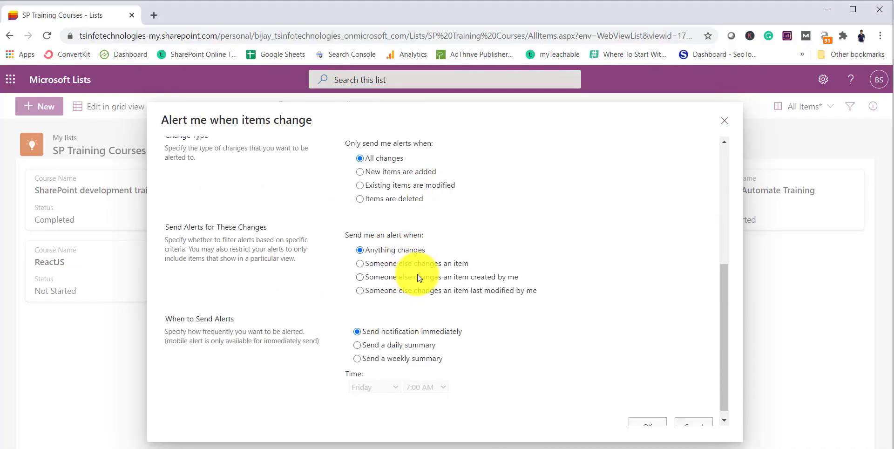
{"action": "scroll", "coordinate": [417, 274], "scroll_direction": "up", "scroll_amount": 5}
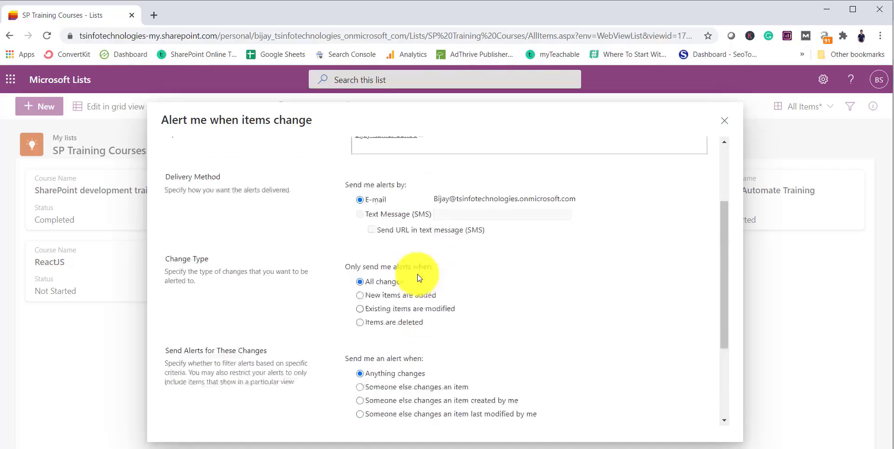
{"action": "left_click", "coordinate": [724, 122]}
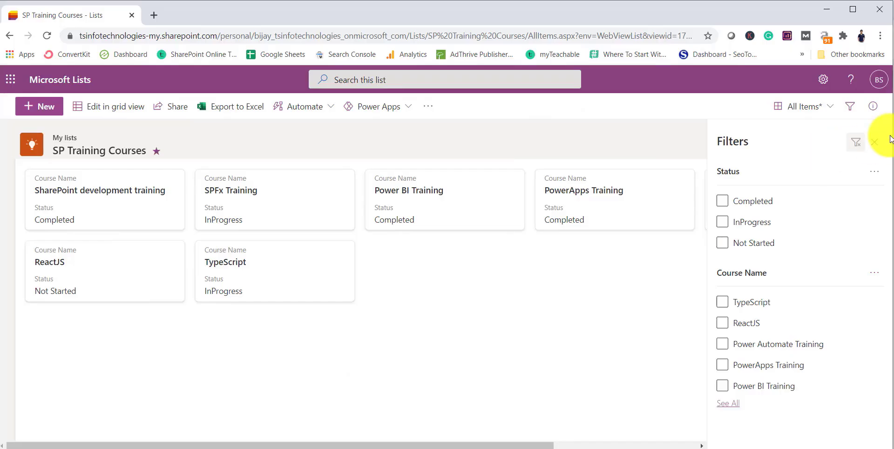
Step: Return to the Microsoft Lists home page, open sharing for SP Training Courses, and examine the permission levels, keeping Can edit
{"action": "left_click", "coordinate": [874, 142]}
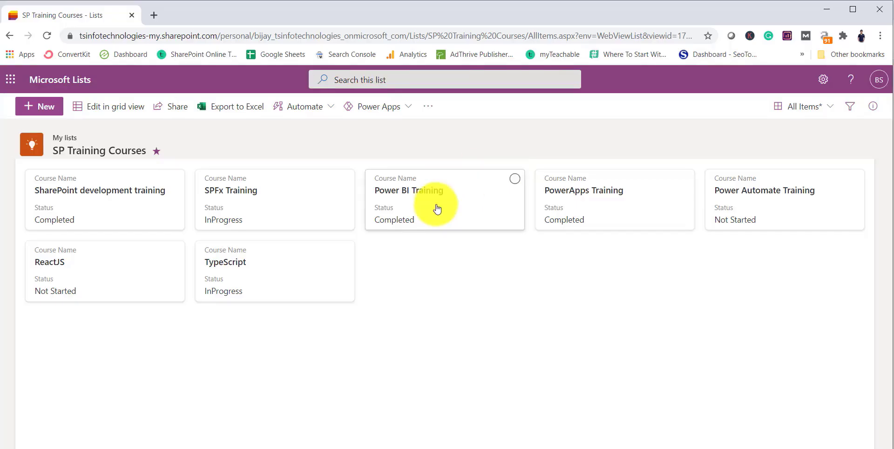
{"action": "left_click", "coordinate": [58, 87]}
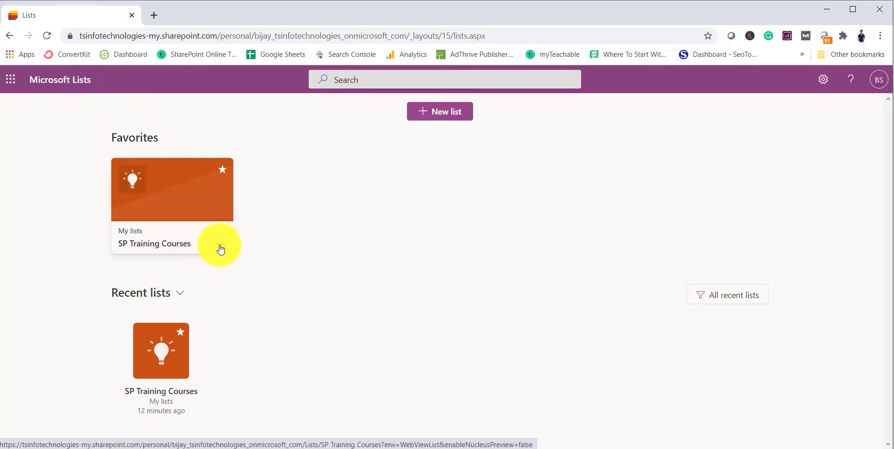
{"action": "left_click", "coordinate": [220, 244]}
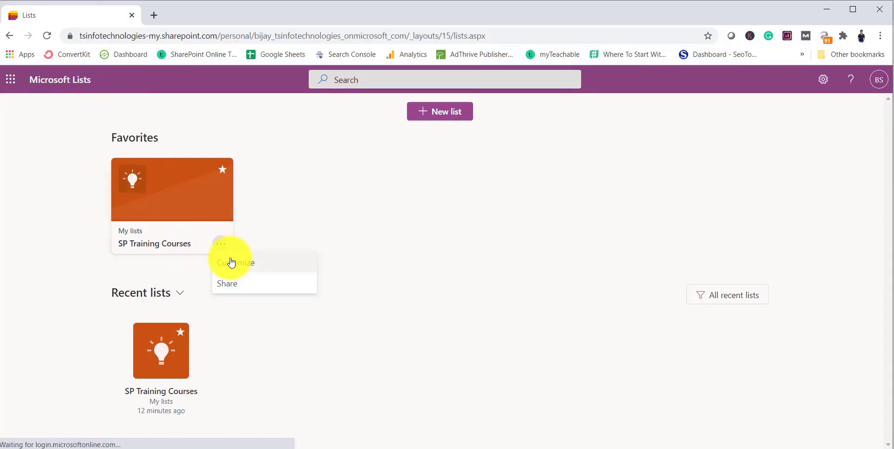
{"action": "left_click", "coordinate": [241, 287]}
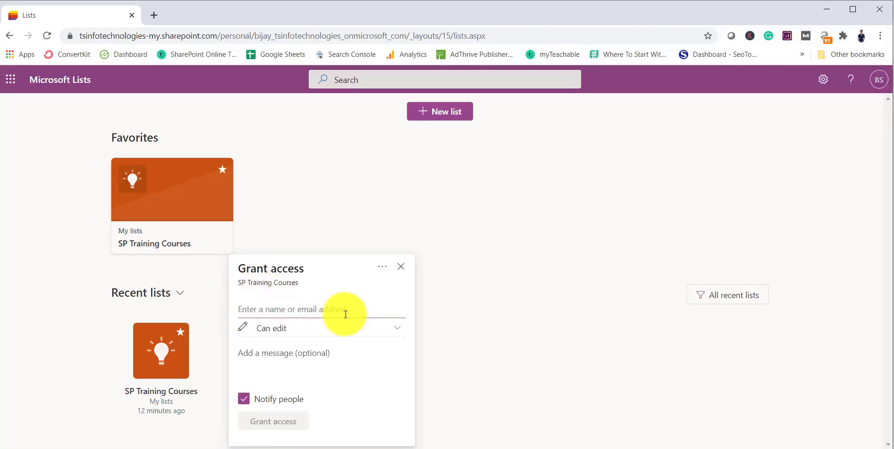
{"action": "left_click", "coordinate": [255, 328]}
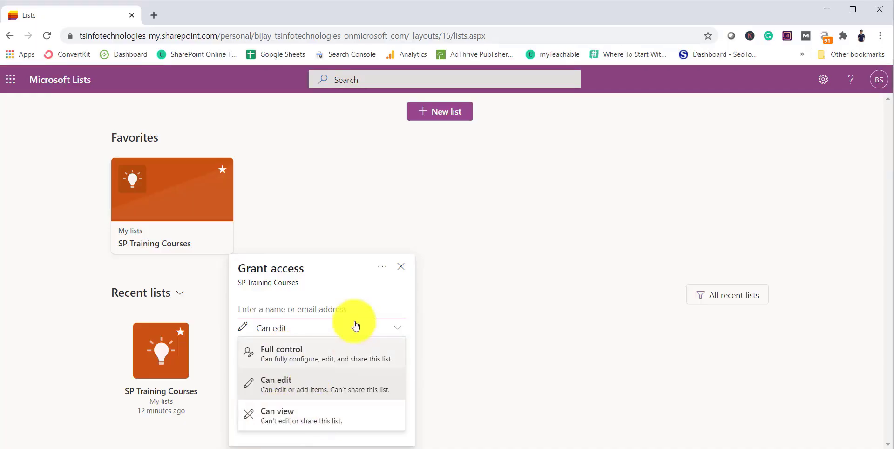
{"action": "left_click", "coordinate": [345, 295]}
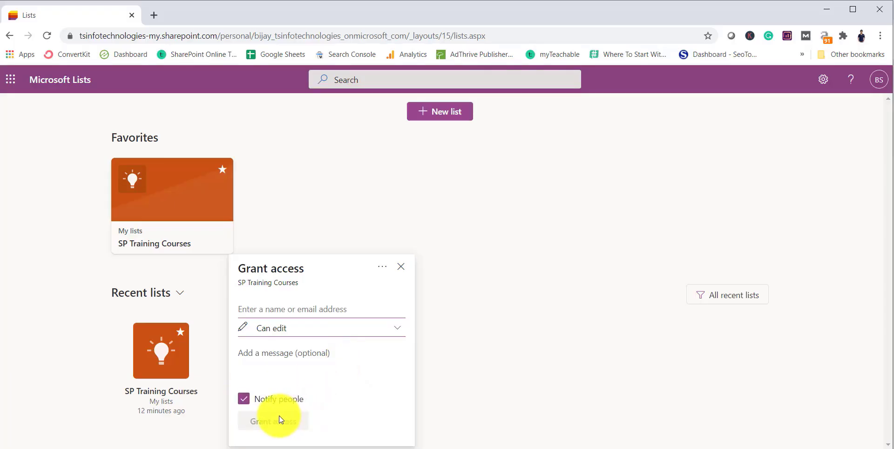
Step: Close sharing for SP Training Courses without granting access, examine its name, color and icon options, and close them without saving
{"action": "left_click", "coordinate": [400, 267]}
{"action": "left_click", "coordinate": [221, 243]}
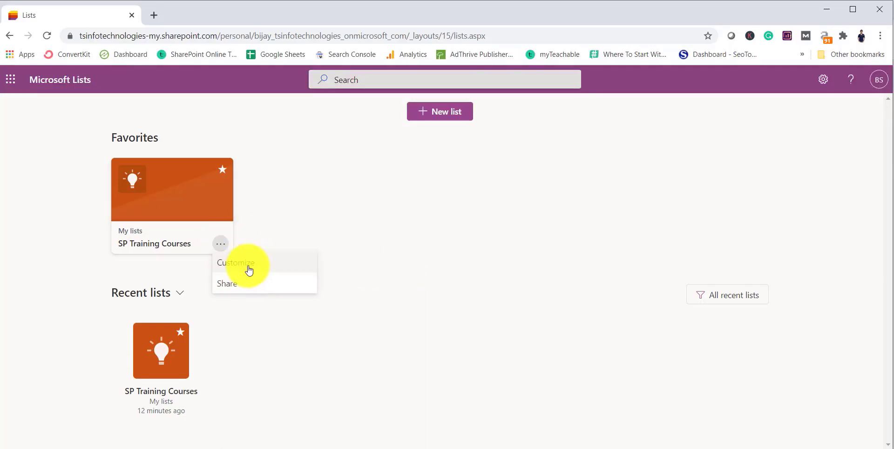
{"action": "left_click", "coordinate": [248, 267]}
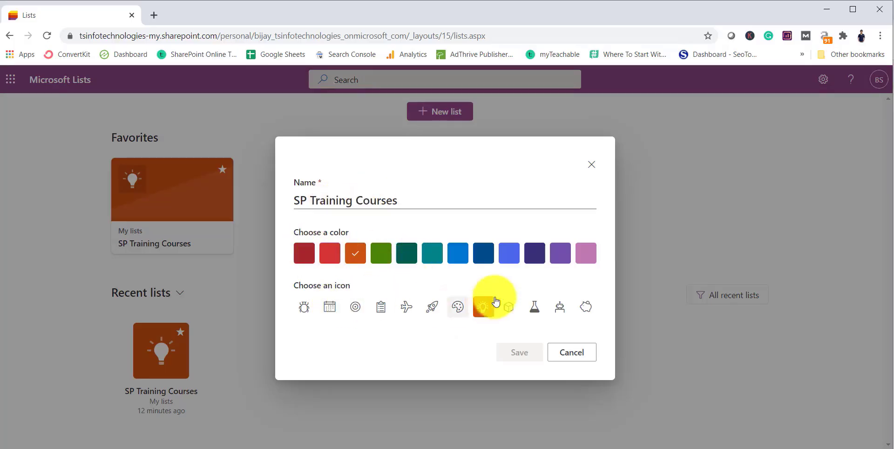
{"action": "left_click", "coordinate": [593, 166]}
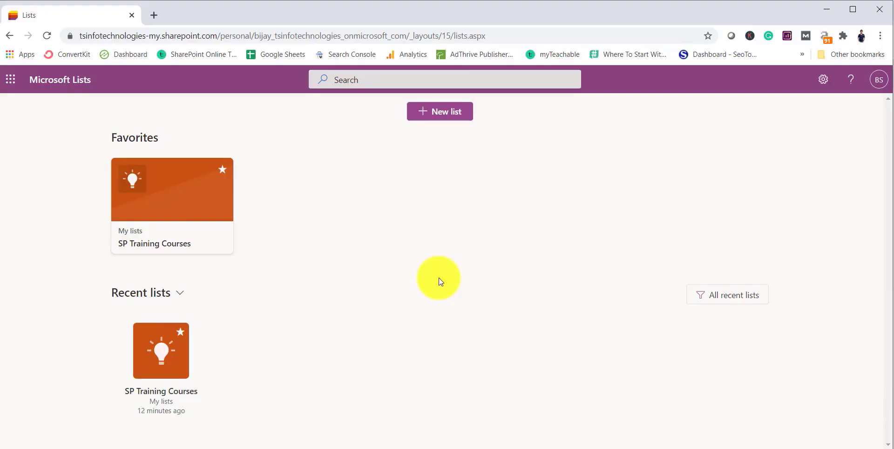
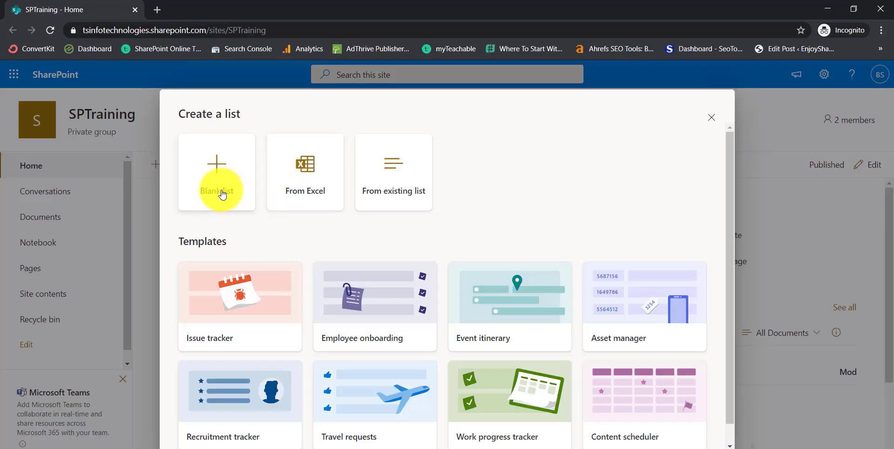
Step: Create a blank list named Products on the SPTraining SharePoint site, keeping it shown in site navigation
{"action": "left_click", "coordinate": [223, 195]}
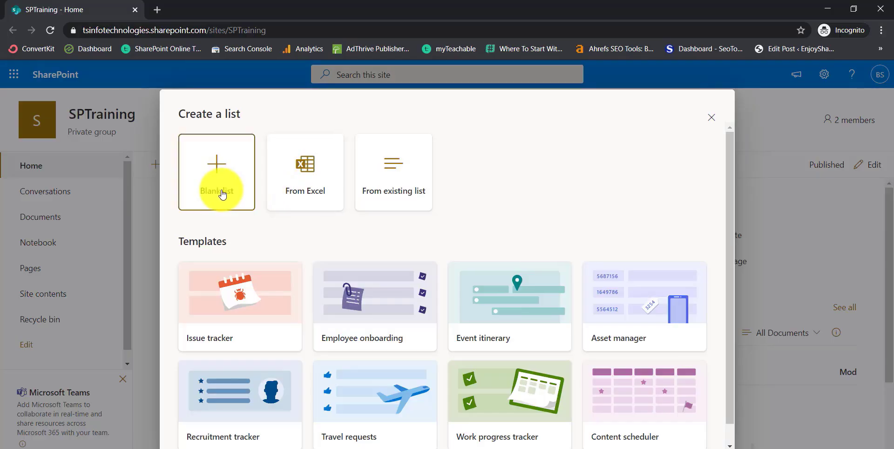
{"action": "left_click", "coordinate": [342, 208]}
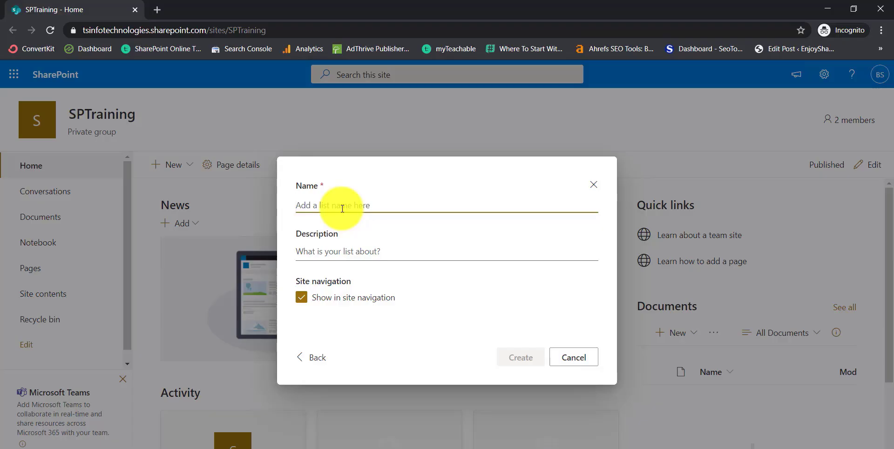
{"action": "type", "text": "Products"}
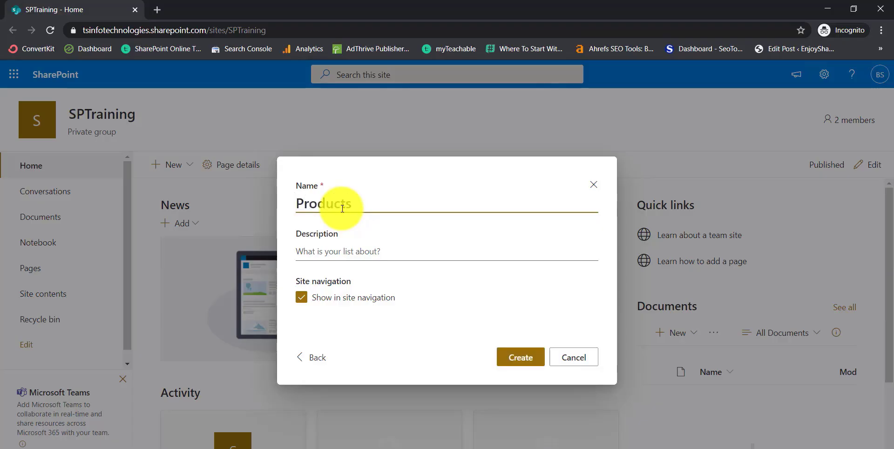
{"action": "left_click", "coordinate": [521, 366]}
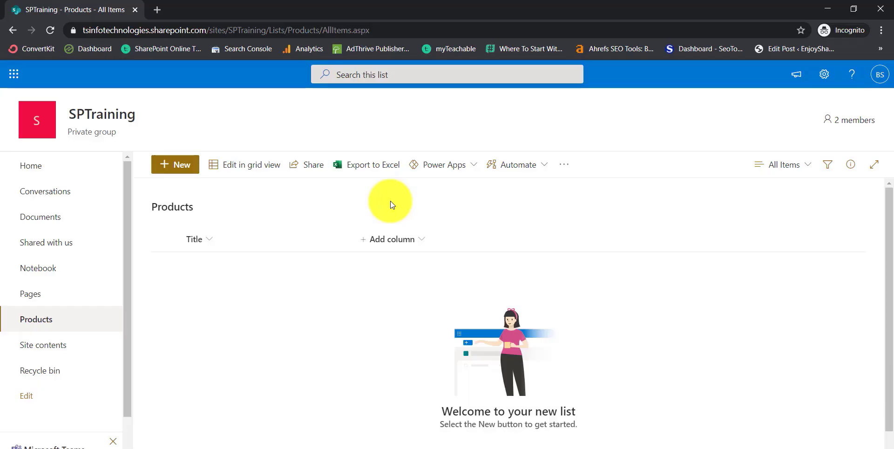
Step: Add two items titled Product-1 and Product-2 to the Products list
{"action": "left_click", "coordinate": [186, 169]}
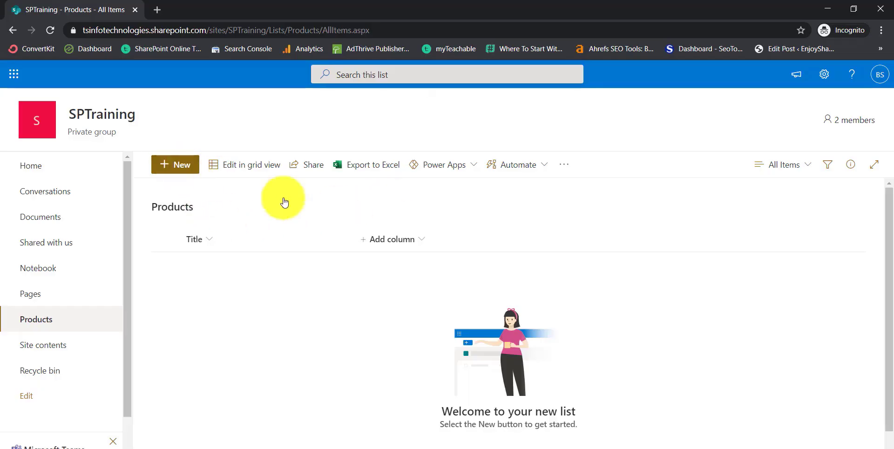
{"action": "type", "text": "Product-1"}
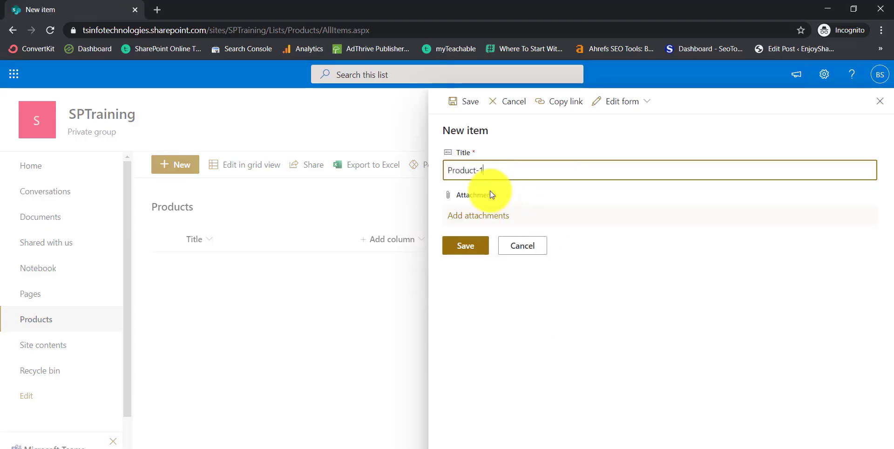
{"action": "left_click", "coordinate": [471, 247]}
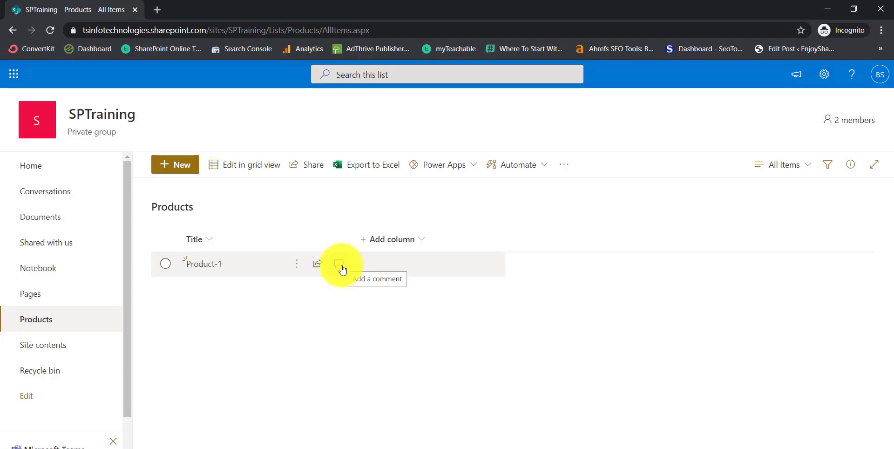
{"action": "left_click", "coordinate": [180, 164]}
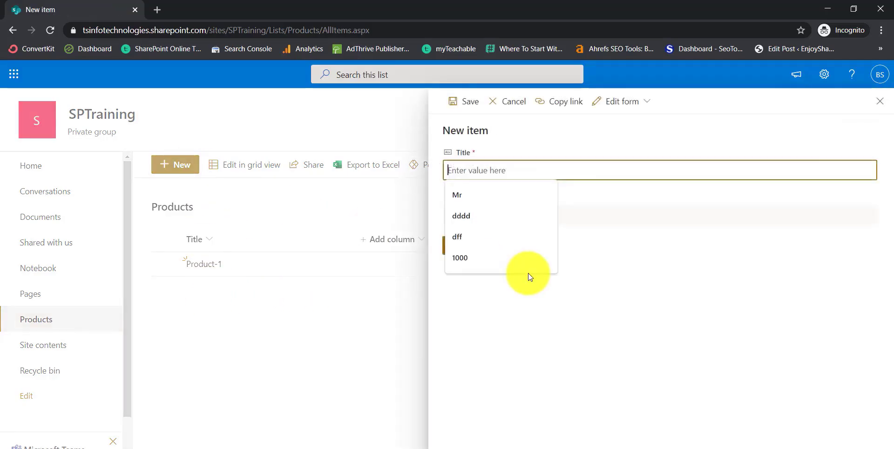
{"action": "type", "text": "Produc"}
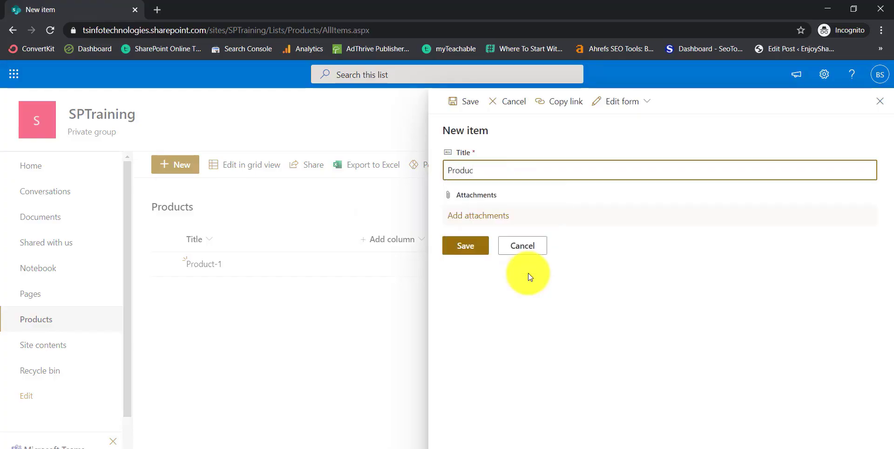
{"action": "type", "text": "t-2"}
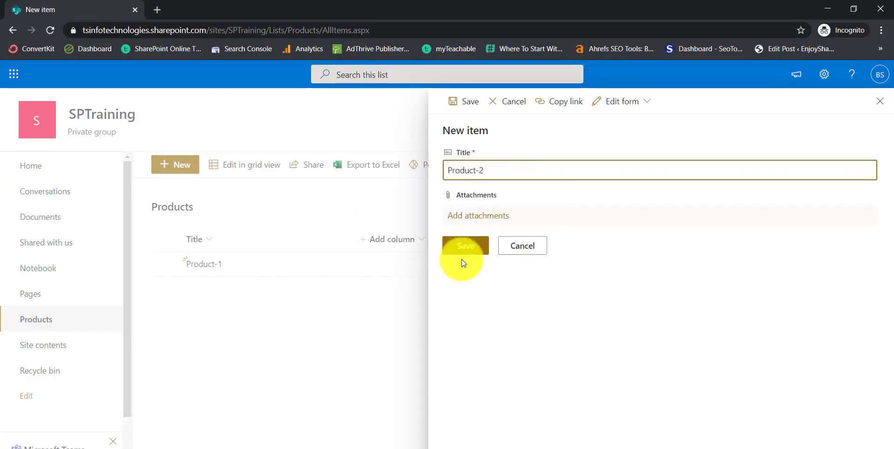
{"action": "left_click", "coordinate": [465, 246]}
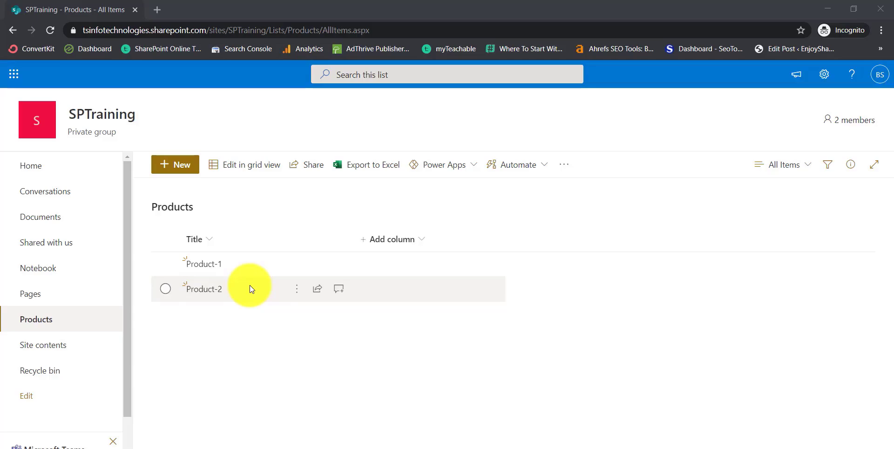
Step: Open the comments of the Product-2 item and post the comment Comment-1
{"action": "left_click", "coordinate": [296, 295]}
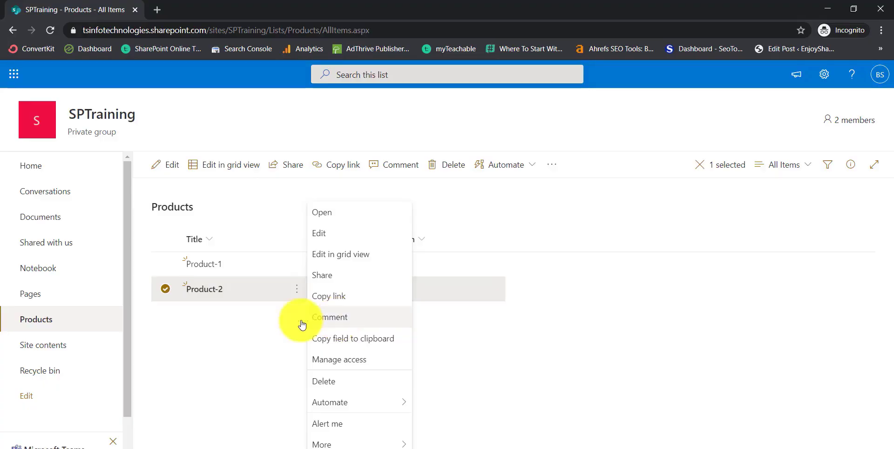
{"action": "left_click", "coordinate": [236, 344]}
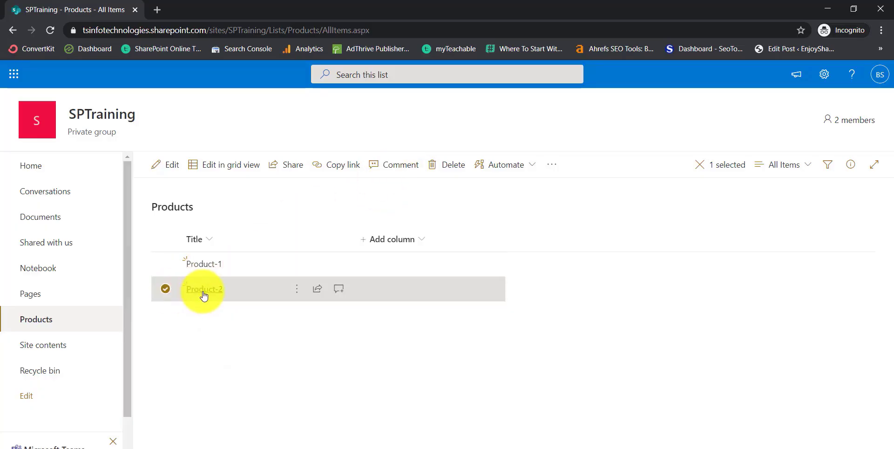
{"action": "left_click", "coordinate": [394, 167]}
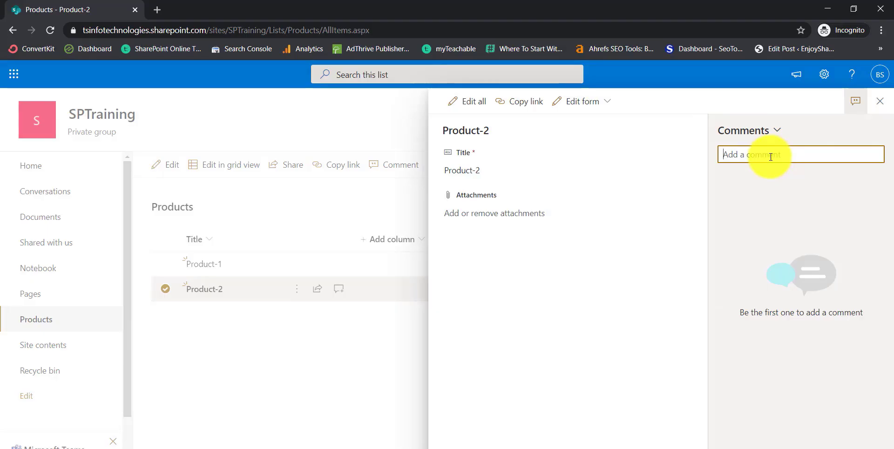
{"action": "type", "text": "Comment"}
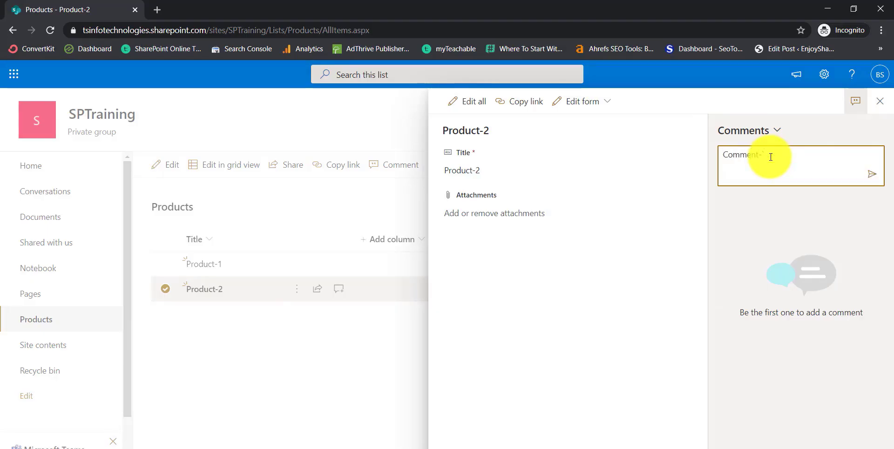
{"action": "type", "text": "-1"}
{"action": "key", "text": "Return"}
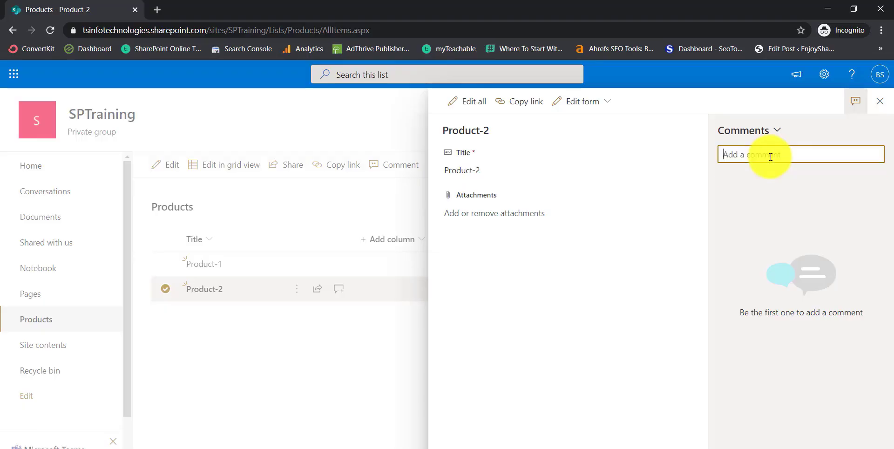
{"action": "mouse_move", "coordinate": [777, 198]}
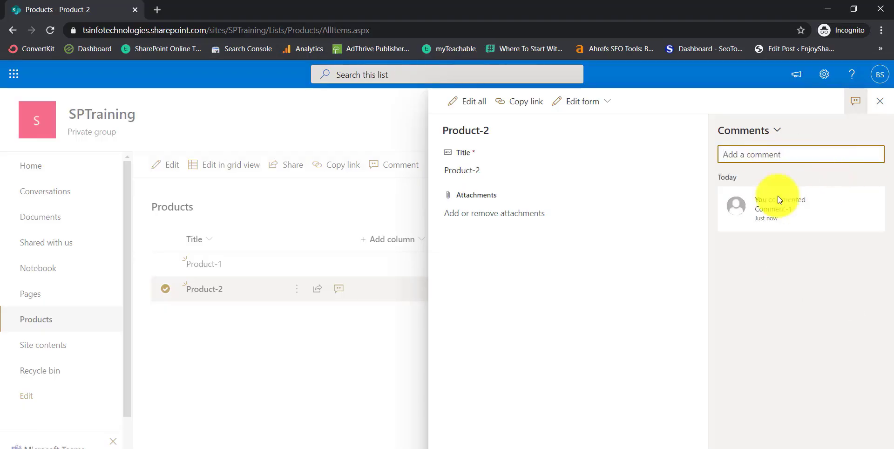
Step: Post a second comment, Comment-2, on Product-2, close the item's details and clear its selection
{"action": "left_click", "coordinate": [741, 156]}
{"action": "type", "text": "Comment-2"}
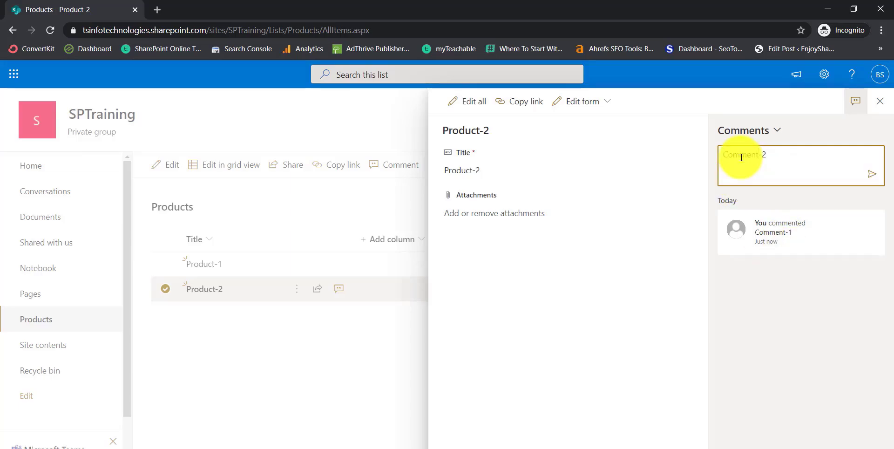
{"action": "key", "text": "Return"}
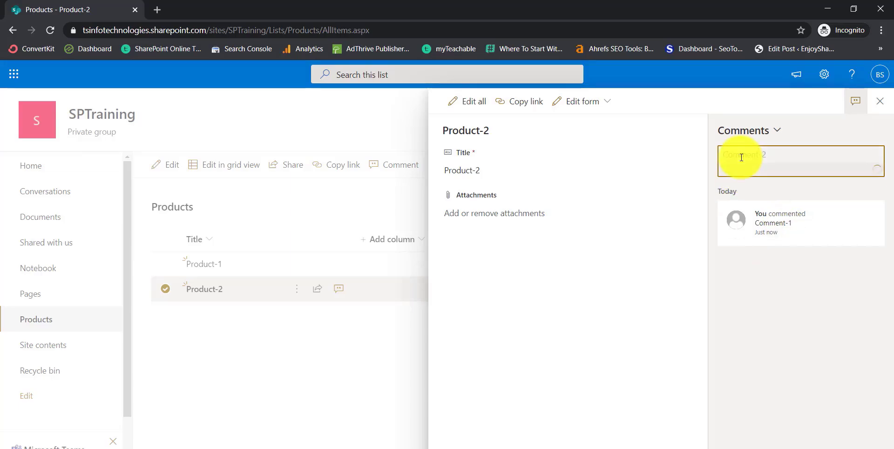
{"action": "left_click", "coordinate": [879, 101]}
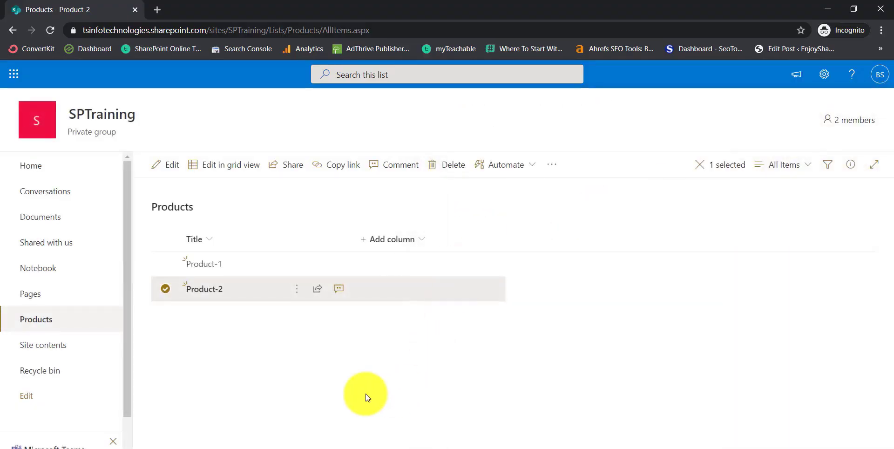
{"action": "left_click", "coordinate": [264, 356]}
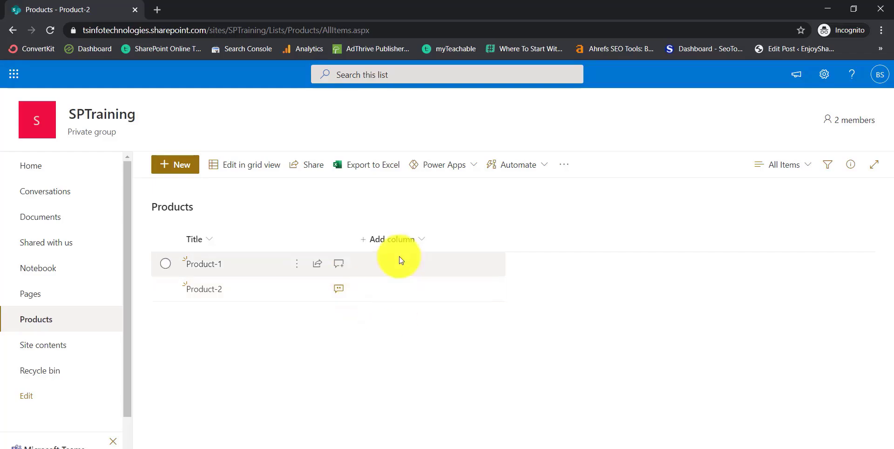
Step: Examine the column types and the view columns available for the Products list, and close them without applying changes
{"action": "left_click", "coordinate": [419, 241]}
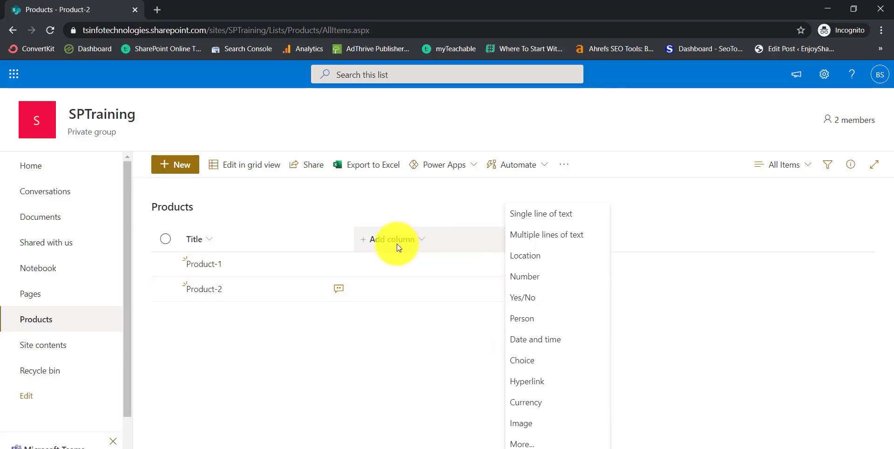
{"action": "left_click", "coordinate": [522, 443]}
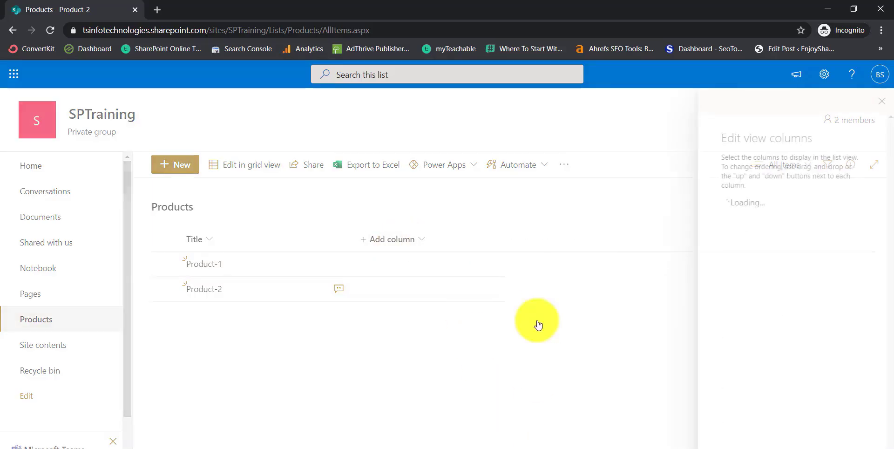
{"action": "scroll", "coordinate": [764, 249], "scroll_direction": "down", "scroll_amount": 1}
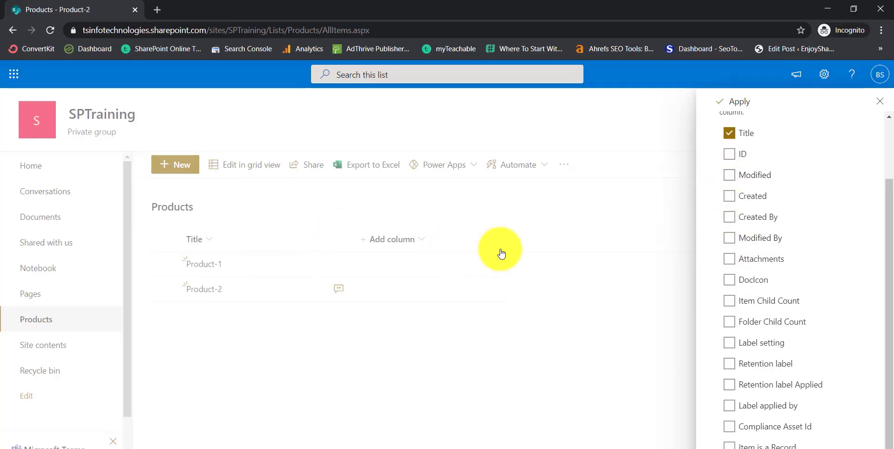
{"action": "left_click", "coordinate": [879, 101]}
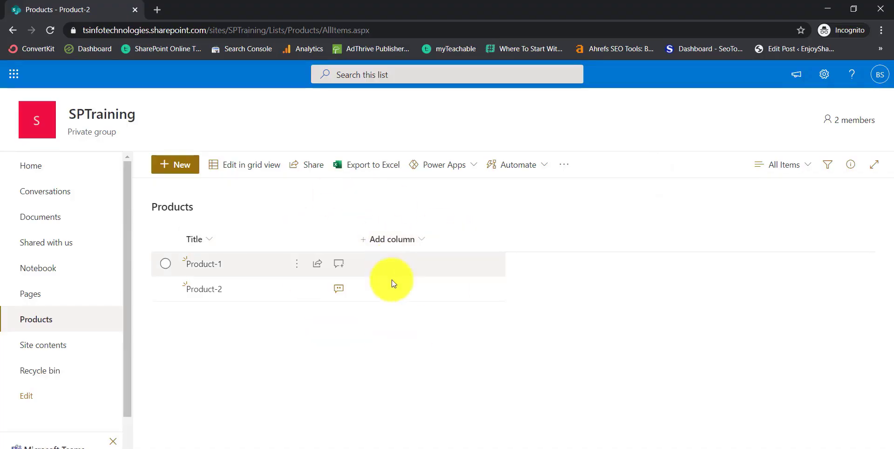
Step: Delete Comment-2 from the Product-2 item, close its details and open the item again
{"action": "left_click", "coordinate": [340, 290]}
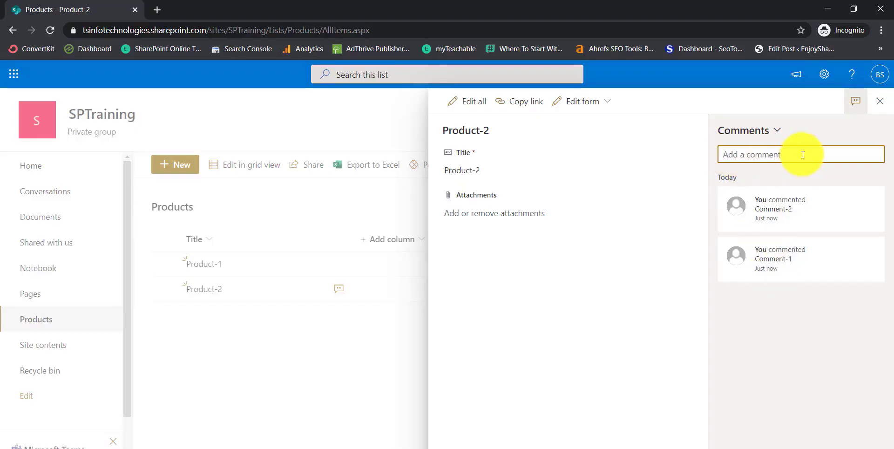
{"action": "mouse_move", "coordinate": [827, 227]}
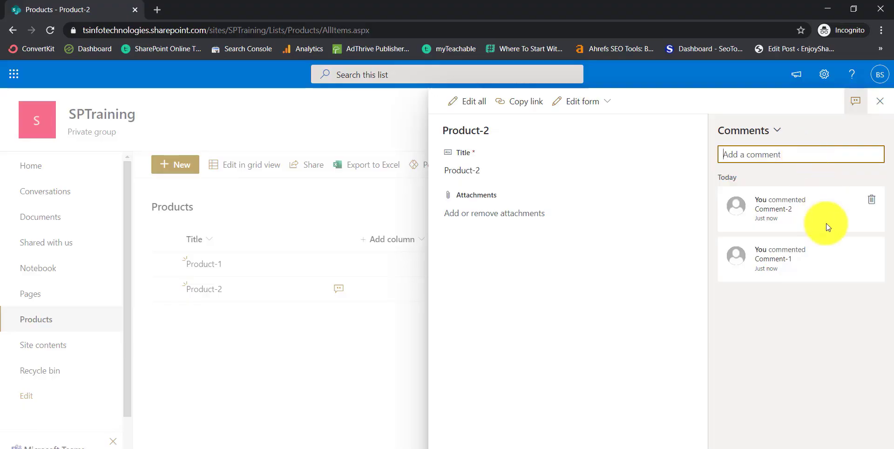
{"action": "left_click", "coordinate": [871, 206]}
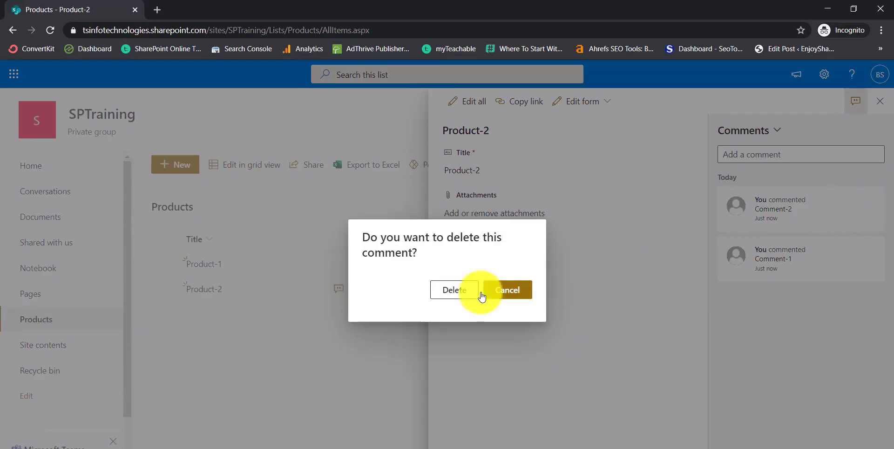
{"action": "left_click", "coordinate": [446, 293]}
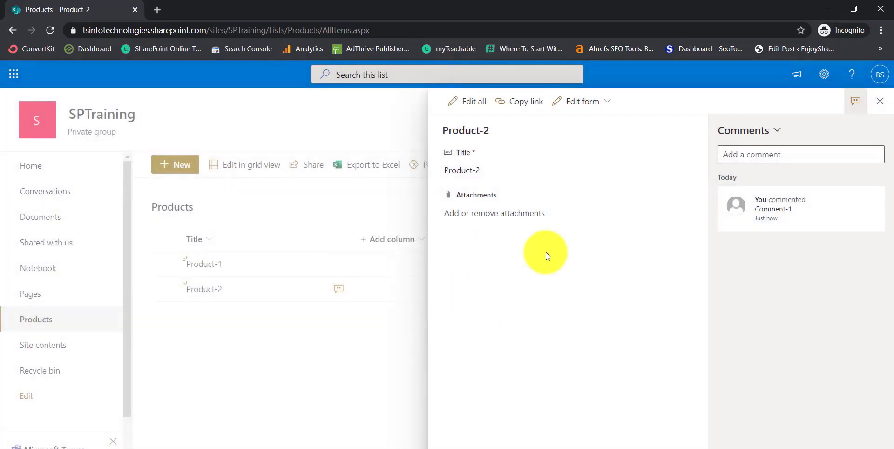
{"action": "left_click", "coordinate": [880, 106]}
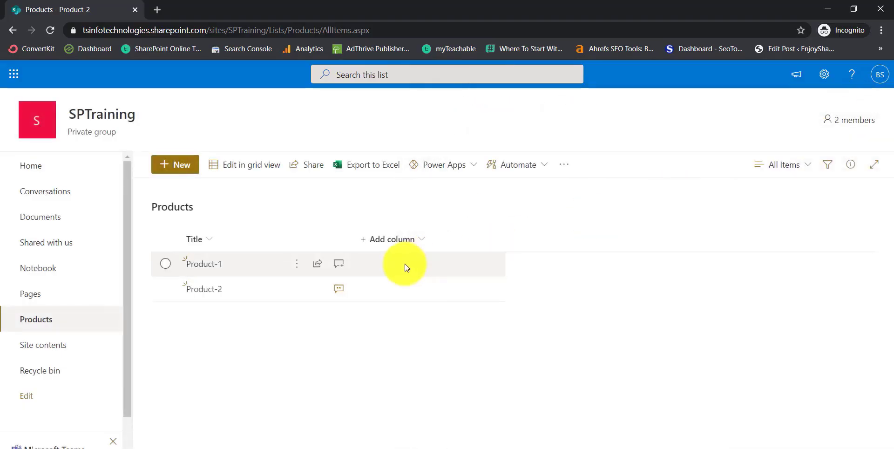
{"action": "left_click", "coordinate": [205, 291]}
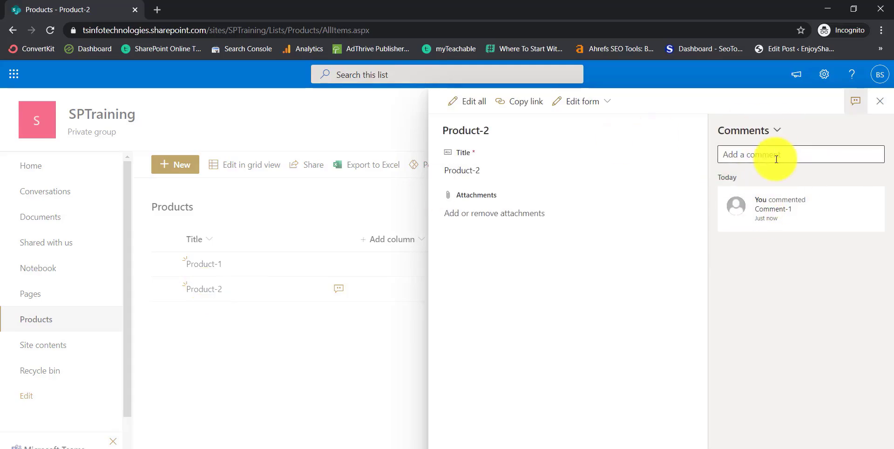
Step: Show all activity instead of only comments for the Product-2 item, and close its details
{"action": "left_click", "coordinate": [781, 132]}
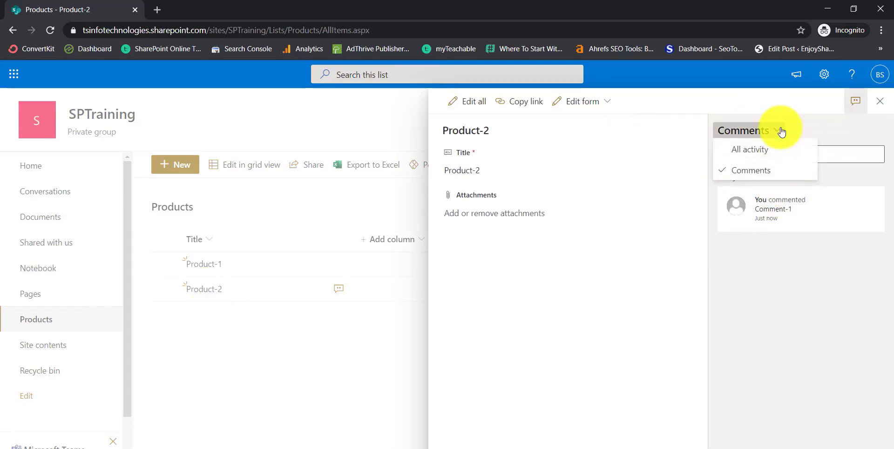
{"action": "left_click", "coordinate": [745, 149]}
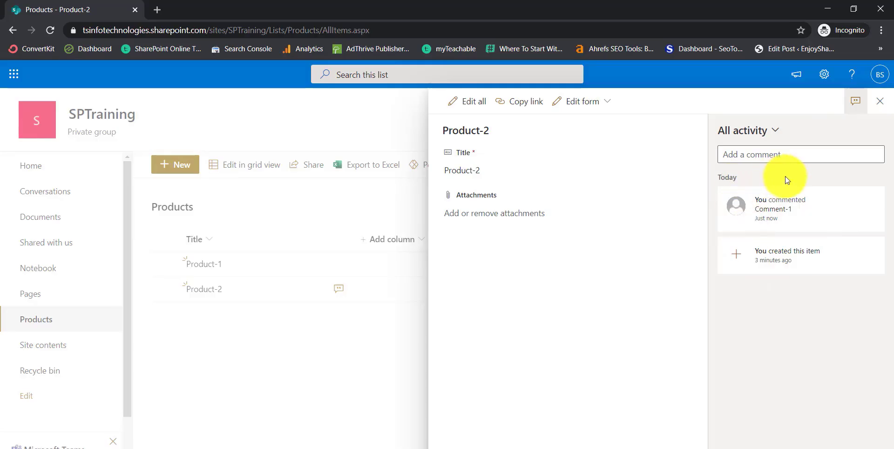
{"action": "left_click", "coordinate": [878, 104]}
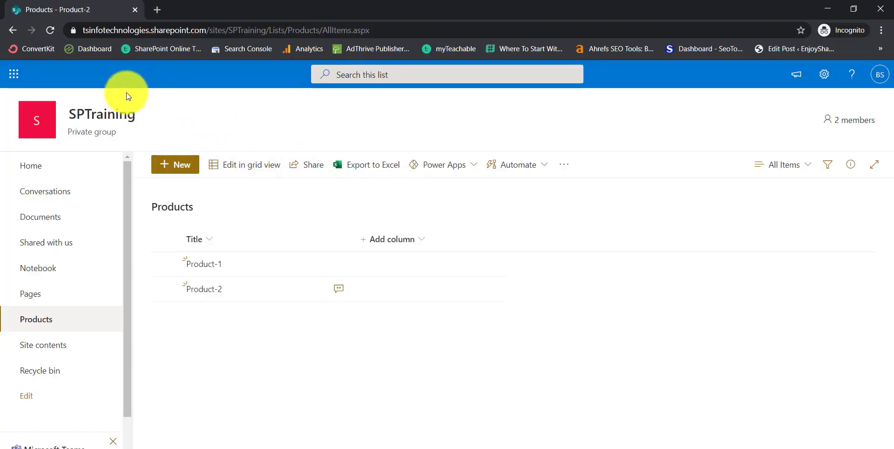
Step: Open Microsoft Lists in a new browser tab, open the HolidayLists list and view the comments of its Holiday-1 item
{"action": "left_click", "coordinate": [8, 80]}
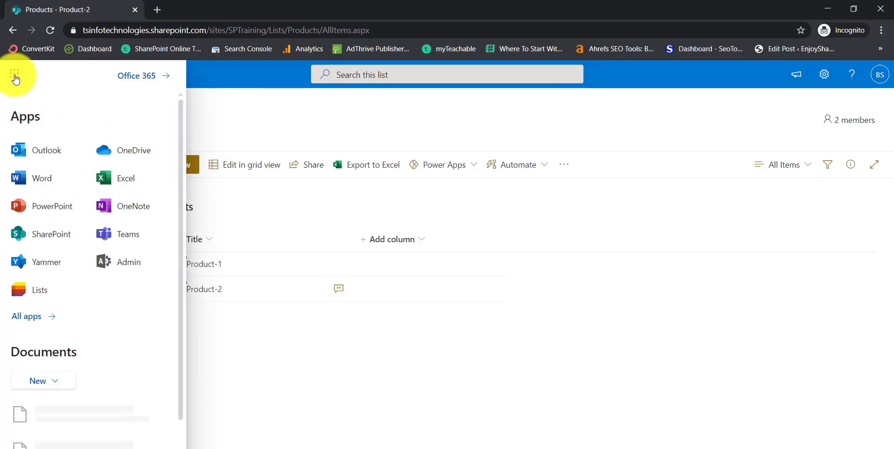
{"action": "left_click", "coordinate": [81, 289]}
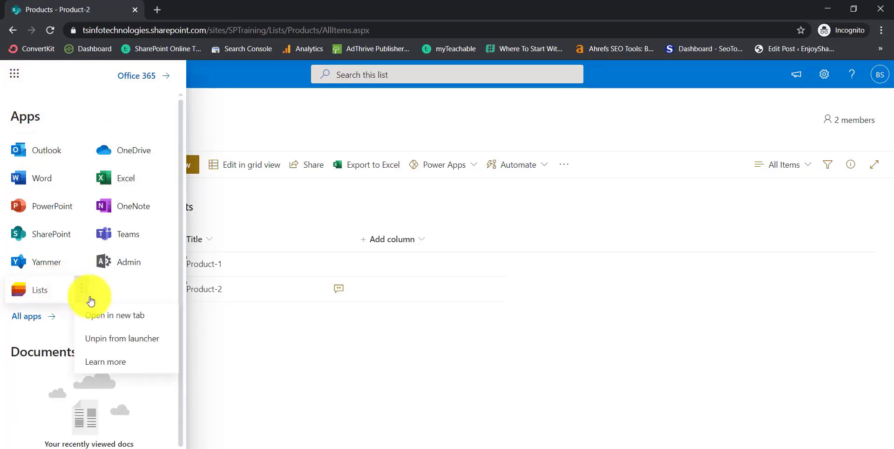
{"action": "left_click", "coordinate": [111, 312]}
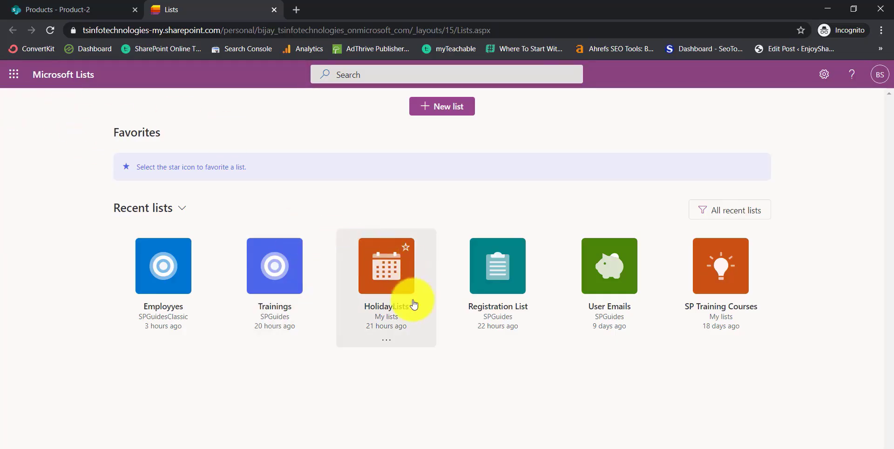
{"action": "left_click", "coordinate": [395, 282]}
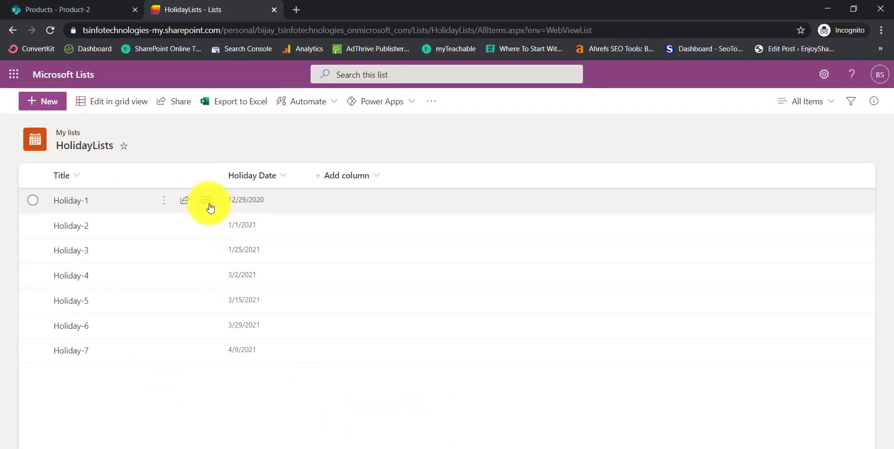
{"action": "left_click", "coordinate": [207, 201]}
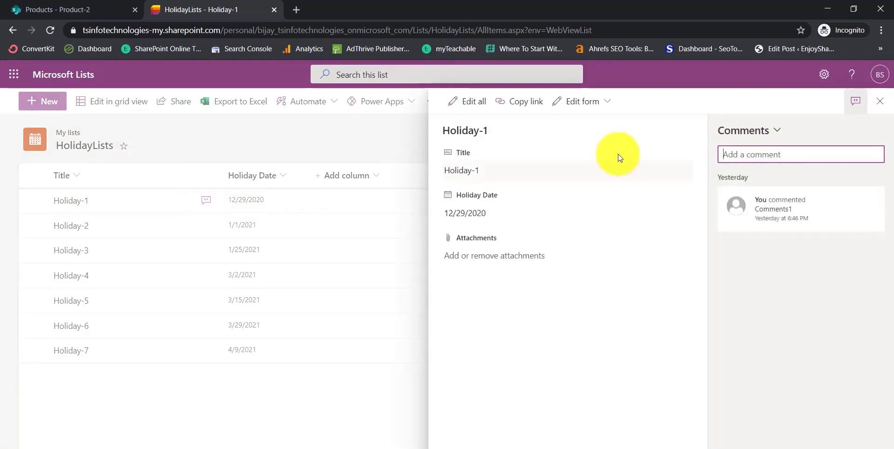
{"action": "left_click", "coordinate": [880, 101]}
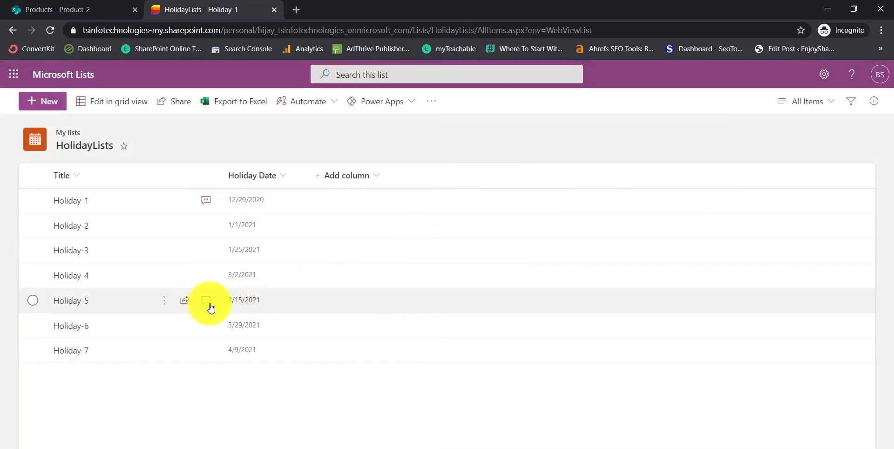
Step: Post the comment Comment1 on the Holiday-5 item, close its details and select the Holiday-3 item
{"action": "left_click", "coordinate": [209, 303]}
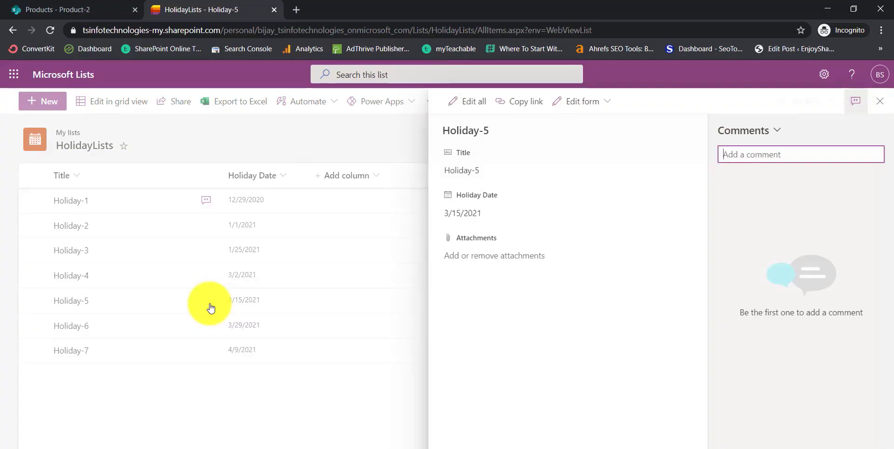
{"action": "left_click", "coordinate": [736, 154]}
{"action": "type", "text": "Comment1"}
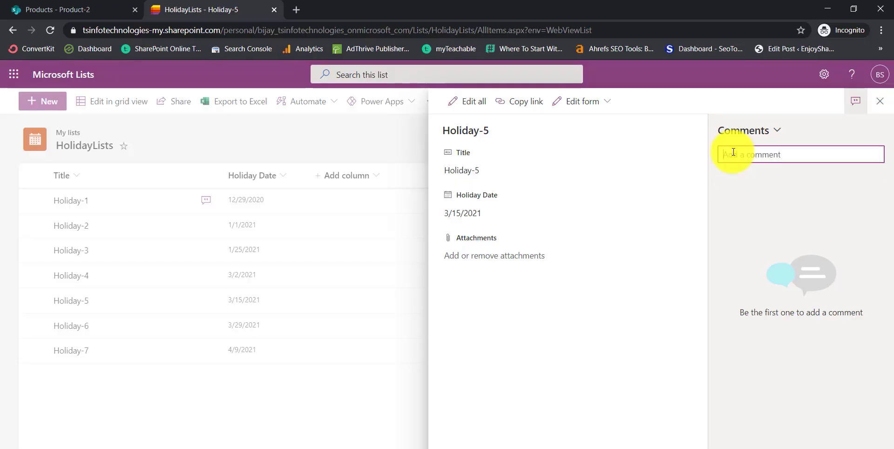
{"action": "key", "text": "Return"}
{"action": "left_click", "coordinate": [879, 101]}
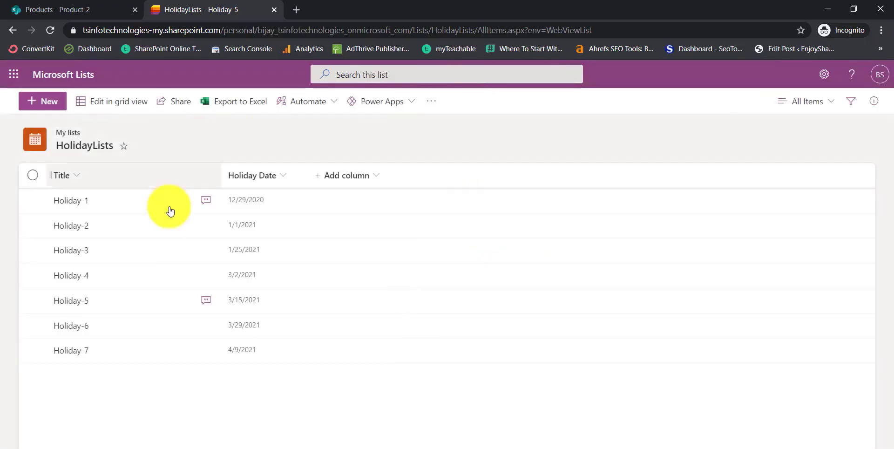
{"action": "left_click", "coordinate": [33, 250]}
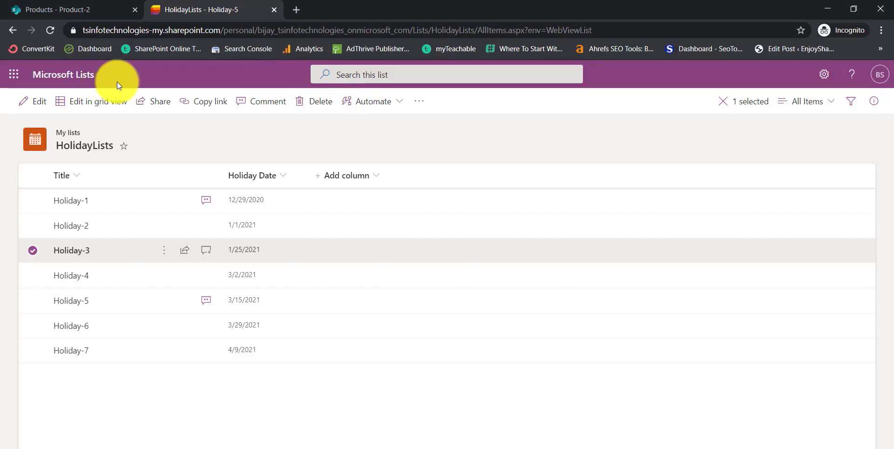
Step: Return to the browser tab with the Products list, dismiss the app launcher and open the SPTraining site's home page
{"action": "left_click", "coordinate": [95, 7]}
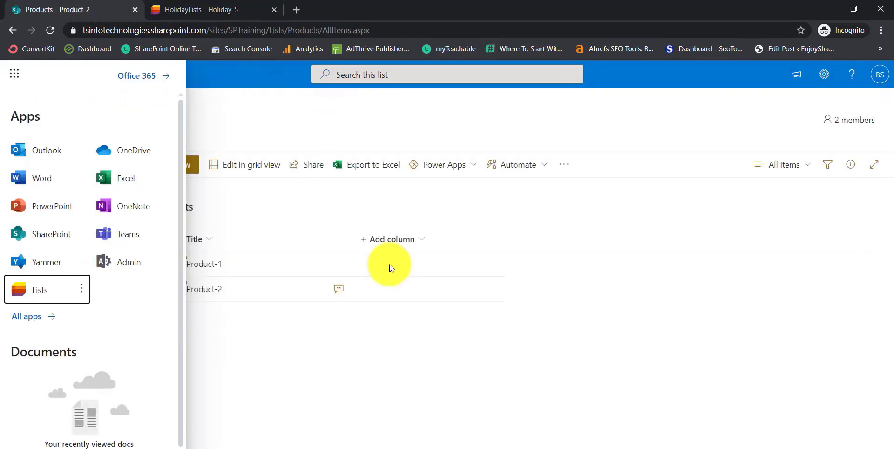
{"action": "left_click", "coordinate": [462, 359]}
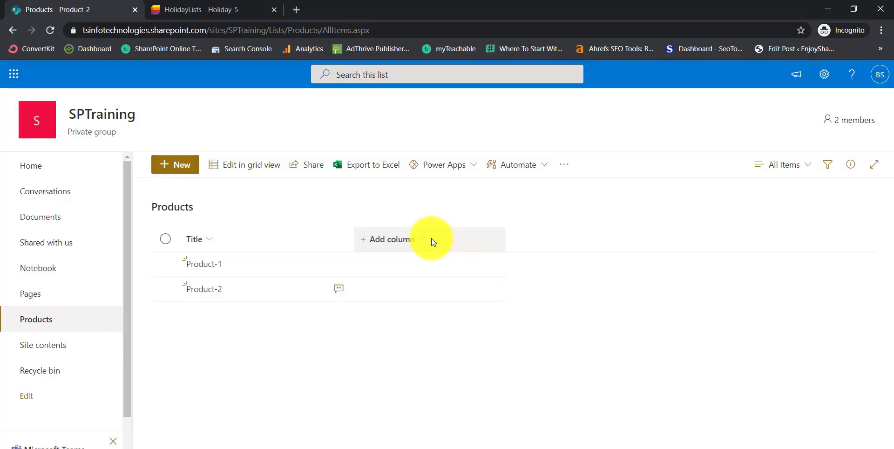
{"action": "left_click", "coordinate": [29, 164]}
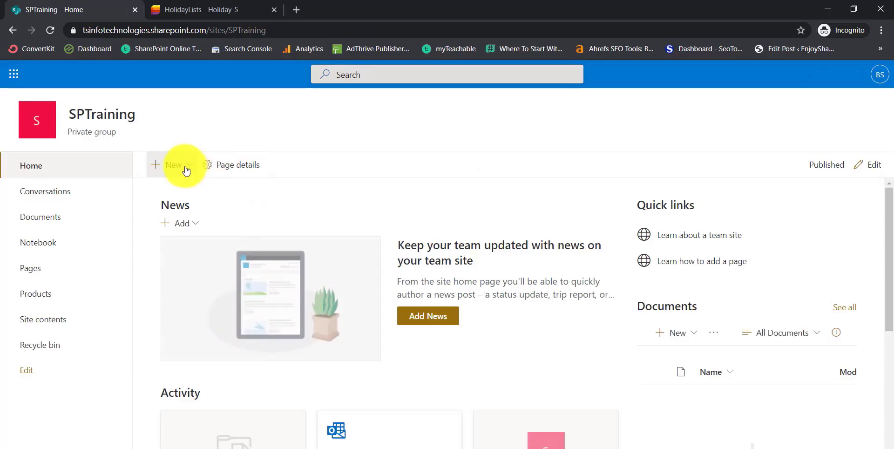
Step: Create a blank list named Training on the SPTraining site, shown in the site navigation
{"action": "left_click", "coordinate": [183, 166]}
{"action": "left_click", "coordinate": [191, 189]}
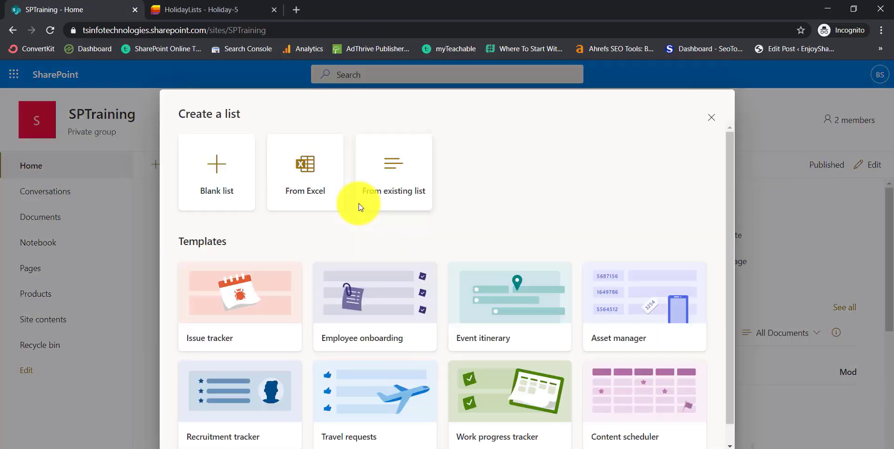
{"action": "left_click", "coordinate": [212, 176]}
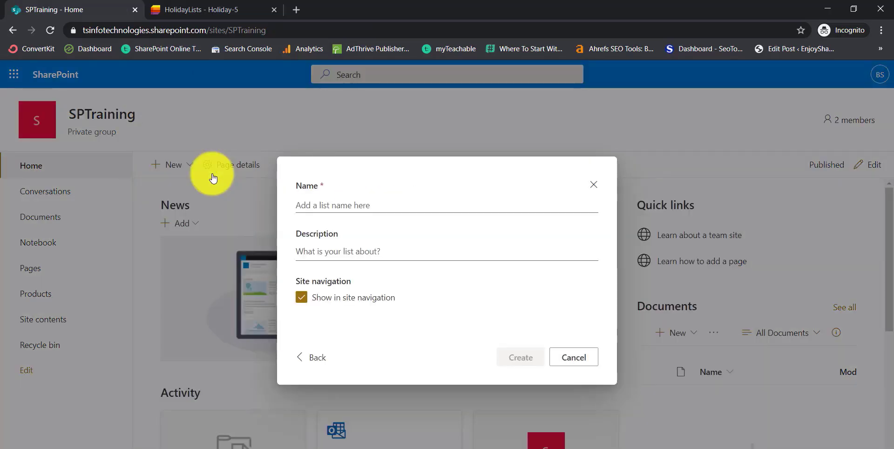
{"action": "left_click", "coordinate": [320, 196]}
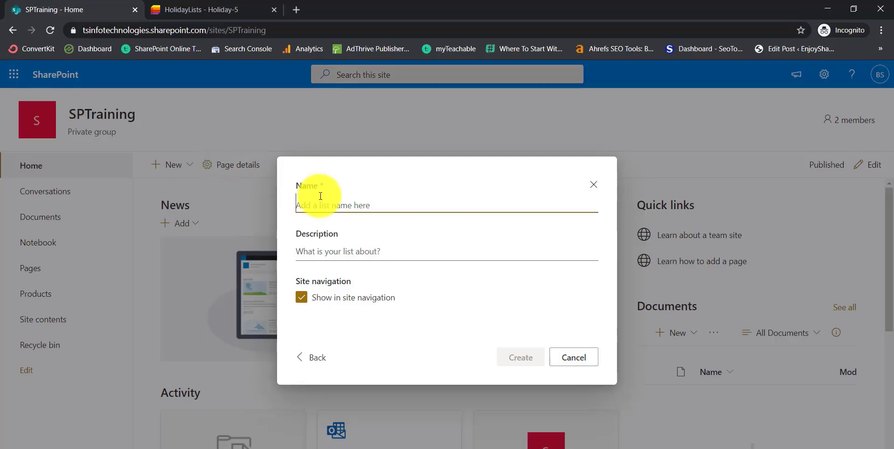
{"action": "type", "text": "Trainin"}
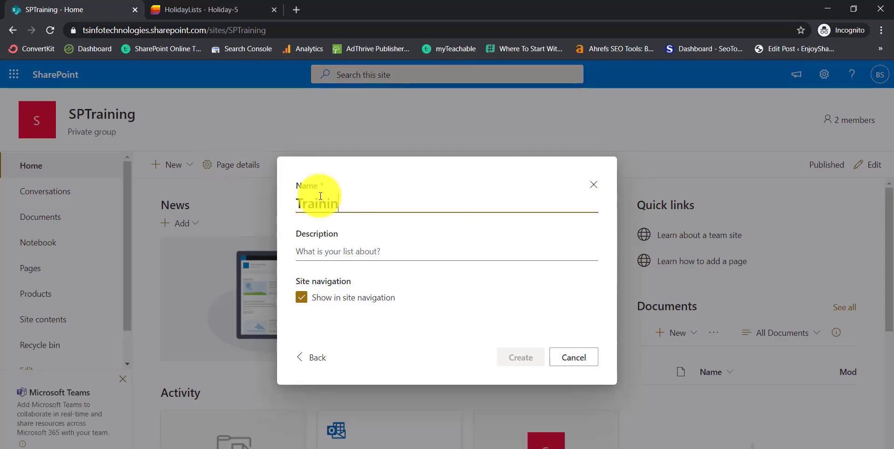
{"action": "type", "text": "g"}
{"action": "left_click", "coordinate": [479, 332]}
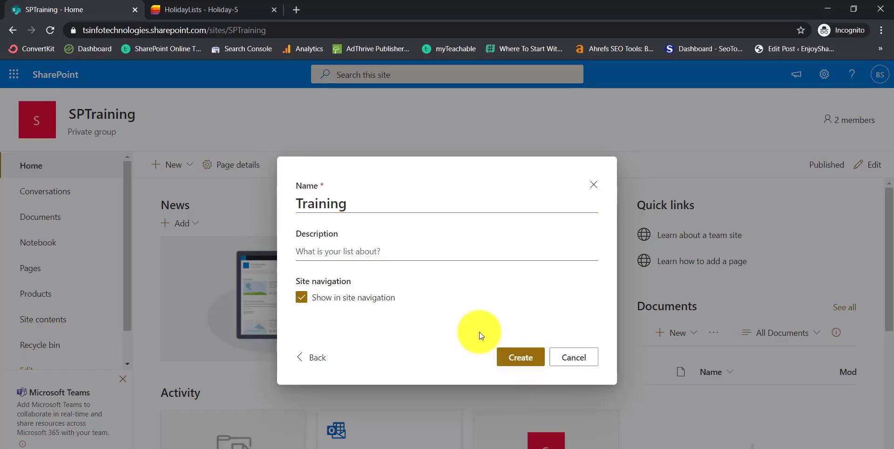
{"action": "left_click", "coordinate": [520, 357]}
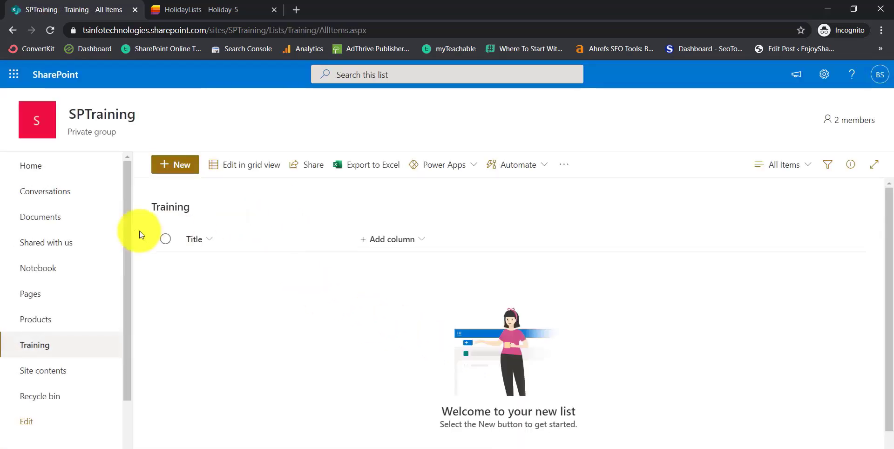
Step: Switch the Training list to the classic SharePoint experience
{"action": "scroll", "coordinate": [130, 269], "scroll_direction": "down", "scroll_amount": 1}
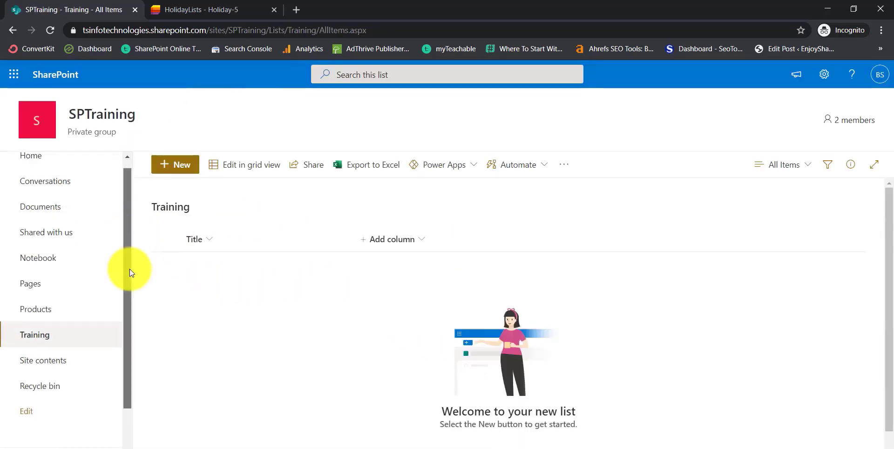
{"action": "scroll", "coordinate": [129, 269], "scroll_direction": "down", "scroll_amount": 3}
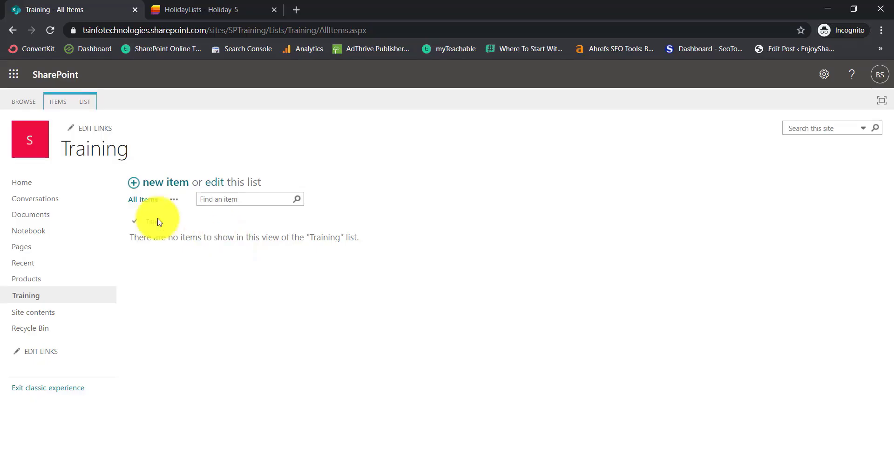
Step: Start a new column named Comments in the Training list, with the type Multiple lines of text
{"action": "left_click", "coordinate": [85, 105]}
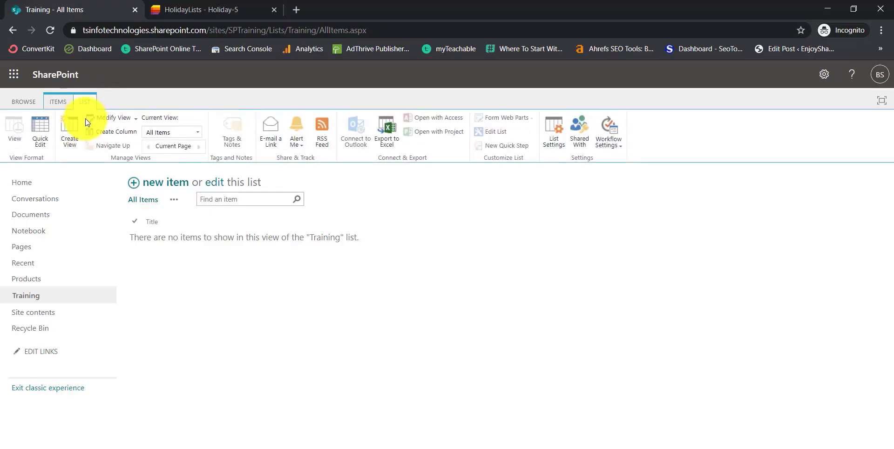
{"action": "left_click", "coordinate": [116, 133]}
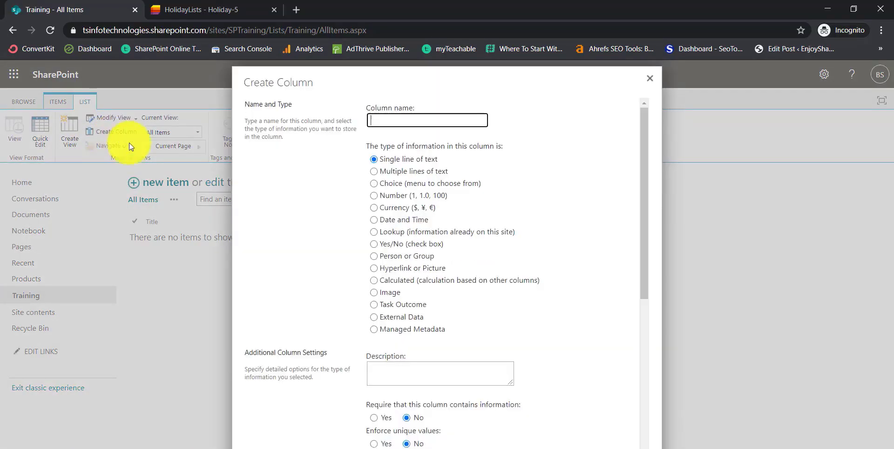
{"action": "left_click", "coordinate": [406, 116]}
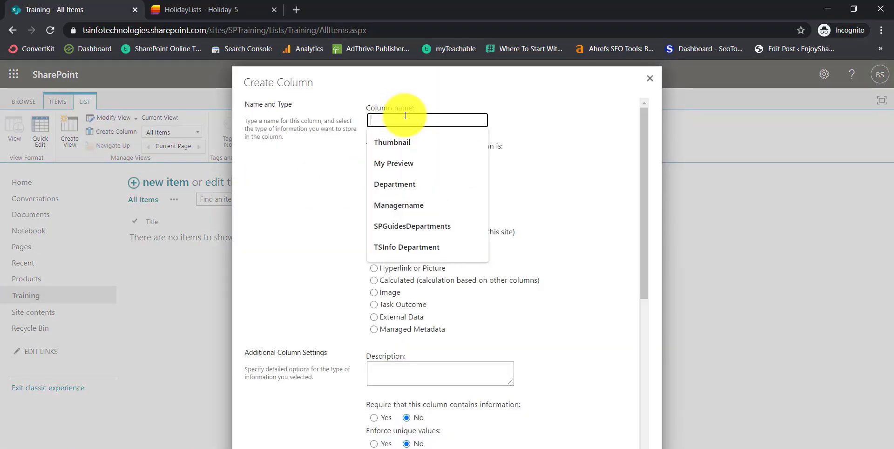
{"action": "type", "text": "Comm"}
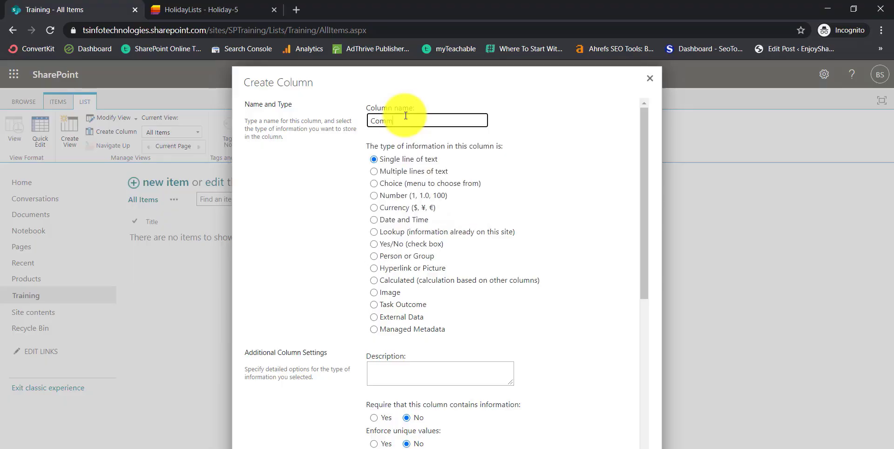
{"action": "type", "text": "ents"}
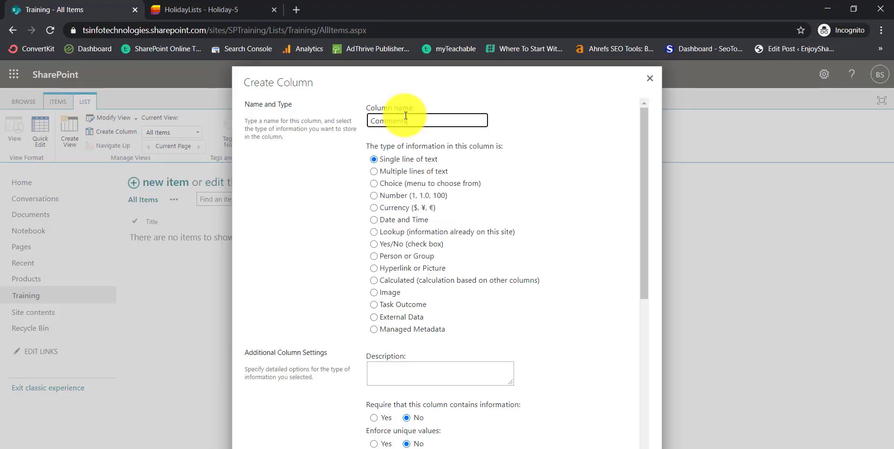
{"action": "left_click", "coordinate": [374, 171]}
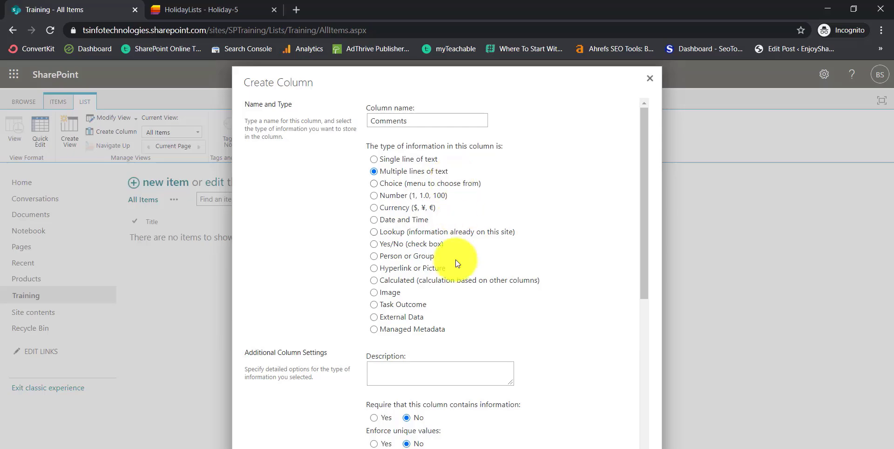
Step: Try to create the Comments column with Append Changes to Existing Text set to Yes, and close the column dialog
{"action": "scroll", "coordinate": [455, 260], "scroll_direction": "down", "scroll_amount": 5}
{"action": "scroll", "coordinate": [456, 262], "scroll_direction": "down", "scroll_amount": 3}
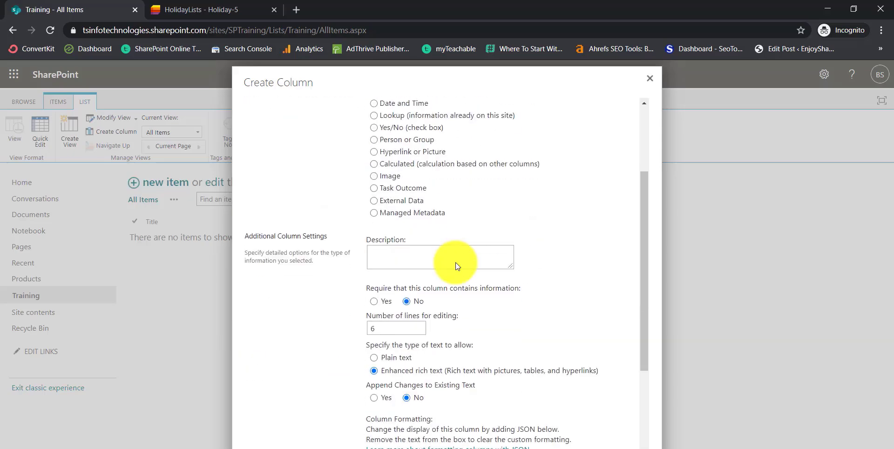
{"action": "scroll", "coordinate": [455, 262], "scroll_direction": "up", "scroll_amount": 3}
{"action": "scroll", "coordinate": [442, 268], "scroll_direction": "down", "scroll_amount": 5}
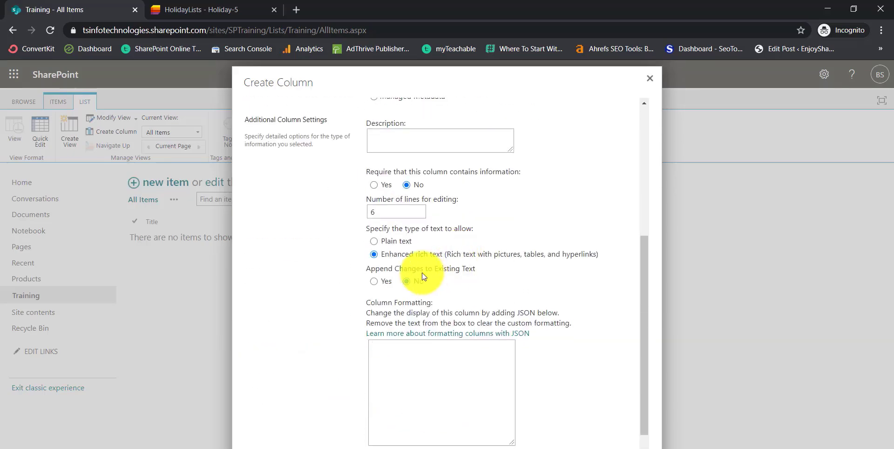
{"action": "left_click", "coordinate": [373, 281]}
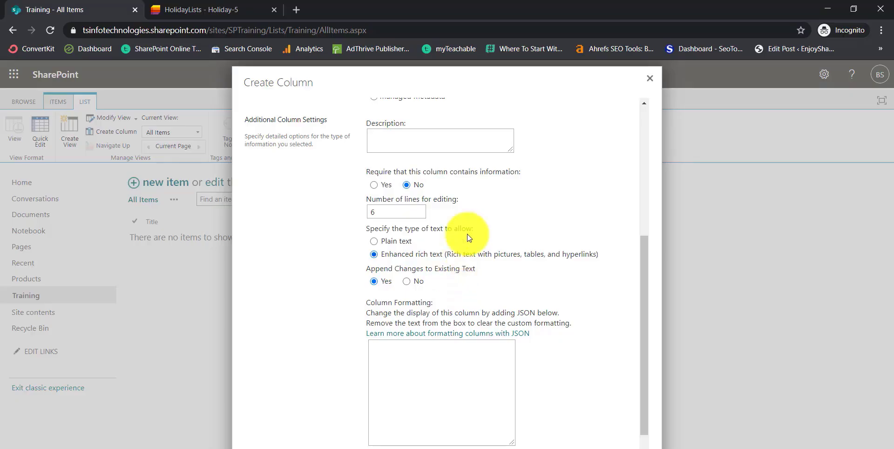
{"action": "scroll", "coordinate": [463, 238], "scroll_direction": "down", "scroll_amount": 2}
{"action": "left_click", "coordinate": [568, 446]}
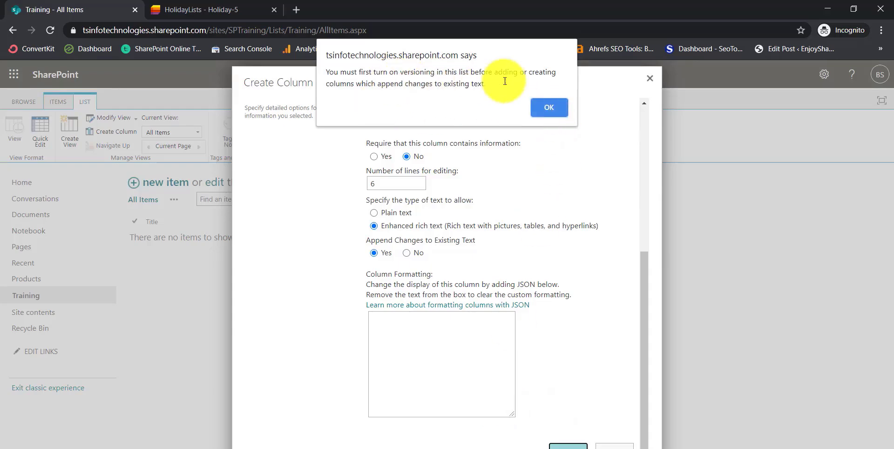
{"action": "left_click", "coordinate": [550, 103]}
{"action": "left_click", "coordinate": [650, 79]}
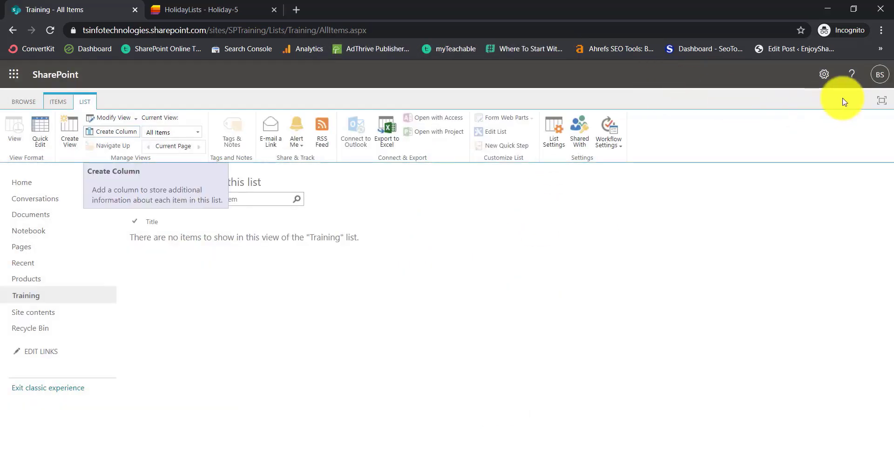
Step: Turn on item version history for the Training list, keeping 100 versions
{"action": "left_click", "coordinate": [823, 74]}
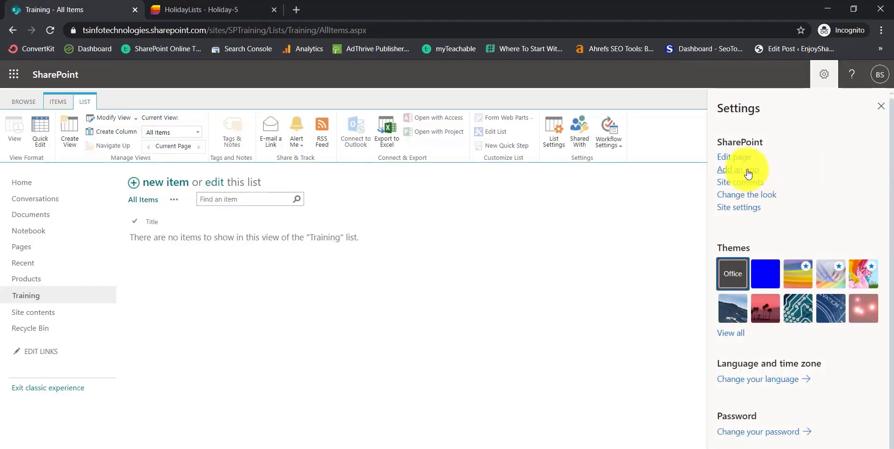
{"action": "left_click", "coordinate": [561, 144]}
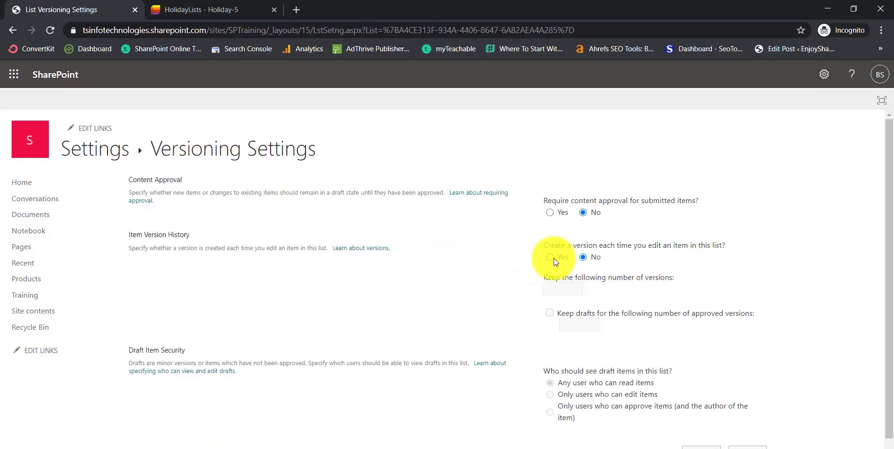
{"action": "left_click", "coordinate": [556, 294]}
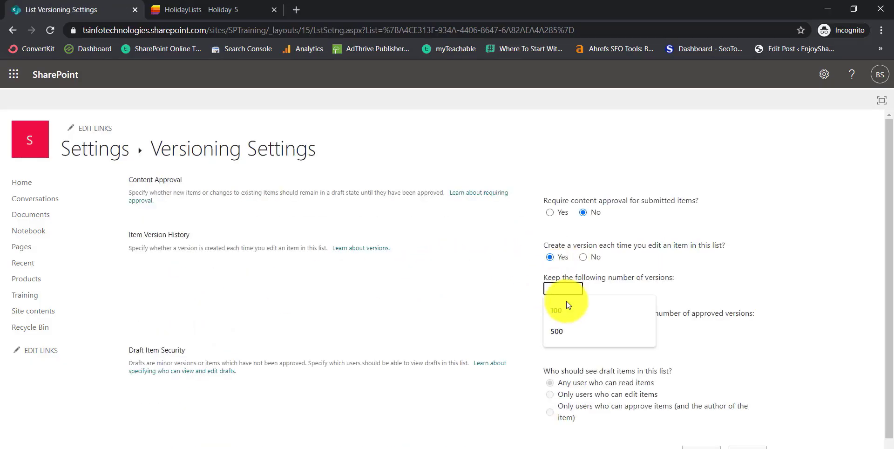
{"action": "left_click", "coordinate": [577, 302]}
{"action": "scroll", "coordinate": [702, 350], "scroll_direction": "down", "scroll_amount": 1}
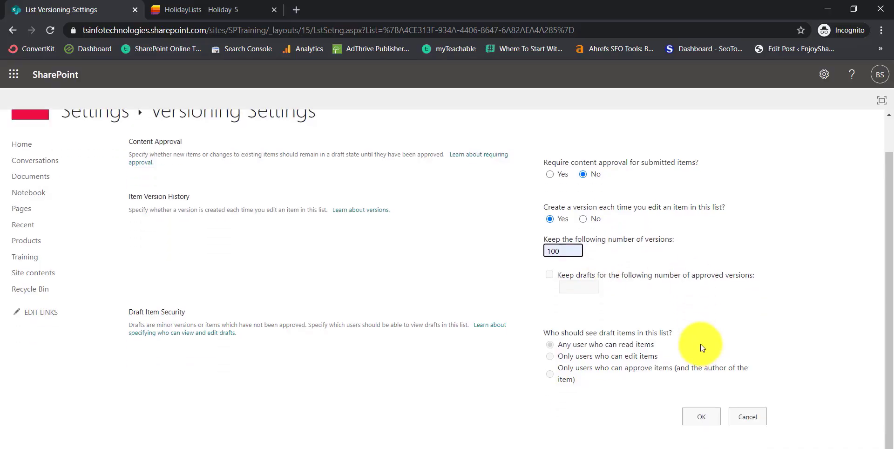
{"action": "left_click", "coordinate": [706, 418]}
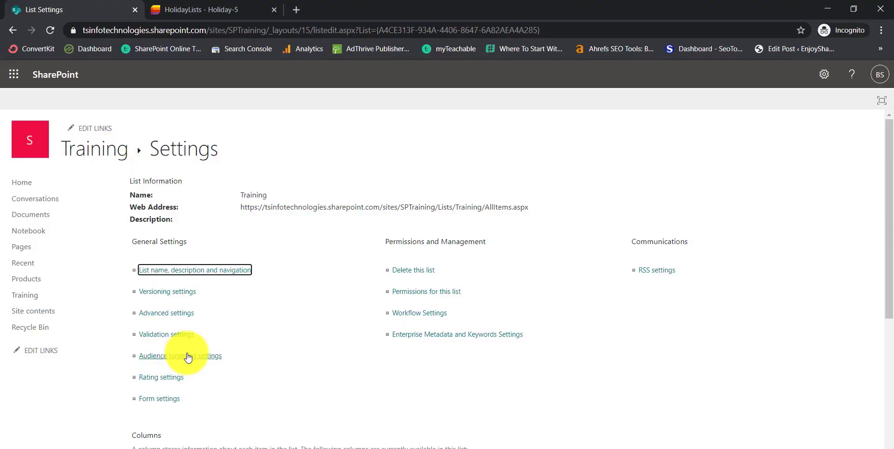
Step: Create a Comments column in the Training list as Multiple lines of text, with Append Changes to Existing Text set to Yes
{"action": "scroll", "coordinate": [186, 355], "scroll_direction": "down", "scroll_amount": 3}
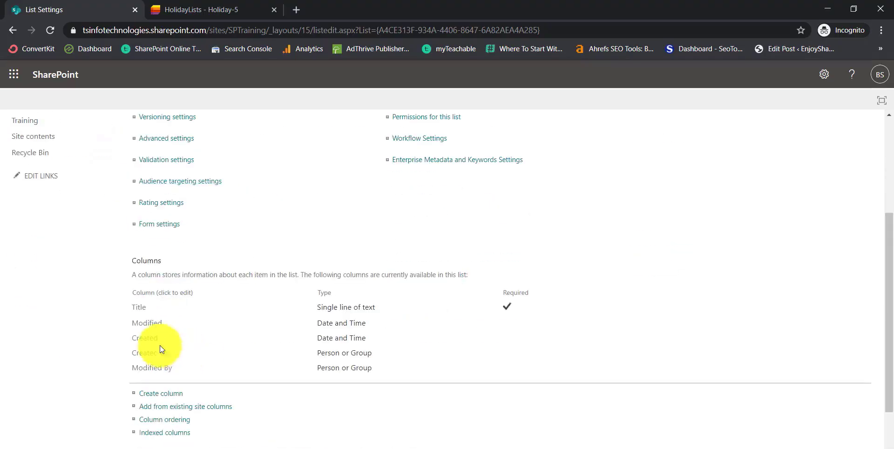
{"action": "left_click", "coordinate": [161, 393]}
{"action": "left_click", "coordinate": [317, 199]}
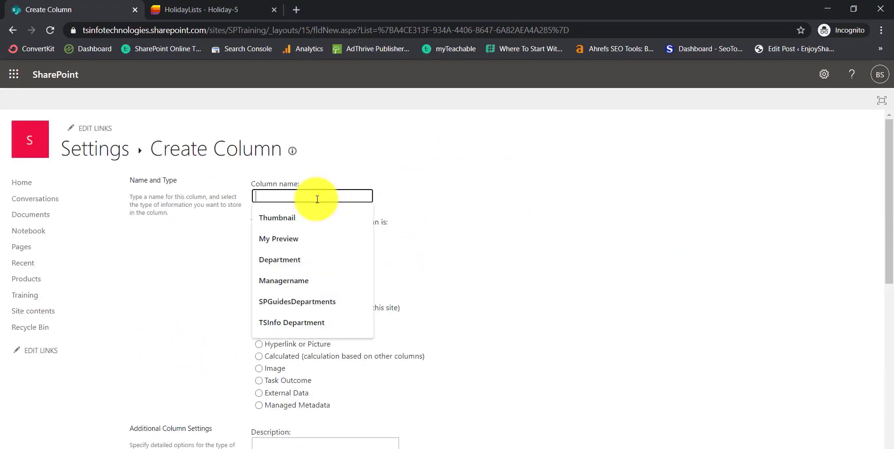
{"action": "type", "text": "Come"}
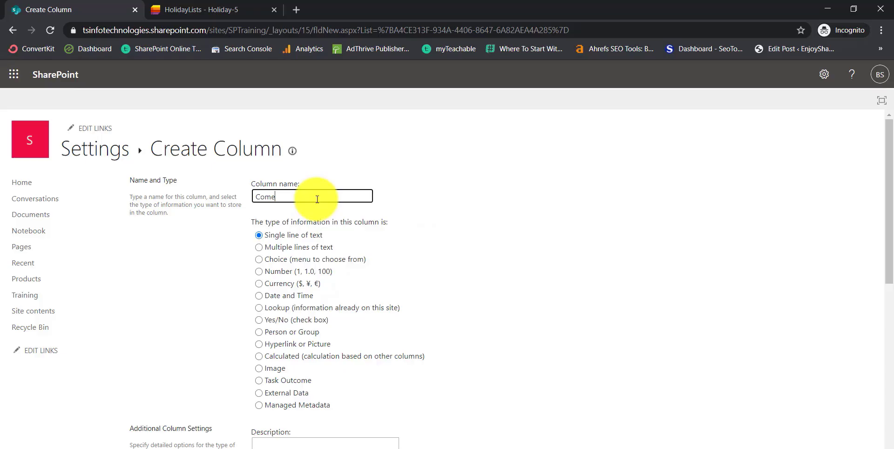
{"action": "key", "text": "BackSpace"}
{"action": "type", "text": "mens"}
{"action": "type", "text": "ts"}
{"action": "scroll", "coordinate": [283, 187], "scroll_direction": "down", "scroll_amount": 3}
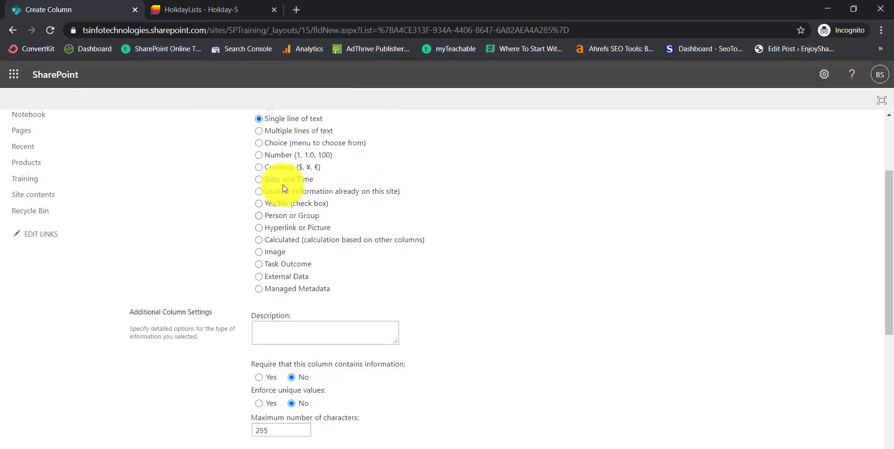
{"action": "left_click", "coordinate": [257, 131]}
{"action": "scroll", "coordinate": [325, 284], "scroll_direction": "down", "scroll_amount": 5}
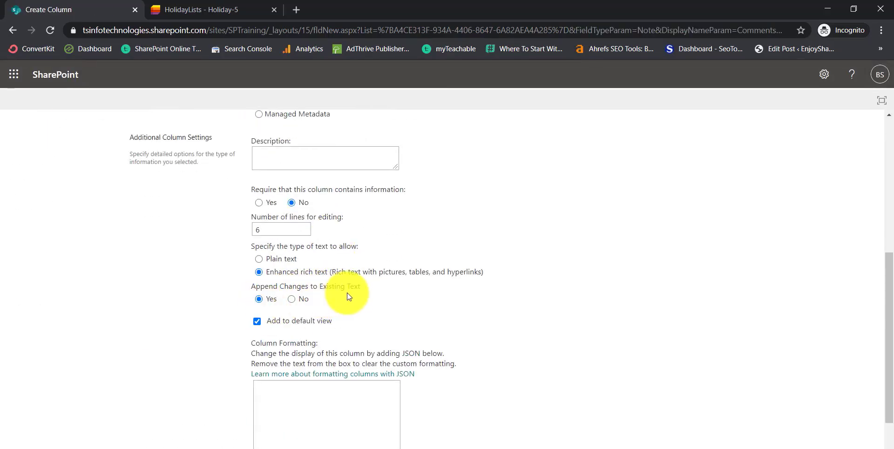
{"action": "scroll", "coordinate": [359, 292], "scroll_direction": "down", "scroll_amount": 3}
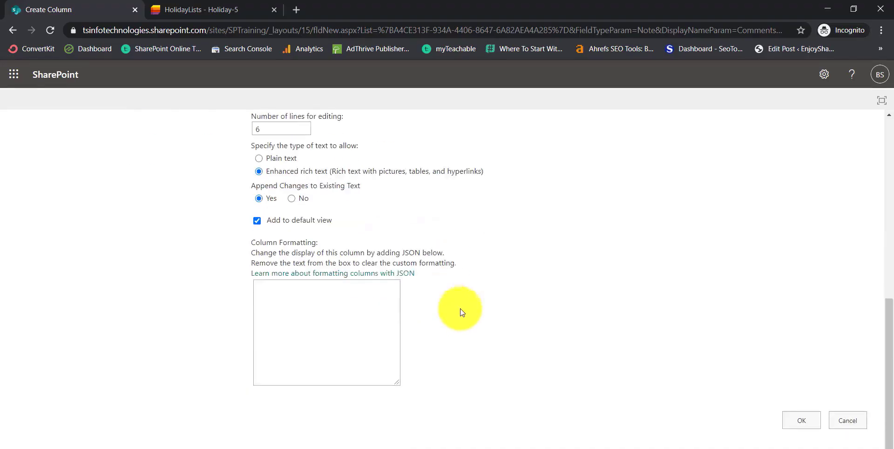
{"action": "left_click", "coordinate": [801, 416]}
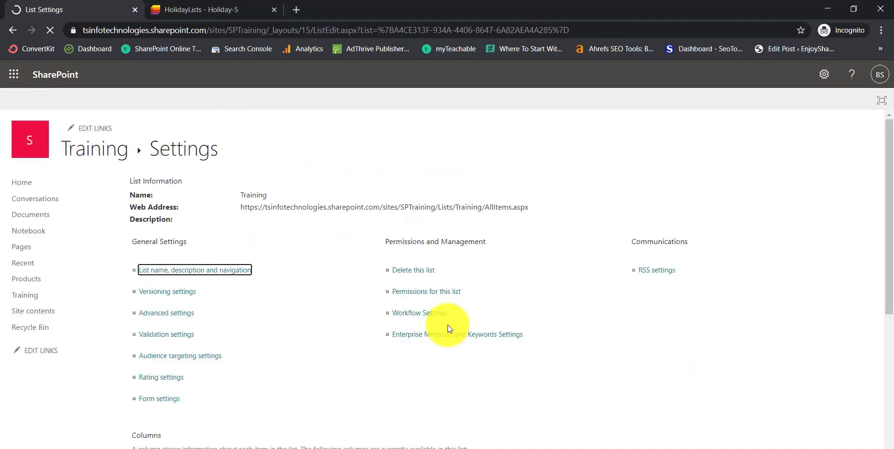
Step: Add an item titled Item1 with the comment Comment-1 to the Training list and save it
{"action": "left_click", "coordinate": [113, 160]}
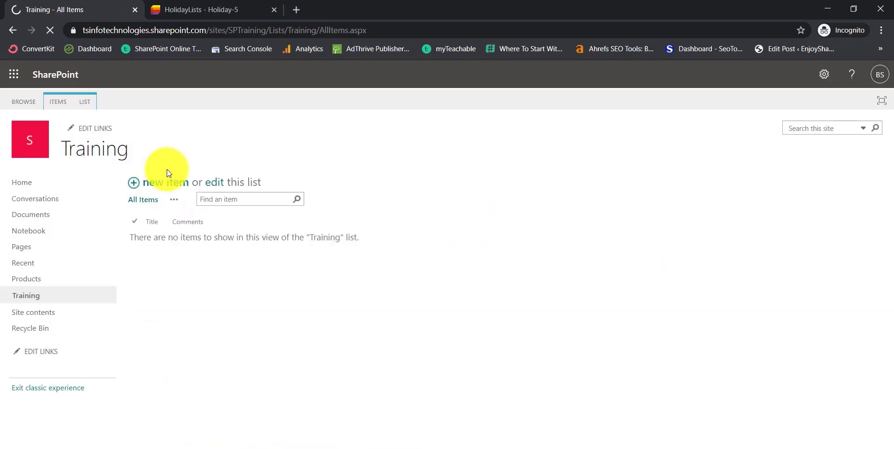
{"action": "left_click", "coordinate": [171, 183]}
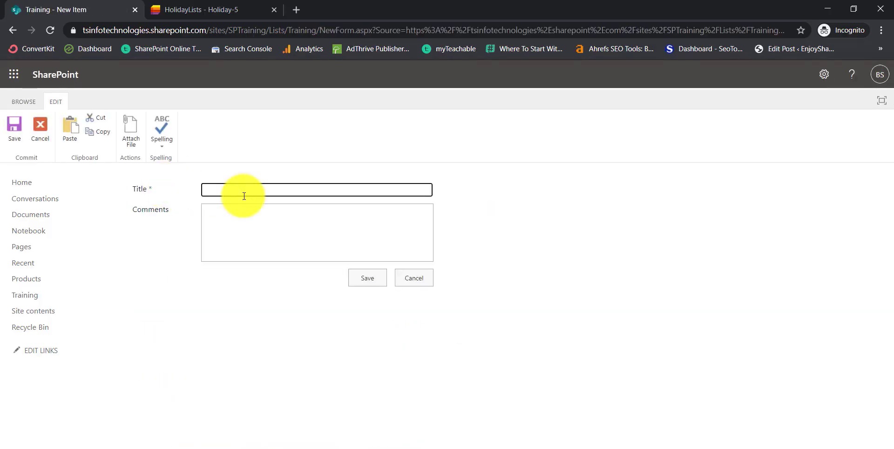
{"action": "type", "text": "Item1"}
{"action": "left_click", "coordinate": [229, 222]}
{"action": "type", "text": "Co"}
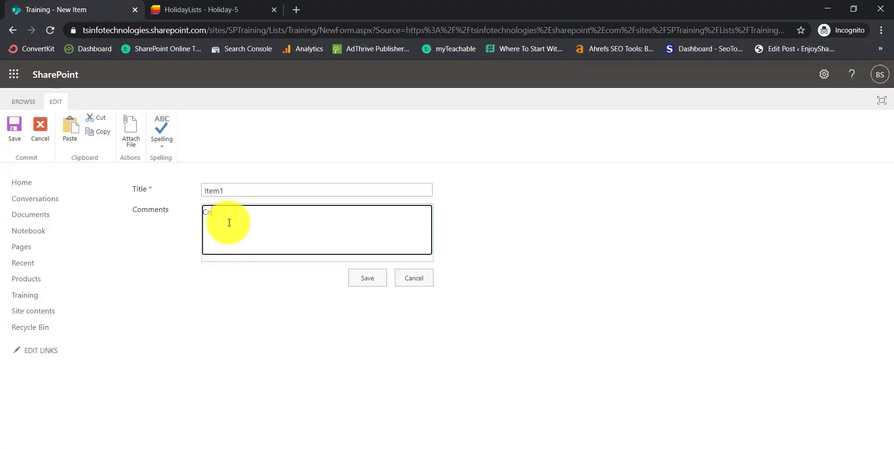
{"action": "type", "text": "mment"}
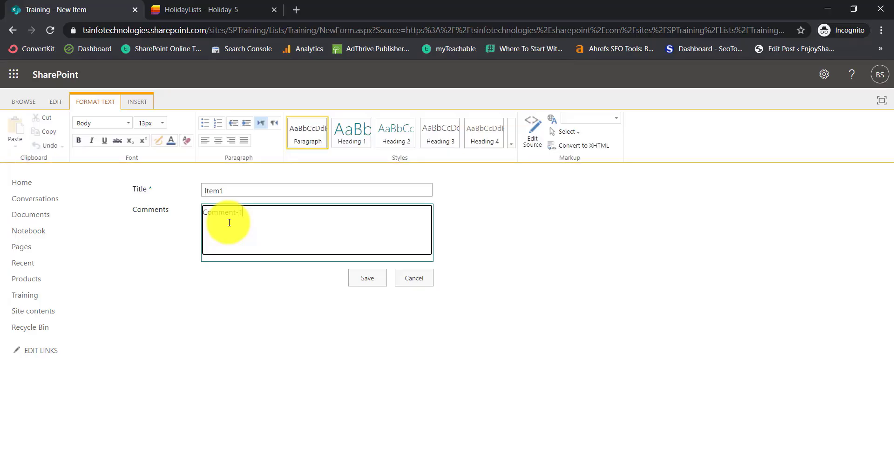
{"action": "type", "text": "-1"}
{"action": "left_click", "coordinate": [374, 282]}
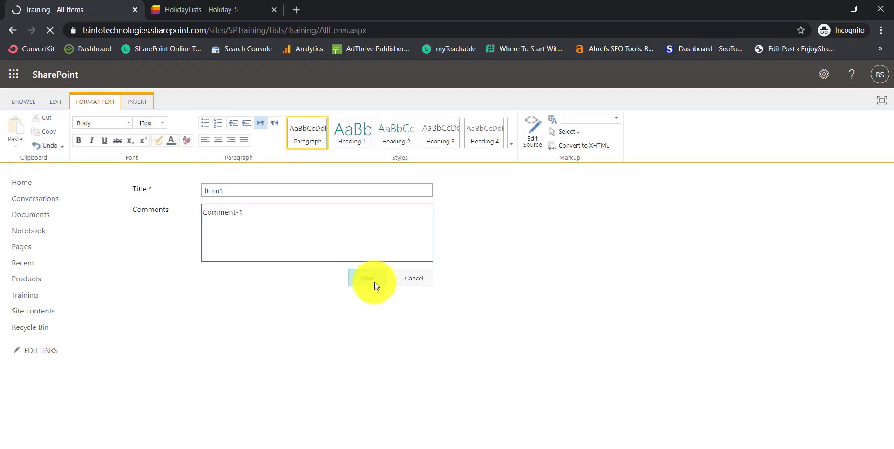
Step: Open Item1, review its comment entry, and save a new entry Comment-2 in the Comments field
{"action": "left_click", "coordinate": [159, 239]}
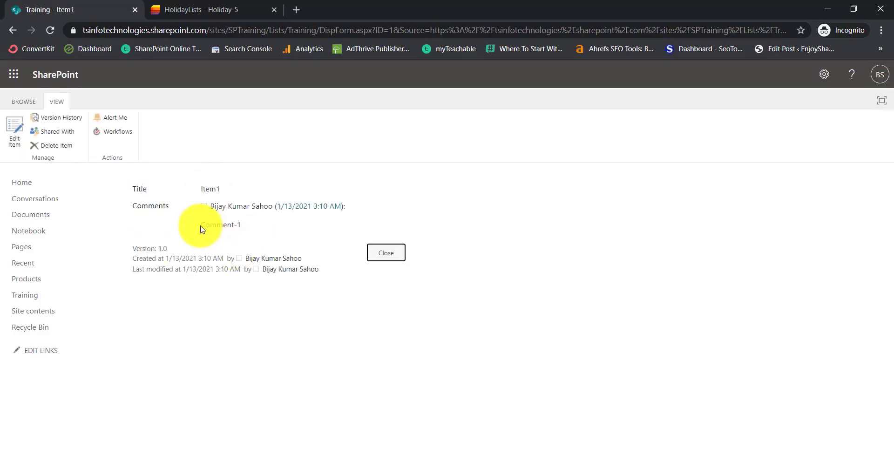
{"action": "left_click_drag", "start_coordinate": [201, 228], "coordinate": [261, 229]}
{"action": "left_click", "coordinate": [212, 218]}
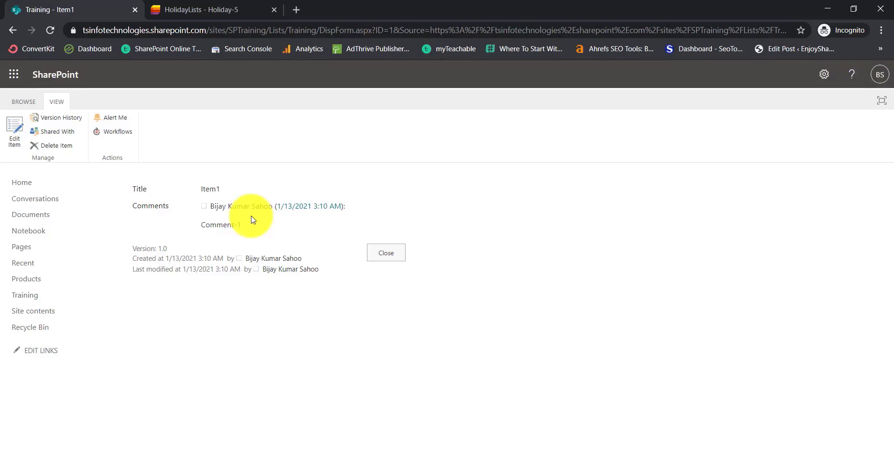
{"action": "left_click", "coordinate": [16, 146]}
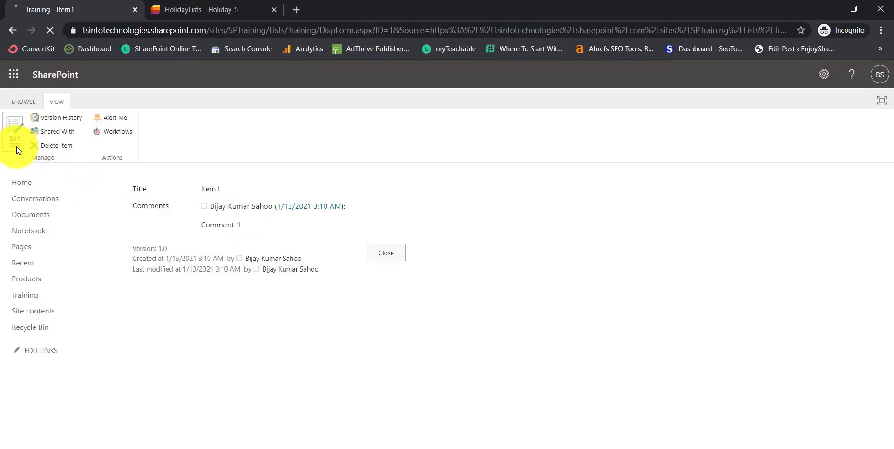
{"action": "left_click", "coordinate": [260, 218]}
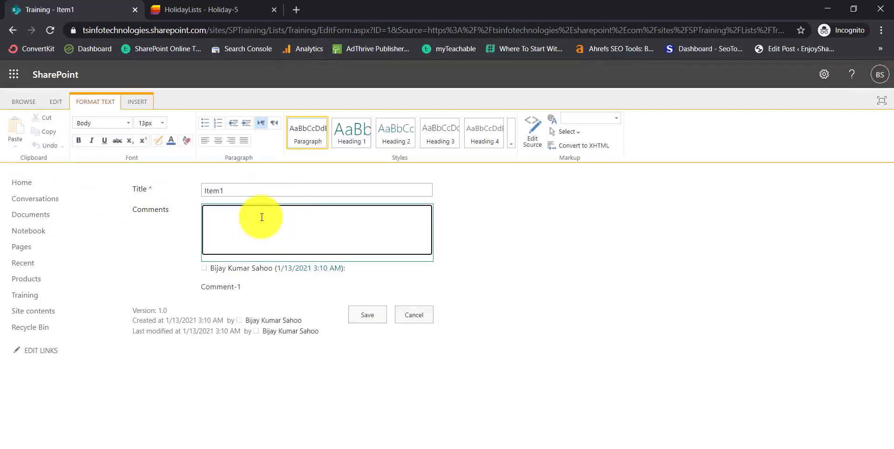
{"action": "left_click", "coordinate": [509, 281]}
{"action": "left_click_drag", "start_coordinate": [214, 279], "coordinate": [253, 286]}
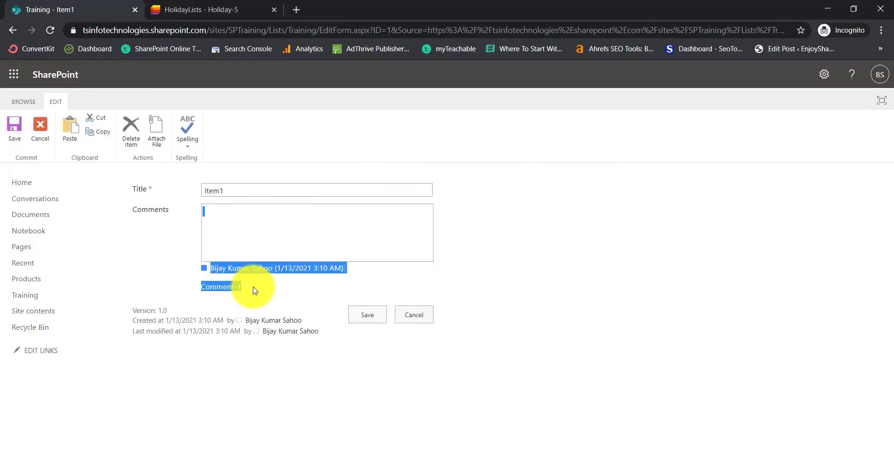
{"action": "left_click", "coordinate": [266, 292]}
{"action": "left_click", "coordinate": [232, 214]}
{"action": "type", "text": "C"}
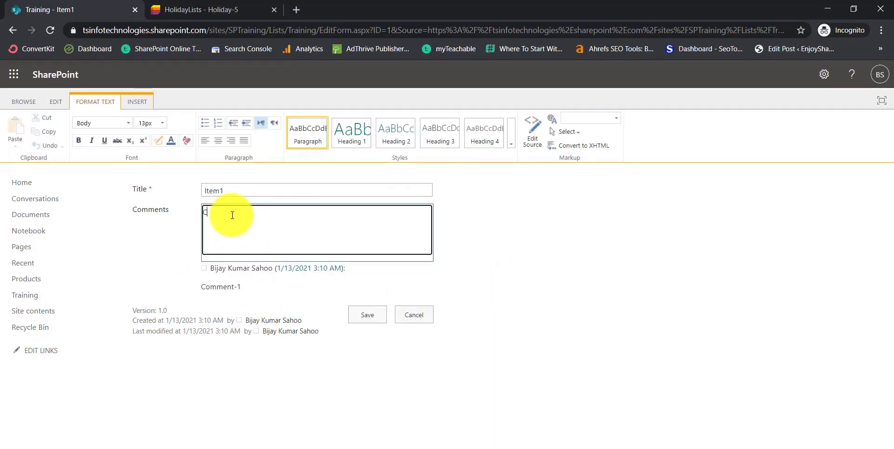
{"action": "type", "text": "omment-2"}
{"action": "left_click", "coordinate": [367, 309]}
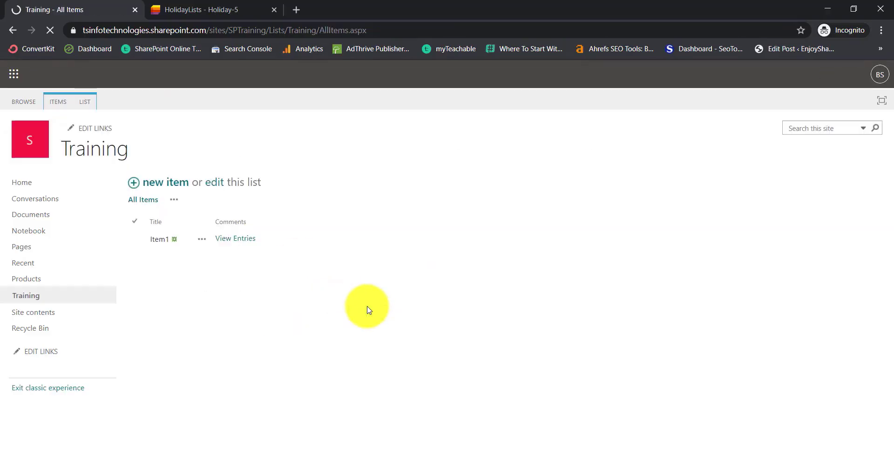
Step: Append Comment3 to the Comments field of Item1, save it, and view the item's comment entries
{"action": "left_click", "coordinate": [241, 239]}
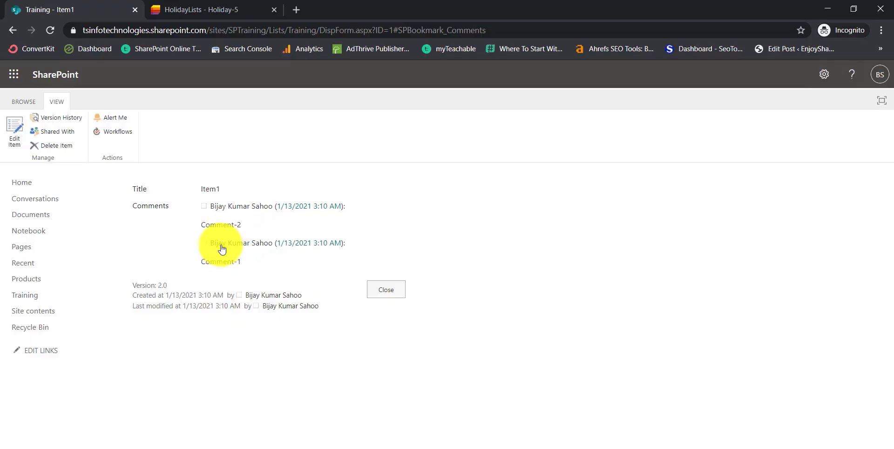
{"action": "left_click_drag", "start_coordinate": [241, 261], "coordinate": [216, 261]}
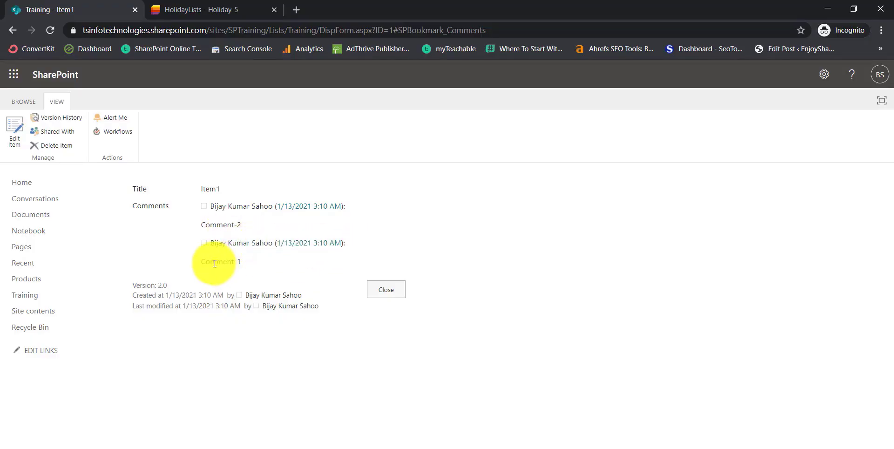
{"action": "left_click", "coordinate": [15, 130]}
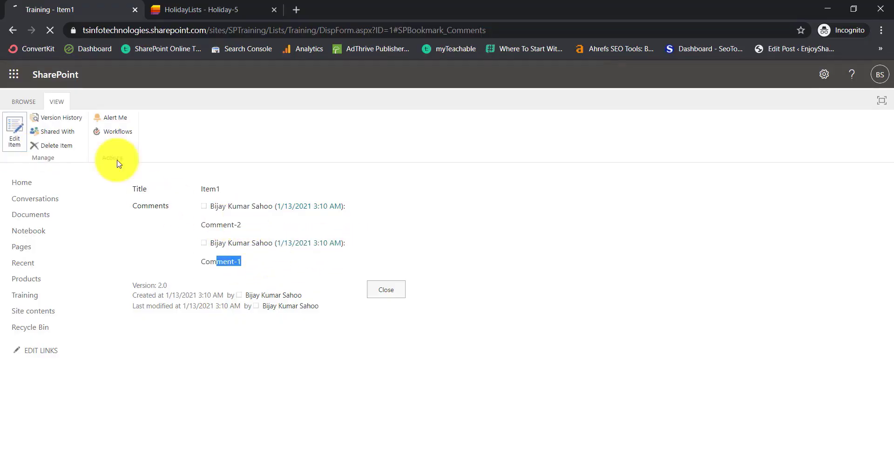
{"action": "type", "text": "Co"}
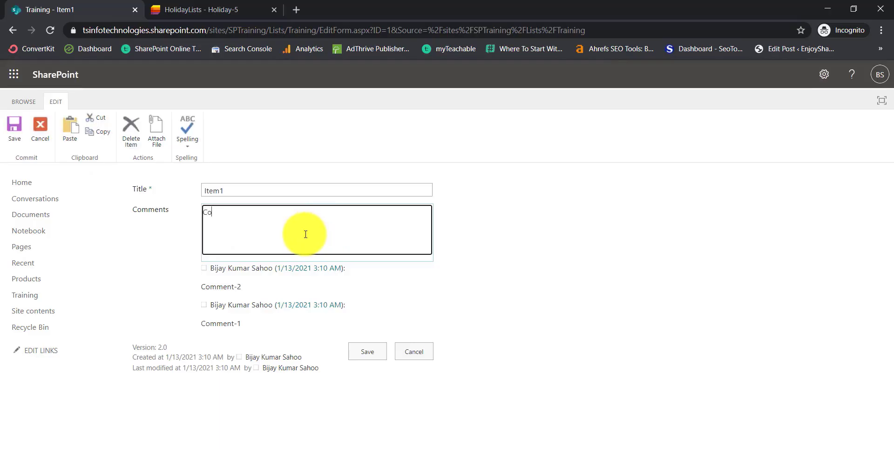
{"action": "type", "text": "mment3"}
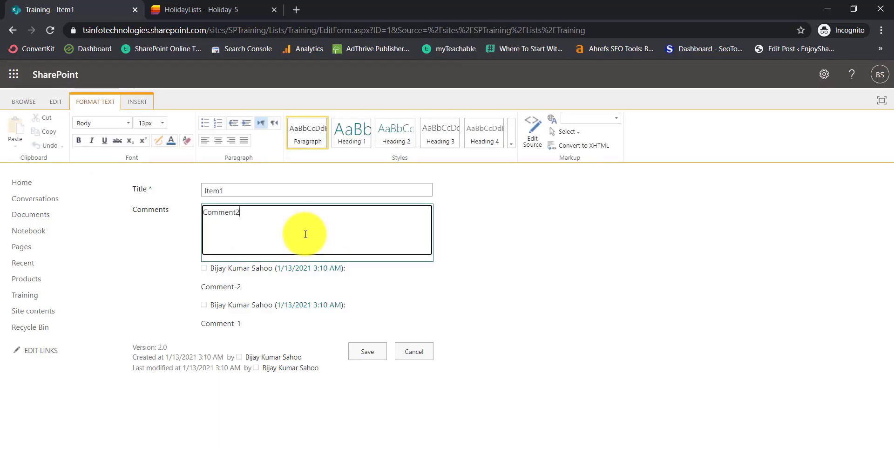
{"action": "left_click", "coordinate": [370, 350]}
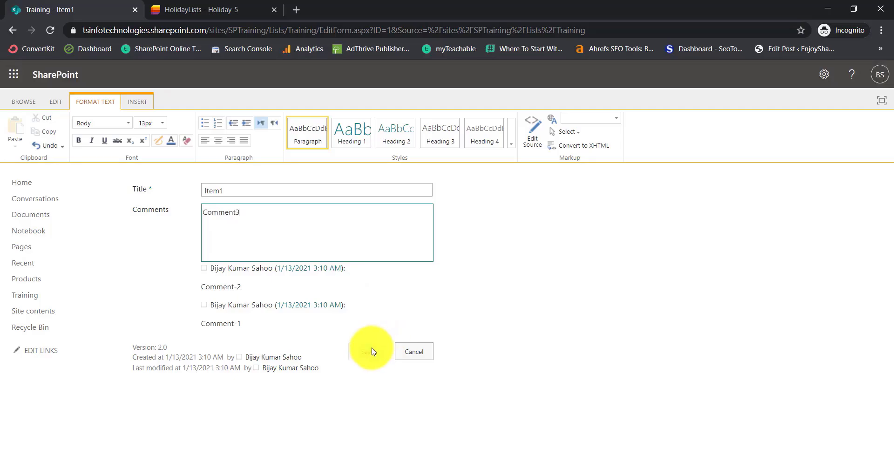
{"action": "left_click", "coordinate": [249, 245]}
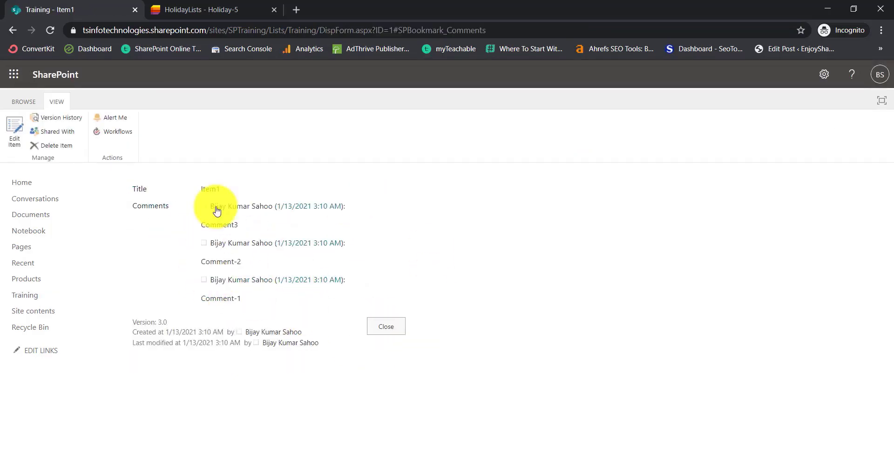
Step: Leave the Training item and open the list settings of the Products list
{"action": "left_click", "coordinate": [23, 101]}
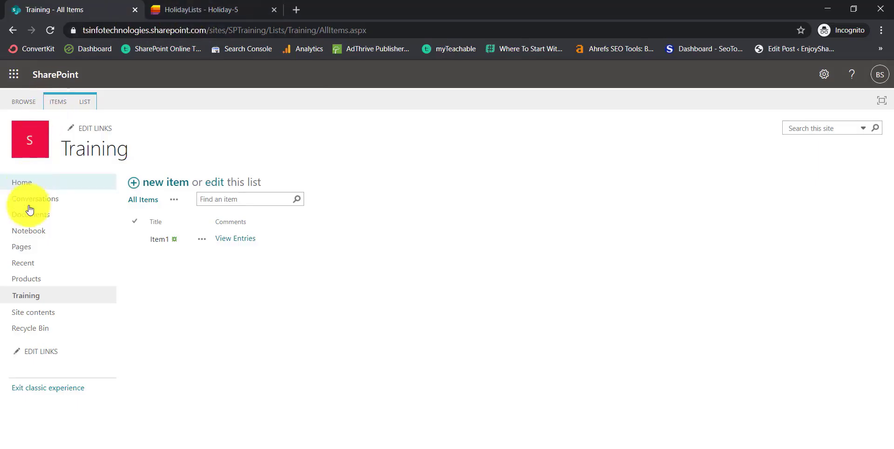
{"action": "left_click", "coordinate": [30, 280]}
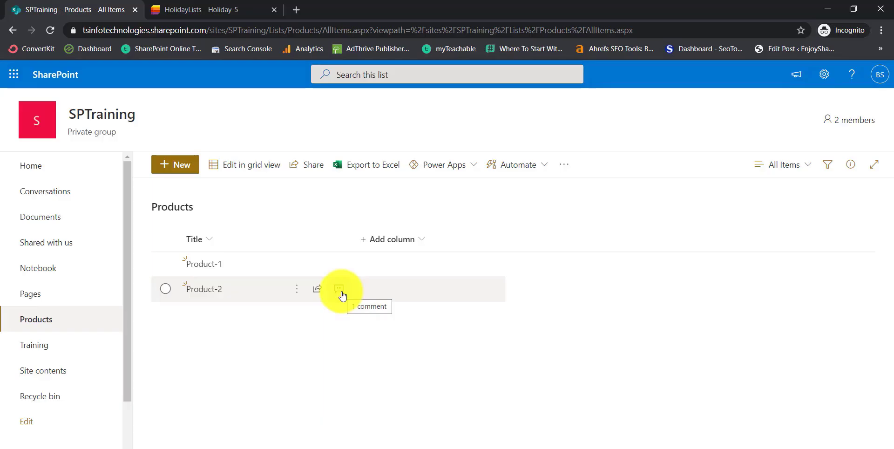
{"action": "left_click", "coordinate": [824, 75]}
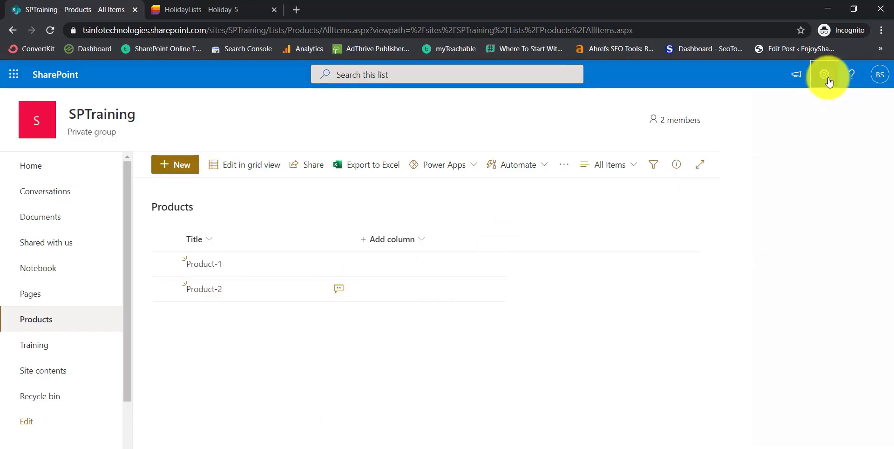
{"action": "left_click", "coordinate": [737, 194]}
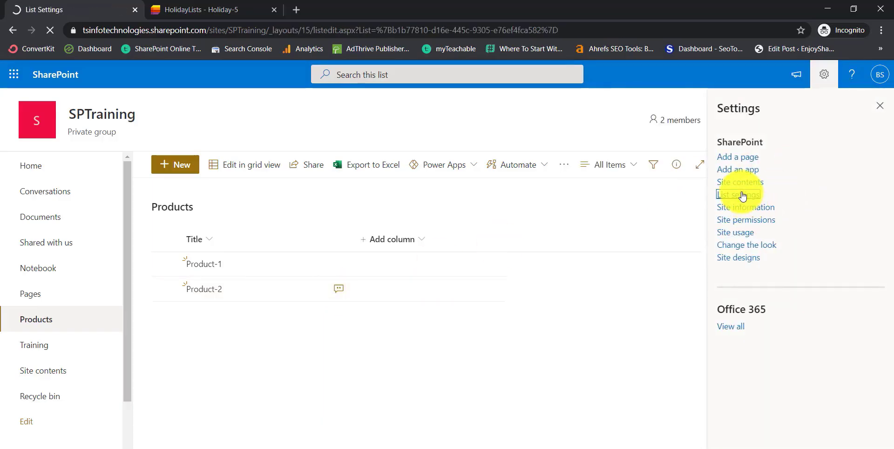
Step: Review the advanced settings of the Products list down to List experience, and return to the list's items
{"action": "left_click", "coordinate": [179, 313]}
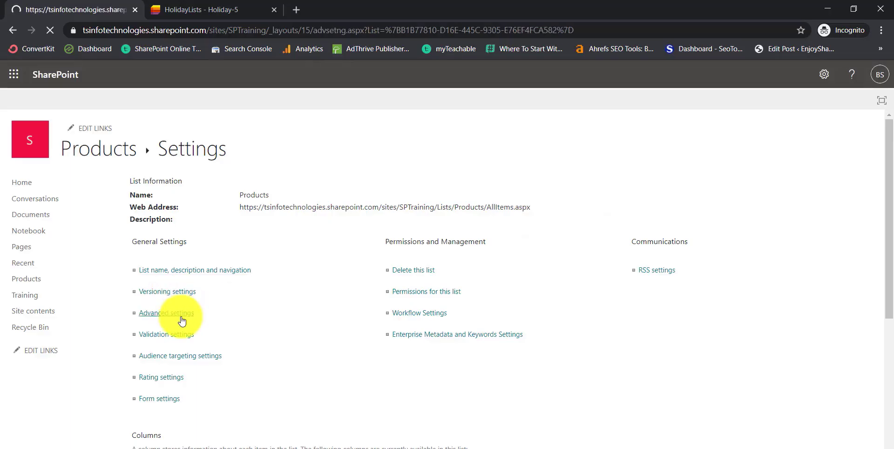
{"action": "scroll", "coordinate": [317, 318], "scroll_direction": "down", "scroll_amount": 9}
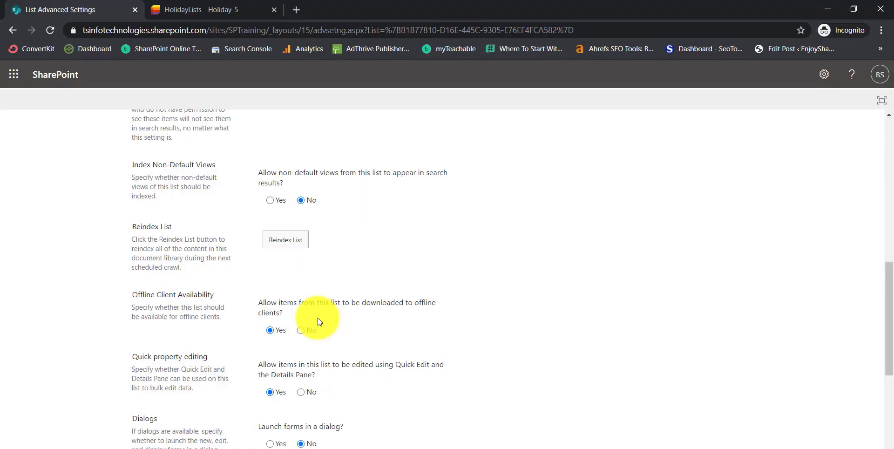
{"action": "scroll", "coordinate": [317, 294], "scroll_direction": "down", "scroll_amount": 6}
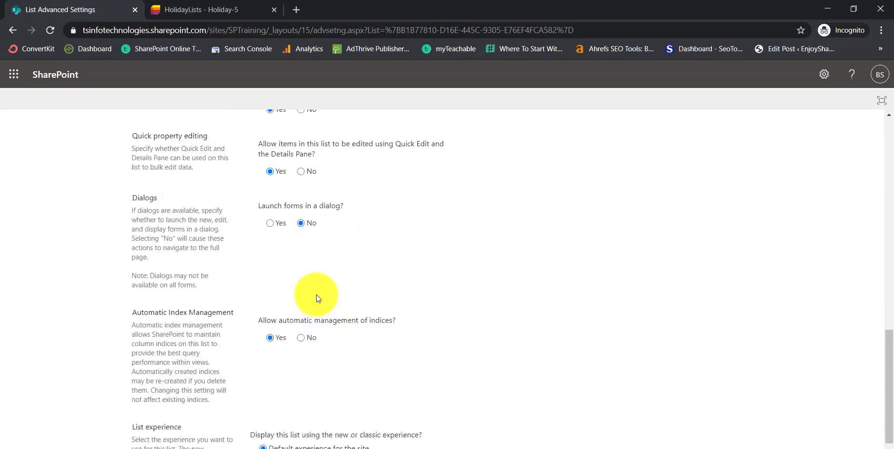
{"action": "left_click", "coordinate": [12, 31]}
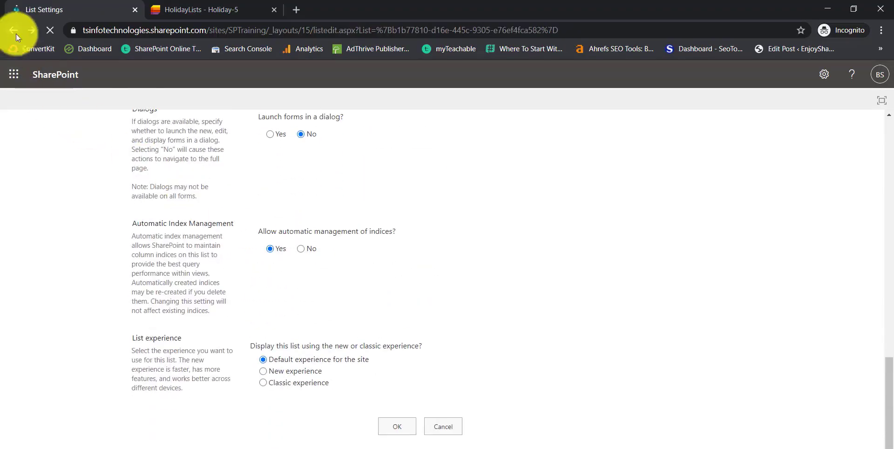
{"action": "left_click", "coordinate": [110, 151]}
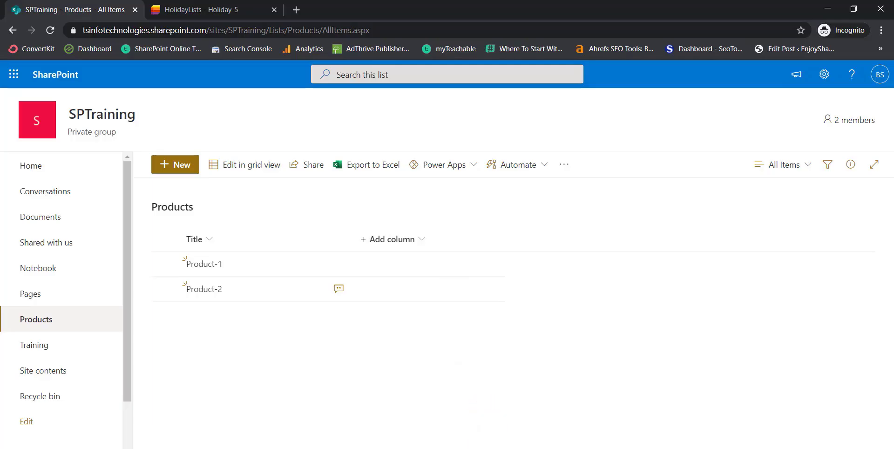
Step: Switch to the Blog notes in Notepad and compare the CommentsOnListItemsDisabled $false and $true commands for enabling and disabling list item comments
{"action": "key", "text": "alt+Tab"}
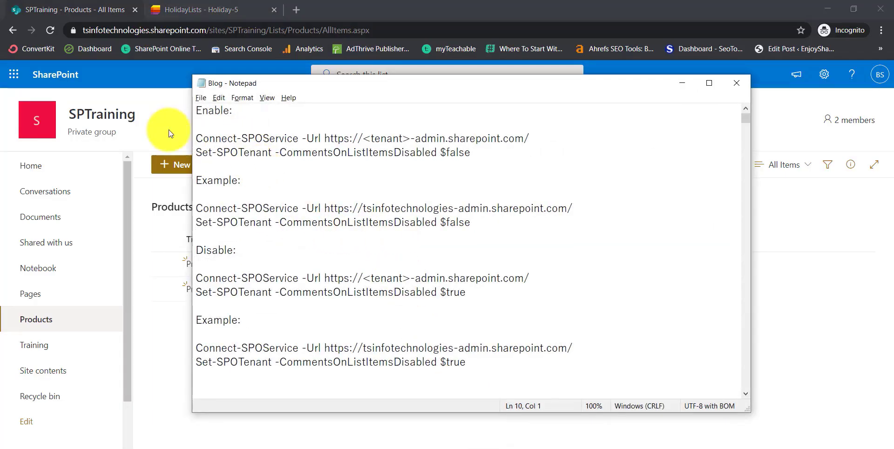
{"action": "left_click_drag", "start_coordinate": [196, 138], "coordinate": [499, 151]}
{"action": "left_click", "coordinate": [523, 154]}
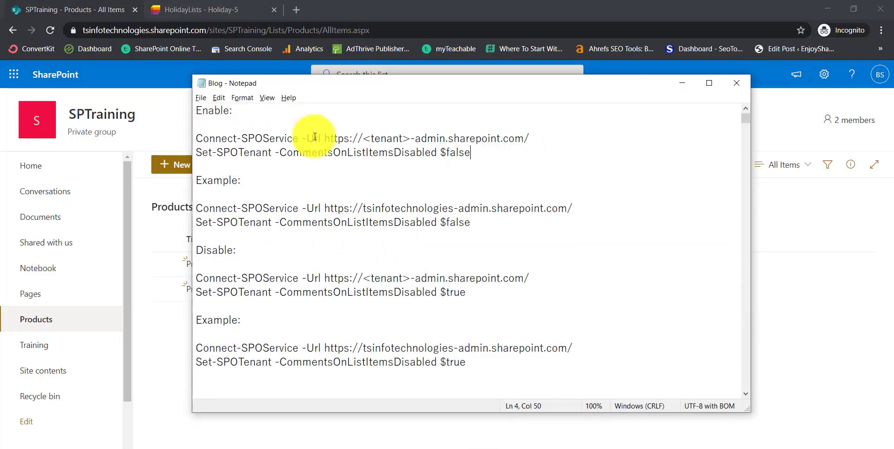
{"action": "left_click", "coordinate": [248, 138]}
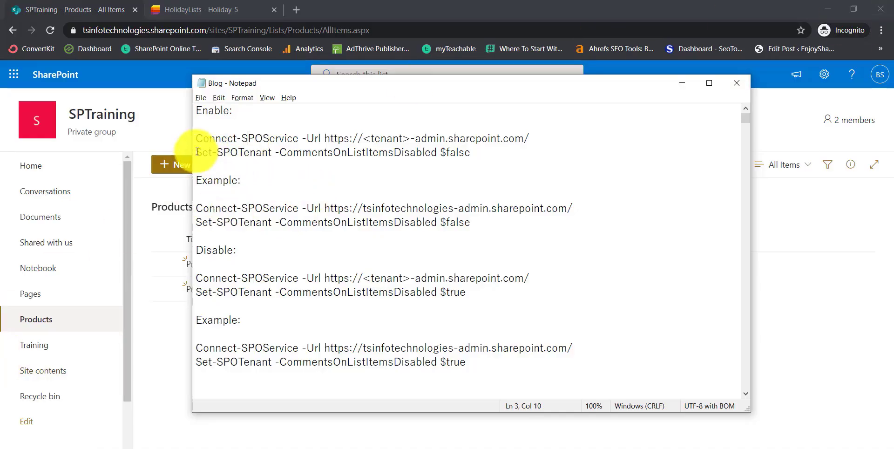
{"action": "left_click_drag", "start_coordinate": [279, 152], "coordinate": [498, 149]}
{"action": "left_click", "coordinate": [435, 165]}
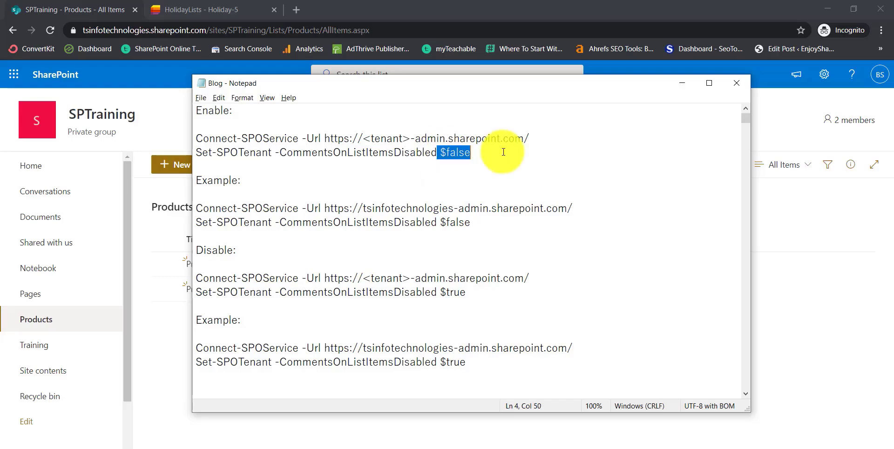
{"action": "left_click", "coordinate": [453, 145]}
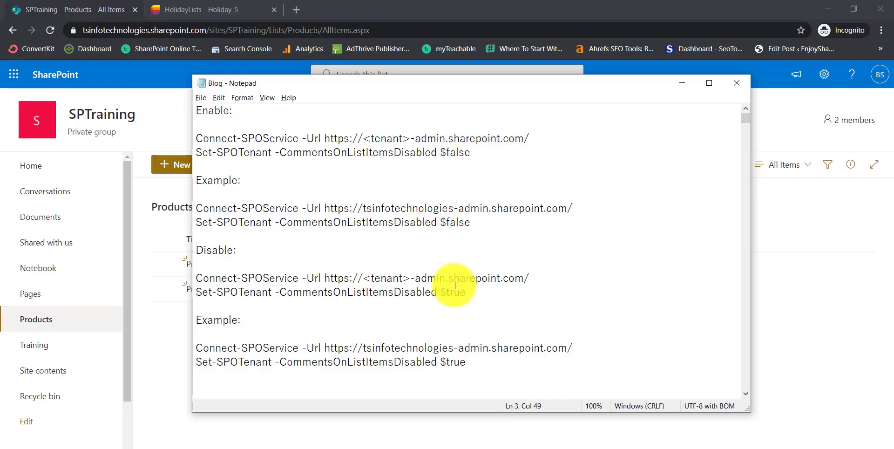
{"action": "left_click_drag", "start_coordinate": [439, 289], "coordinate": [511, 289]}
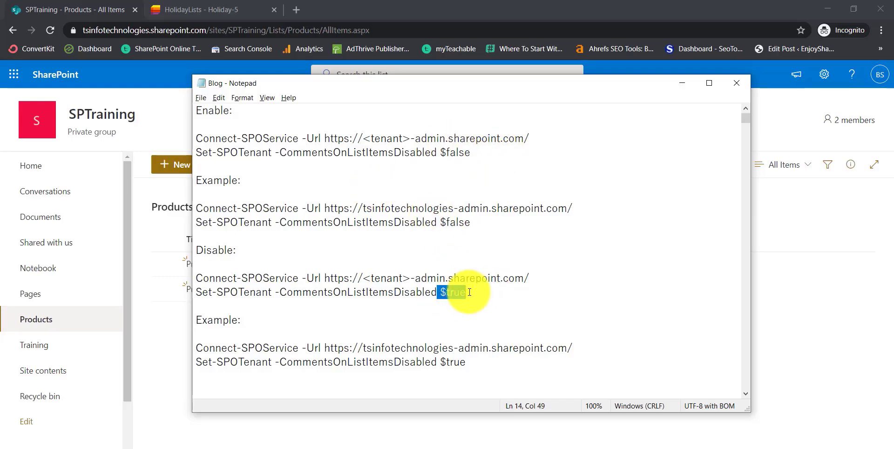
{"action": "left_click", "coordinate": [465, 289]}
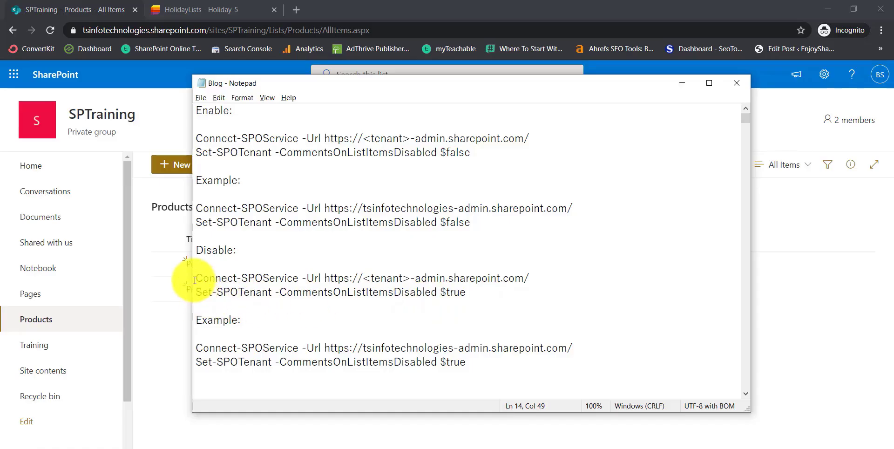
Step: Examine the Connect-SPOService URL's <tenant> placeholder, its tsinfotechnologies example, and the Set-SPOTenant commands in the notes
{"action": "left_click_drag", "start_coordinate": [195, 278], "coordinate": [313, 275]}
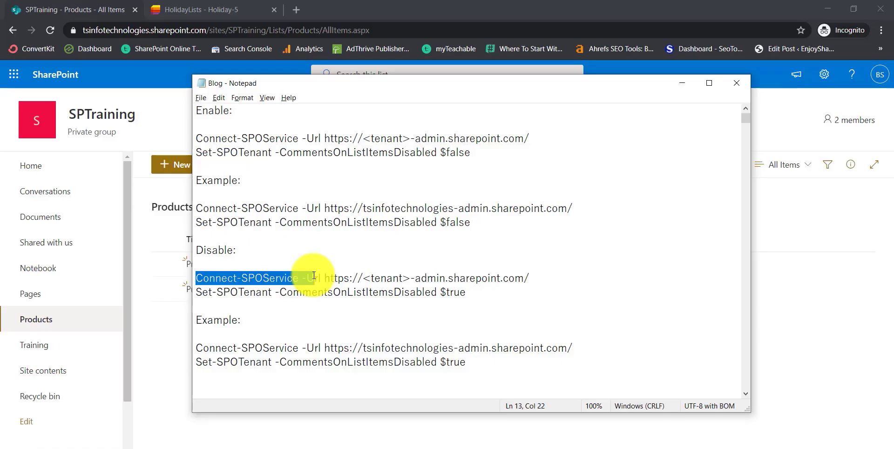
{"action": "left_click", "coordinate": [337, 140]}
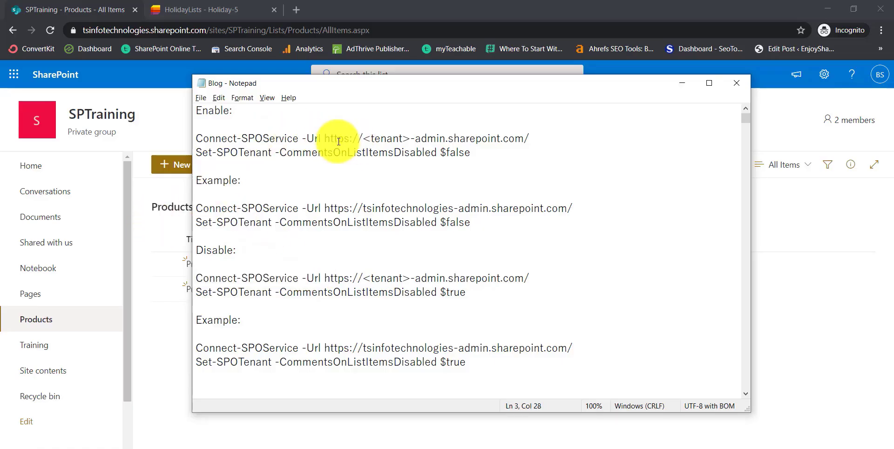
{"action": "left_click_drag", "start_coordinate": [363, 138], "coordinate": [412, 139]}
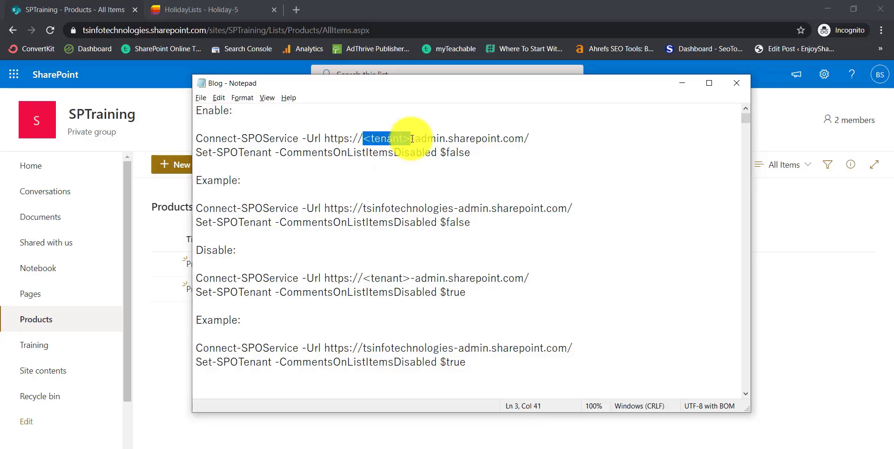
{"action": "left_click", "coordinate": [446, 139]}
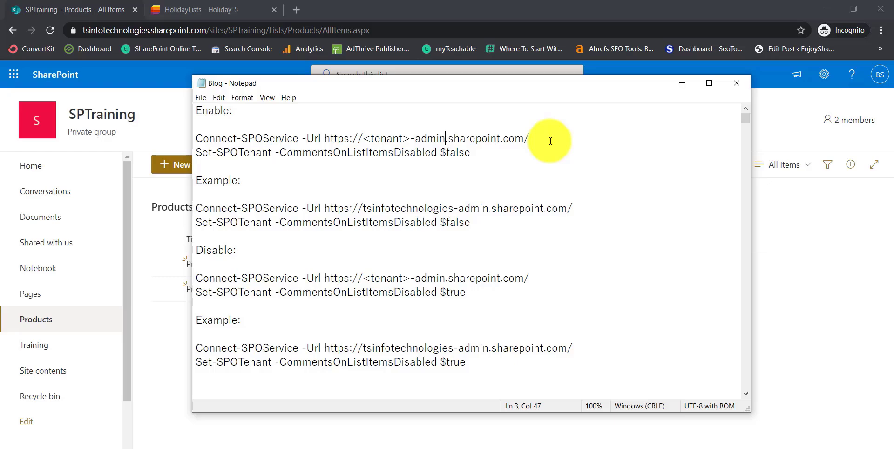
{"action": "left_click_drag", "start_coordinate": [363, 209], "coordinate": [453, 209]}
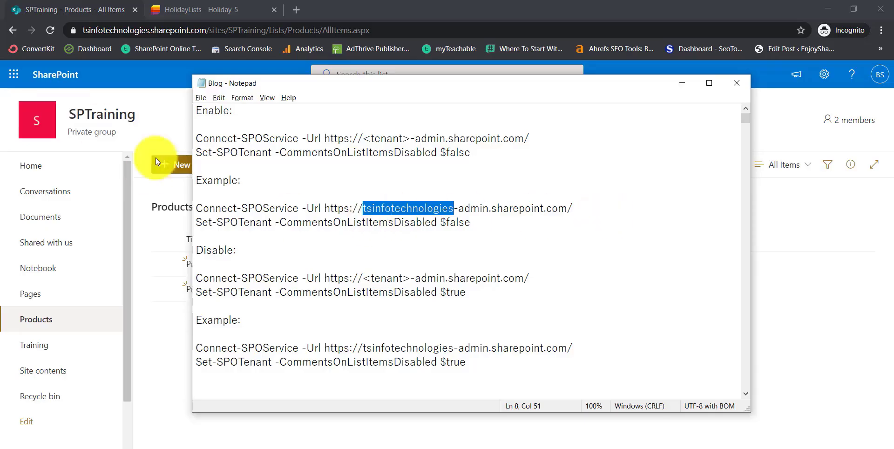
{"action": "left_click_drag", "start_coordinate": [196, 208], "coordinate": [507, 218]}
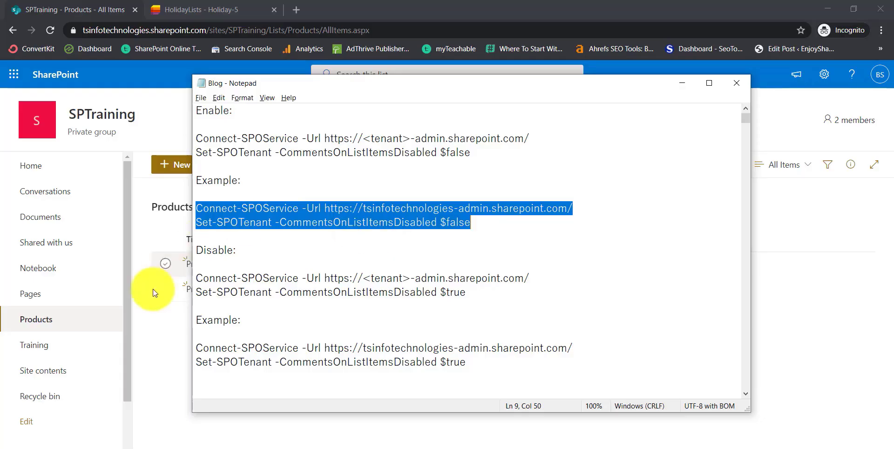
{"action": "left_click_drag", "start_coordinate": [492, 294], "coordinate": [361, 294]}
{"action": "left_click", "coordinate": [428, 296]}
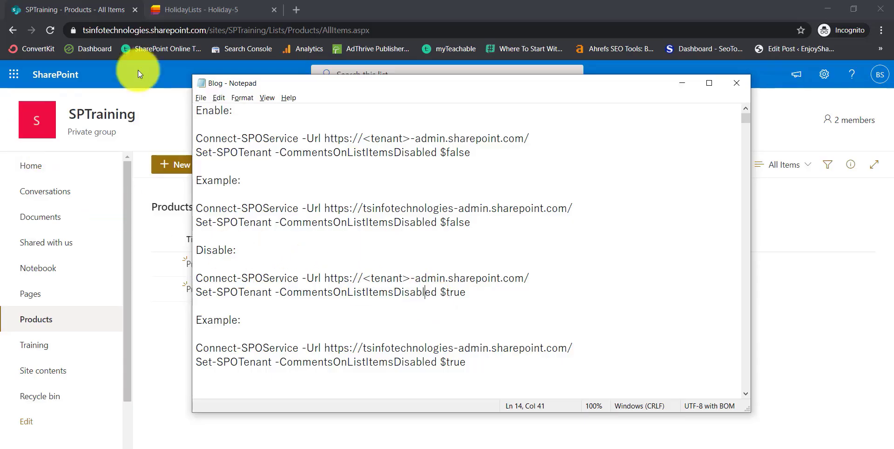
Step: Leave the notes and switch to Microsoft Teams at the General channel of TSInfo Technologies
{"action": "left_click", "coordinate": [702, 419]}
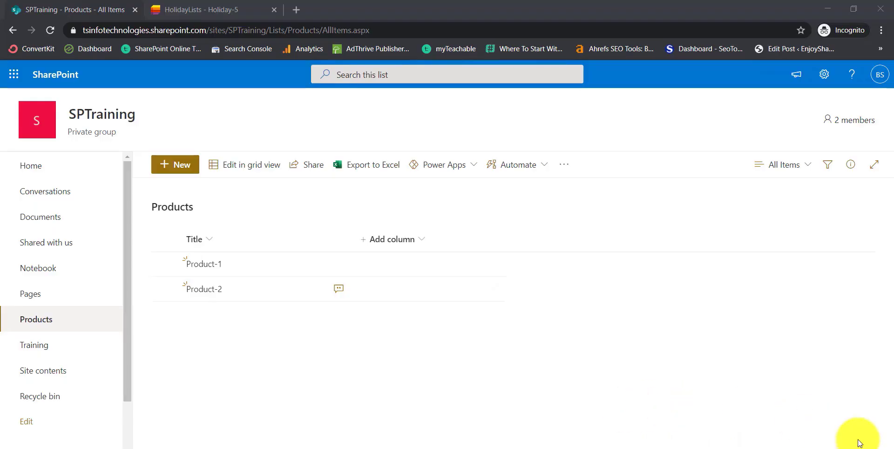
{"action": "left_click", "coordinate": [868, 448]}
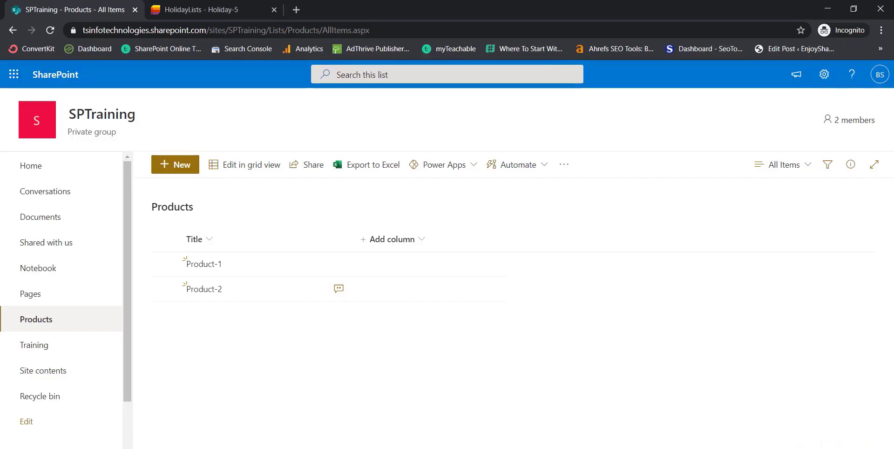
{"action": "left_click", "coordinate": [737, 448]}
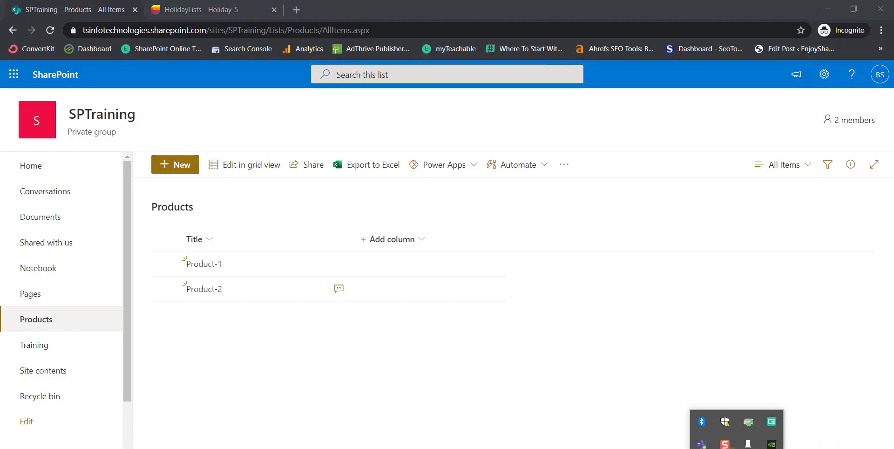
{"action": "left_click", "coordinate": [736, 448]}
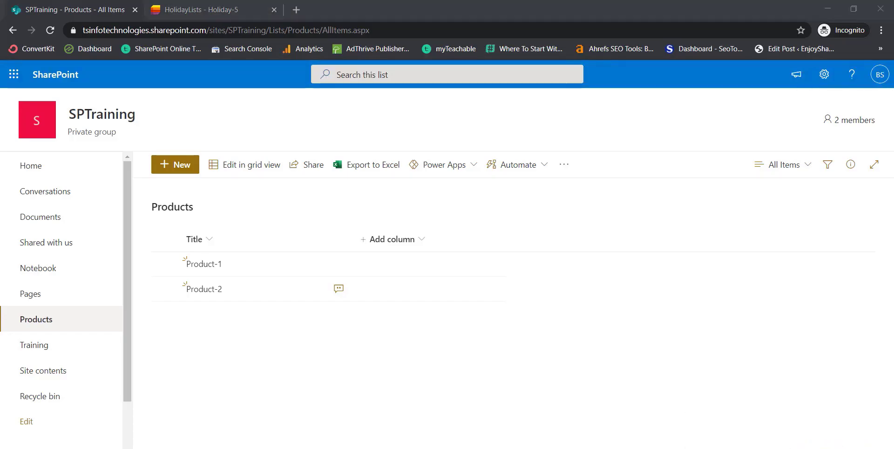
{"action": "left_click", "coordinate": [663, 448]}
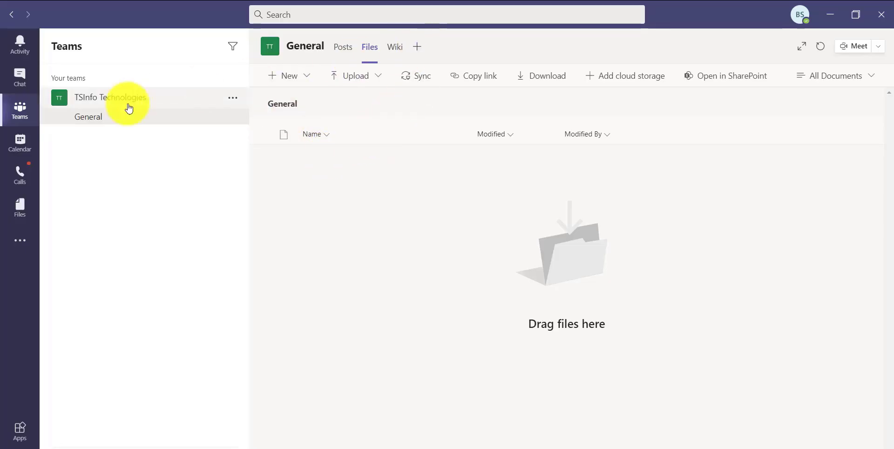
Step: Add a Lists tab to the General channel and save it
{"action": "left_click", "coordinate": [417, 50]}
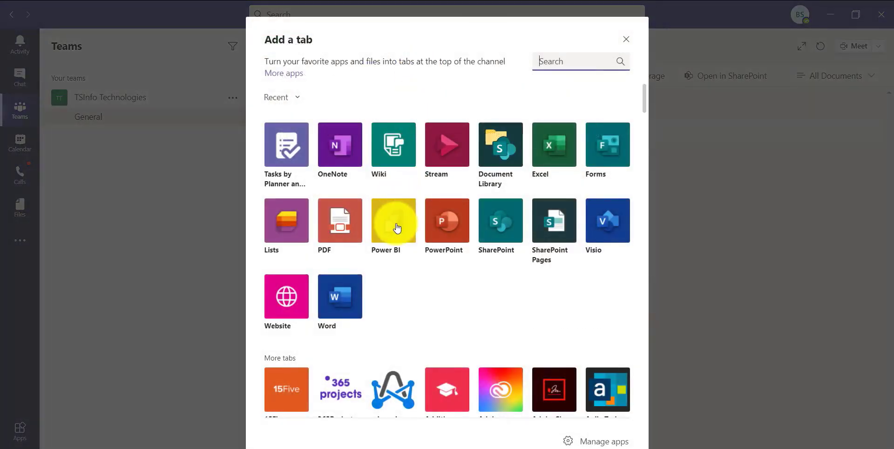
{"action": "left_click", "coordinate": [285, 228]}
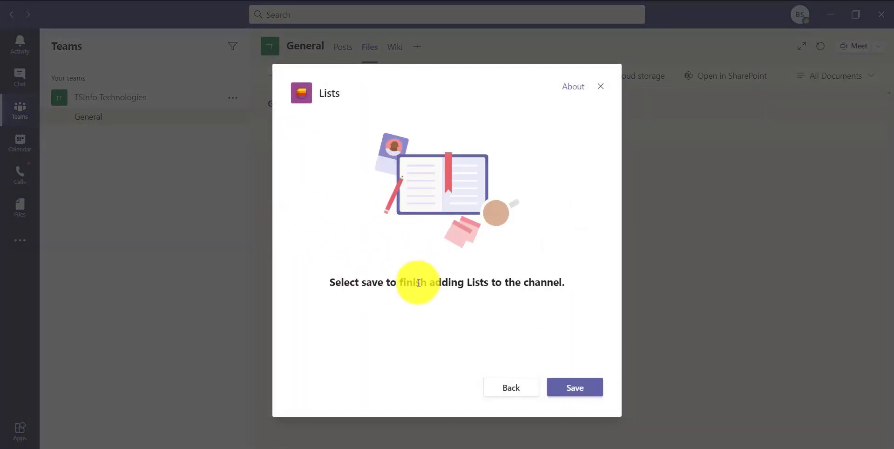
{"action": "left_click", "coordinate": [582, 387]}
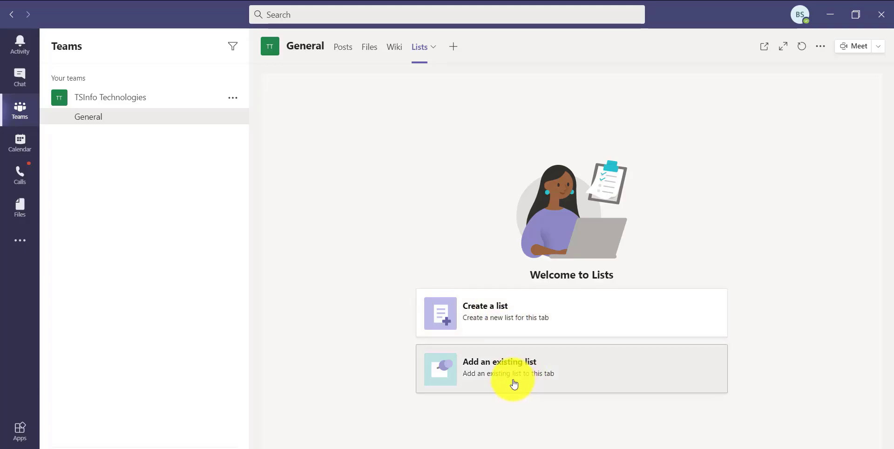
Step: Create a blank list named Test in the new tab with the green color and the airplane icon
{"action": "left_click", "coordinate": [507, 323]}
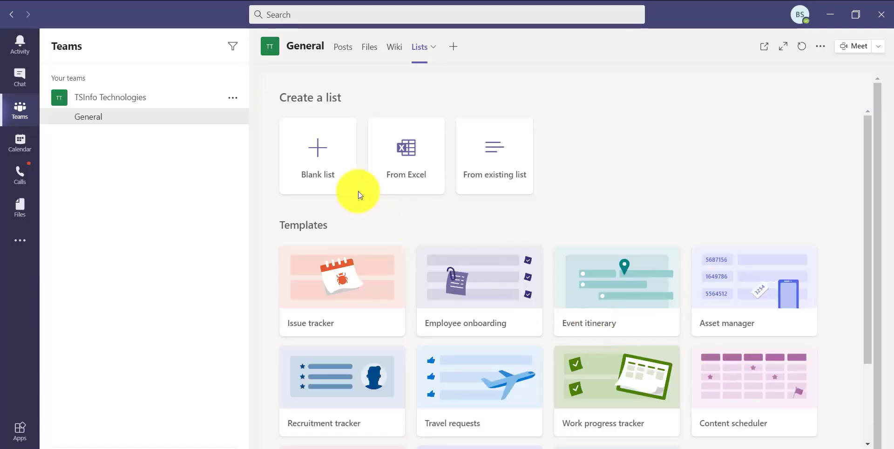
{"action": "left_click", "coordinate": [358, 191]}
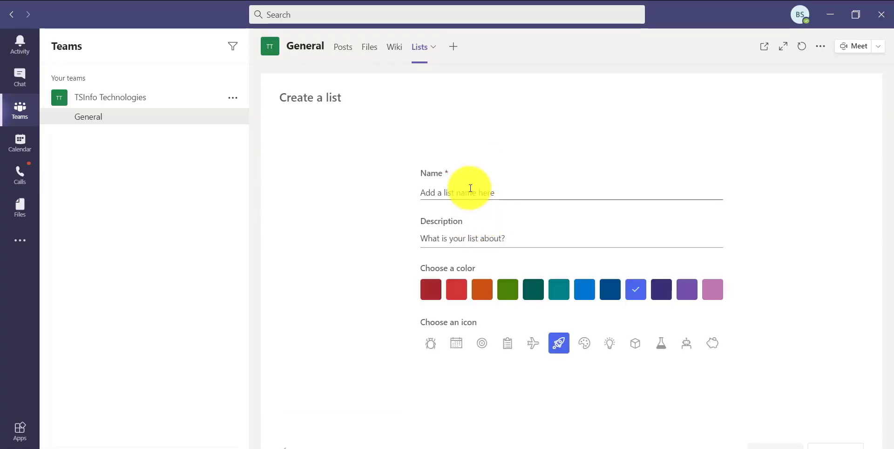
{"action": "left_click", "coordinate": [469, 187]}
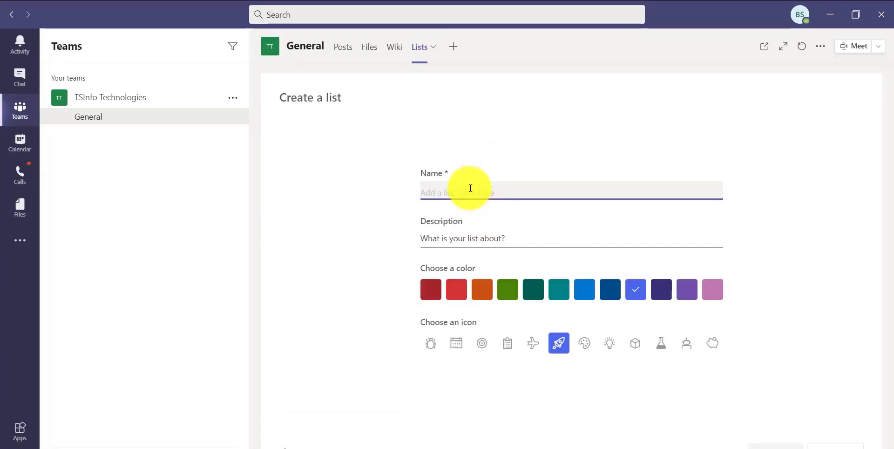
{"action": "type", "text": "Test"}
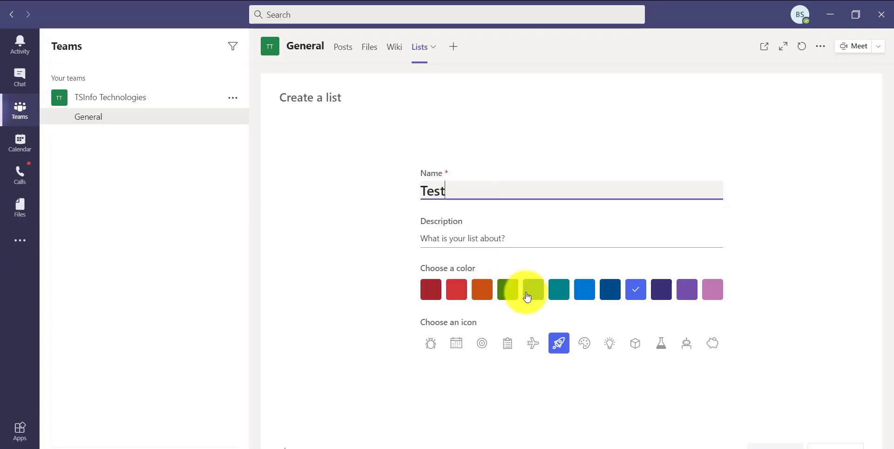
{"action": "left_click", "coordinate": [508, 290]}
{"action": "left_click", "coordinate": [540, 344]}
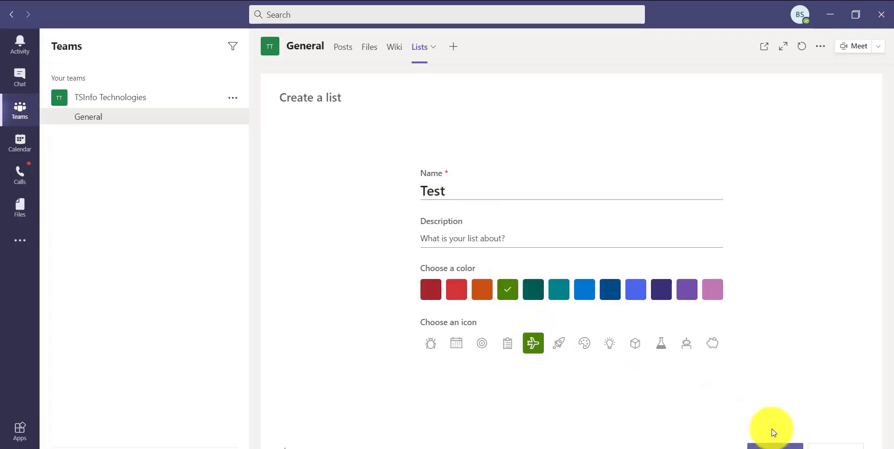
{"action": "left_click", "coordinate": [782, 444]}
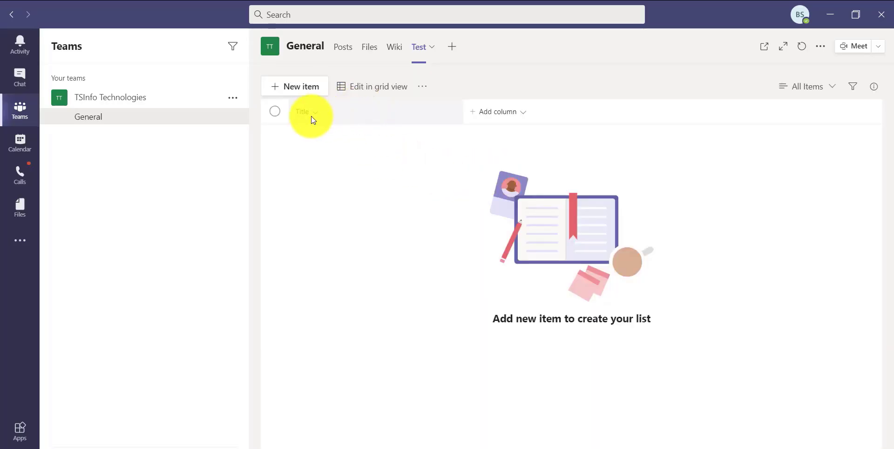
Step: Add an item titled Hello1 to the Test list and save it
{"action": "left_click", "coordinate": [305, 88]}
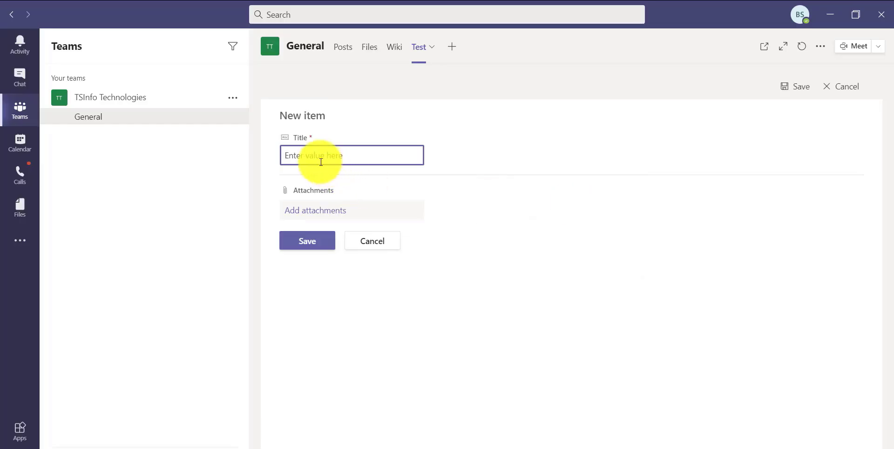
{"action": "type", "text": "Hello1"}
{"action": "left_click", "coordinate": [305, 238]}
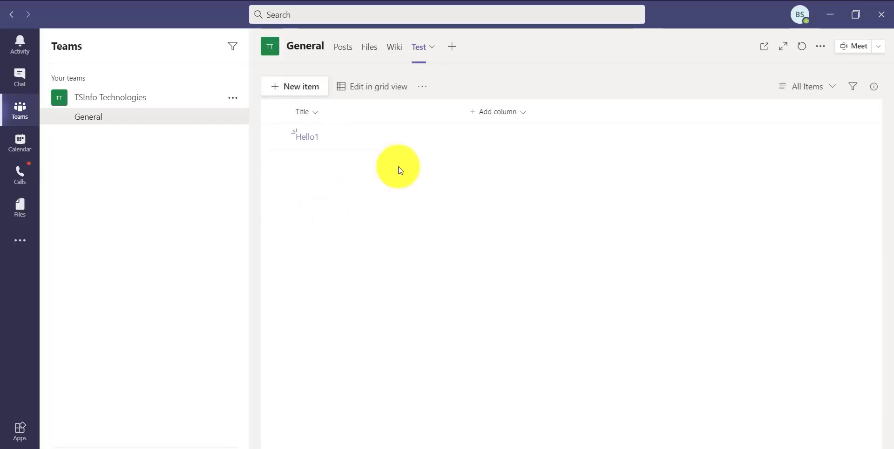
Step: Examine the actions available for the Hello1 item in the Test list, looking for a comment option
{"action": "left_click", "coordinate": [448, 136]}
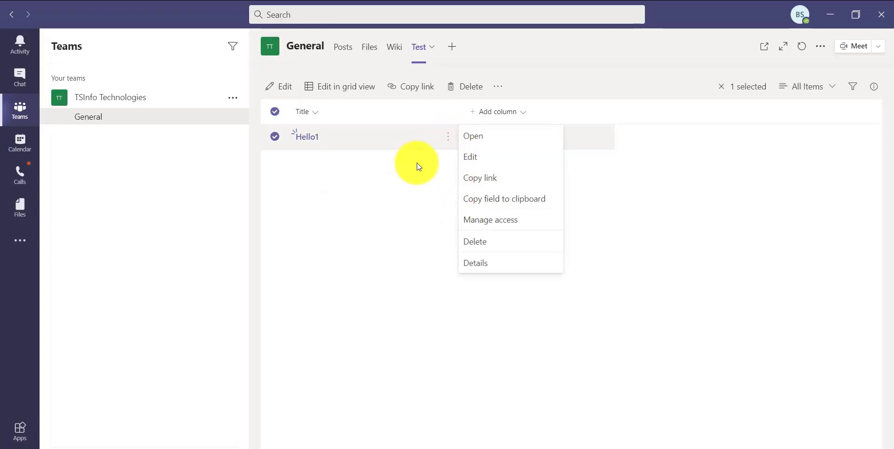
{"action": "left_click", "coordinate": [394, 175]}
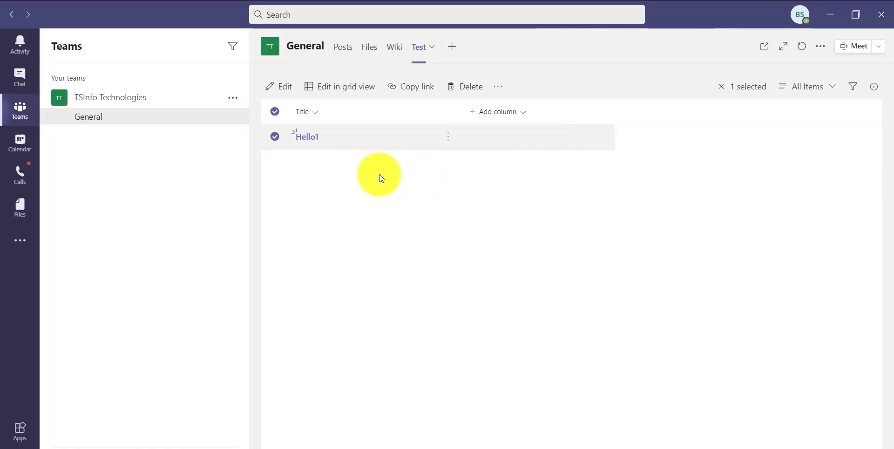
{"action": "left_click", "coordinate": [275, 112]}
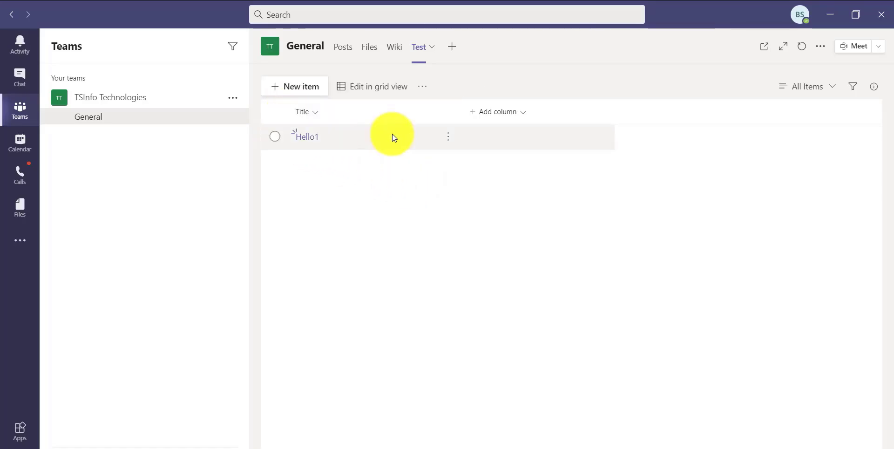
{"action": "left_click", "coordinate": [278, 135]}
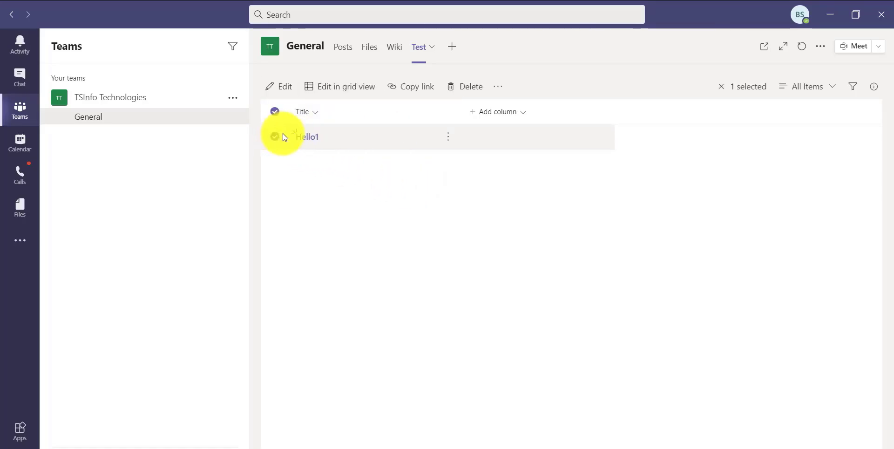
{"action": "left_click", "coordinate": [498, 87]}
{"action": "left_click", "coordinate": [471, 169]}
{"action": "left_click", "coordinate": [448, 136]}
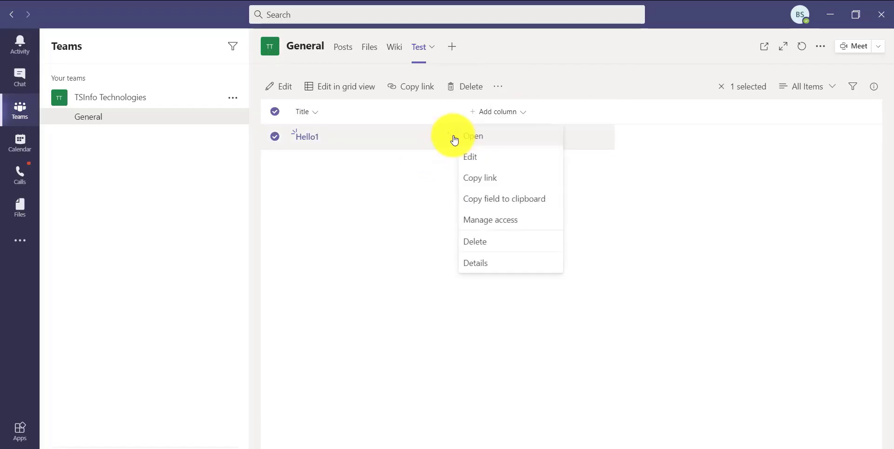
{"action": "left_click", "coordinate": [385, 225]}
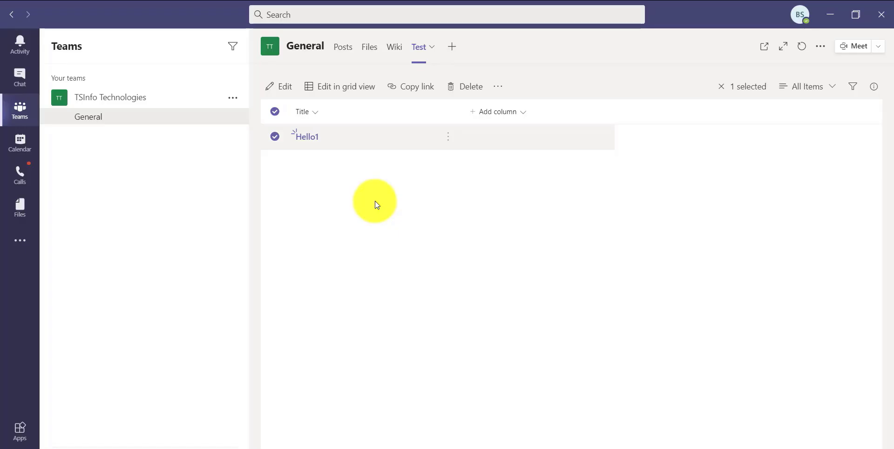
{"action": "left_click", "coordinate": [803, 447]}
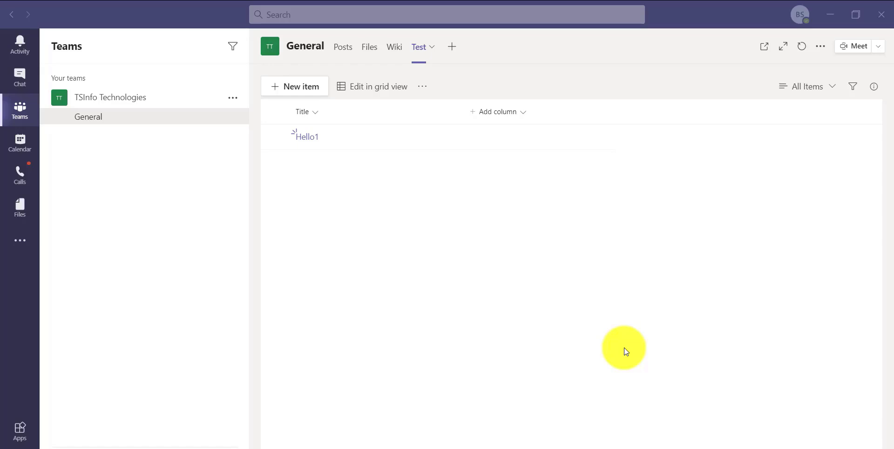
{"action": "left_click", "coordinate": [451, 47]}
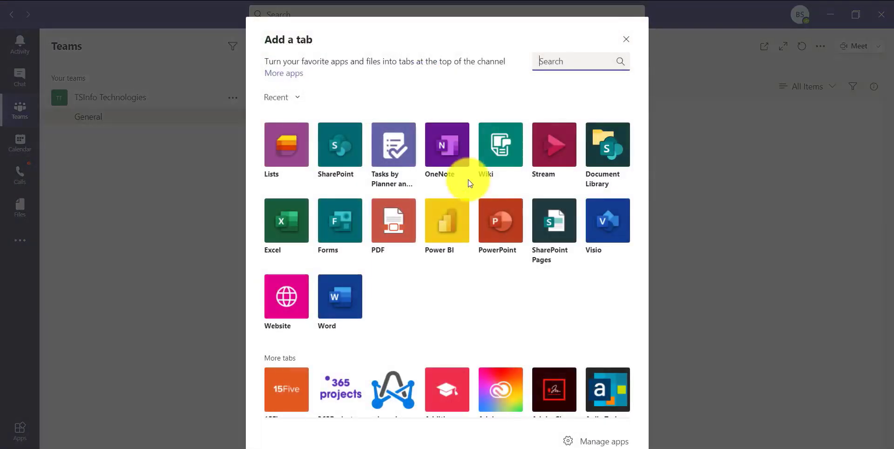
{"action": "left_click", "coordinate": [350, 145]}
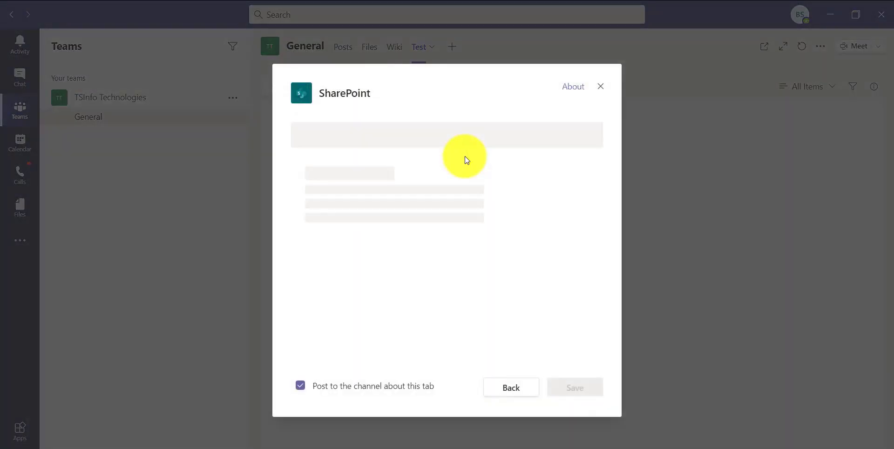
{"action": "left_click", "coordinate": [403, 146]}
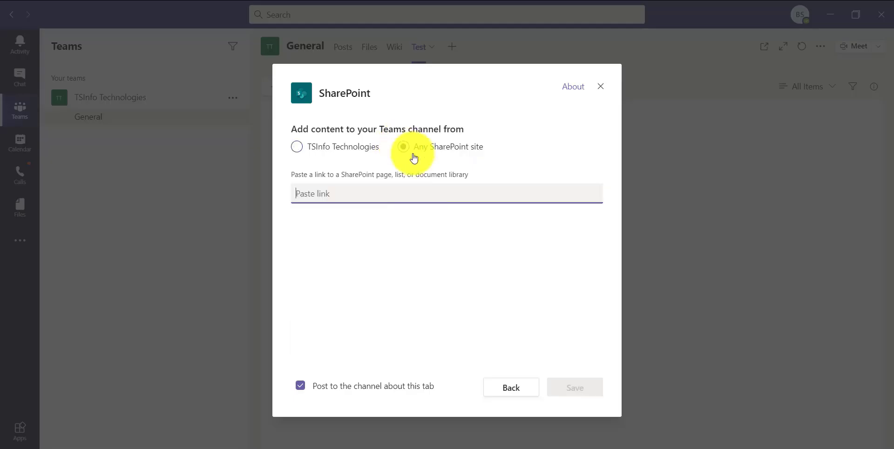
{"action": "key", "text": "ctrl+v"}
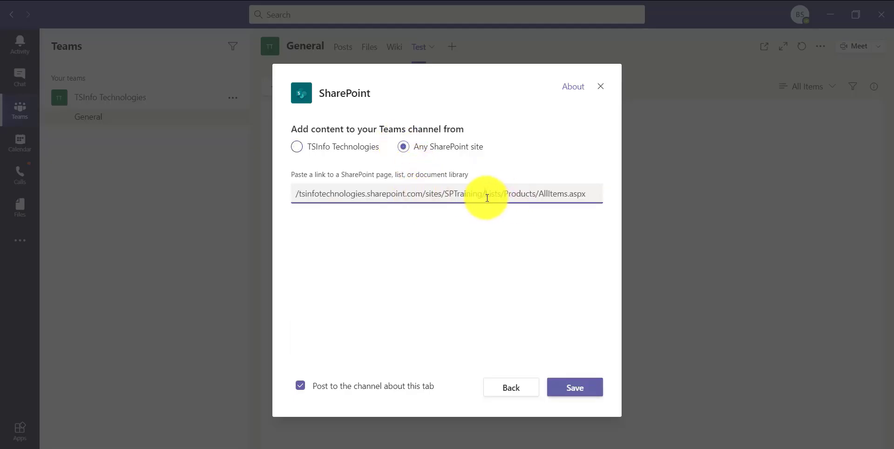
{"action": "left_click_drag", "start_coordinate": [487, 198], "coordinate": [570, 232]}
{"action": "key", "text": "BackSpace"}
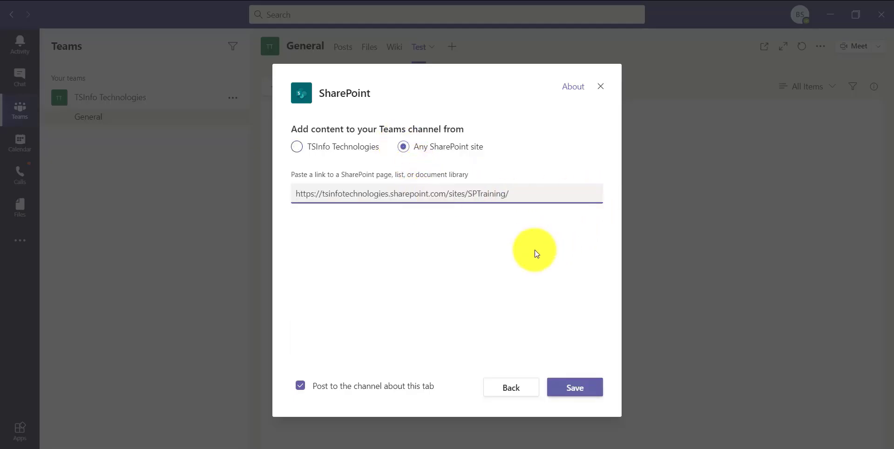
{"action": "left_click", "coordinate": [579, 389]}
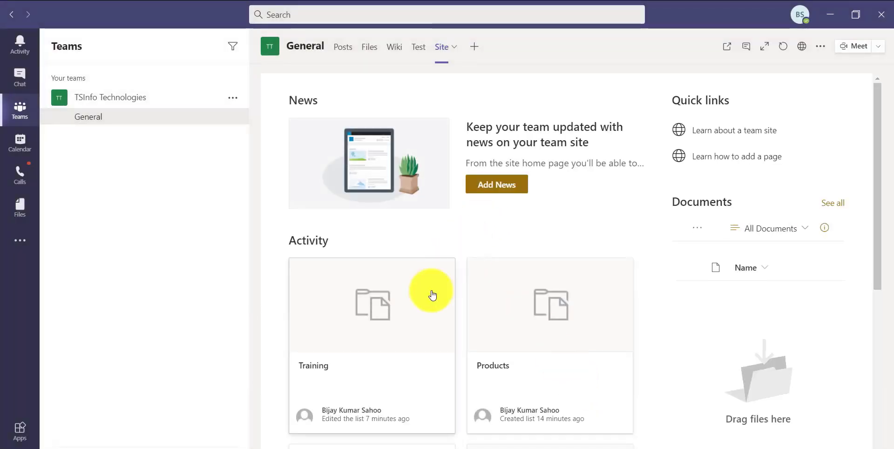
Step: Open the Products list from the site's activity section, check its items for comments, and return to the Test list
{"action": "scroll", "coordinate": [428, 298], "scroll_direction": "down", "scroll_amount": 2}
{"action": "left_click", "coordinate": [491, 251]}
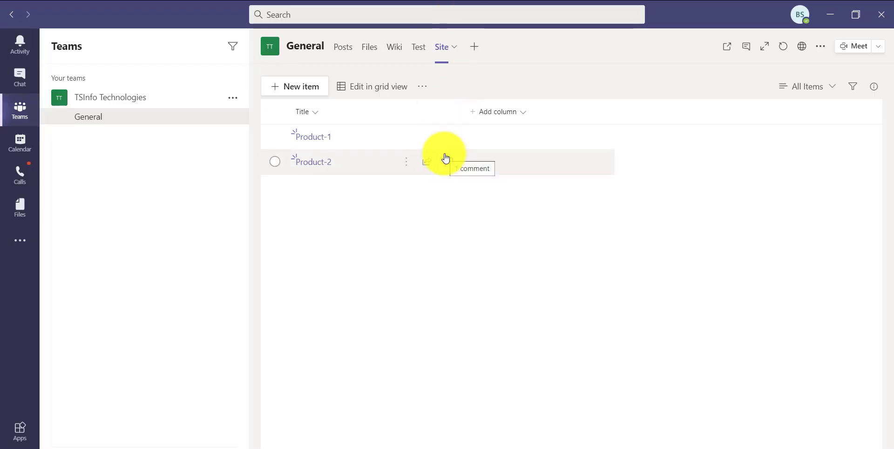
{"action": "left_click", "coordinate": [419, 47]}
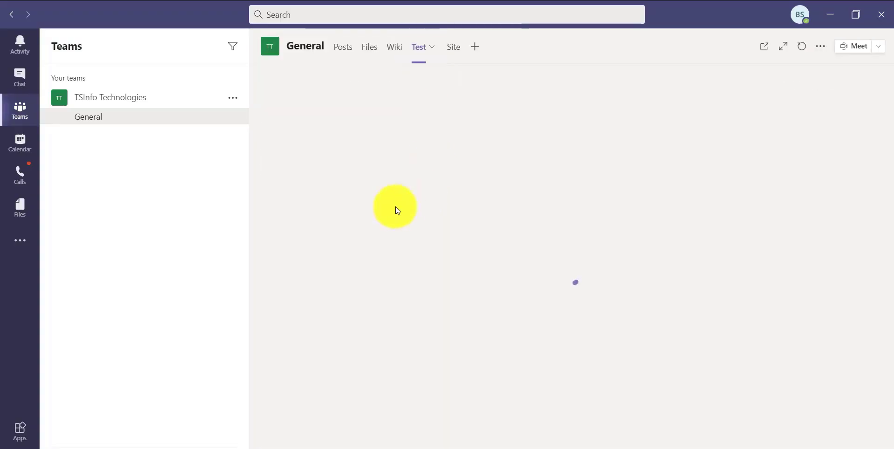